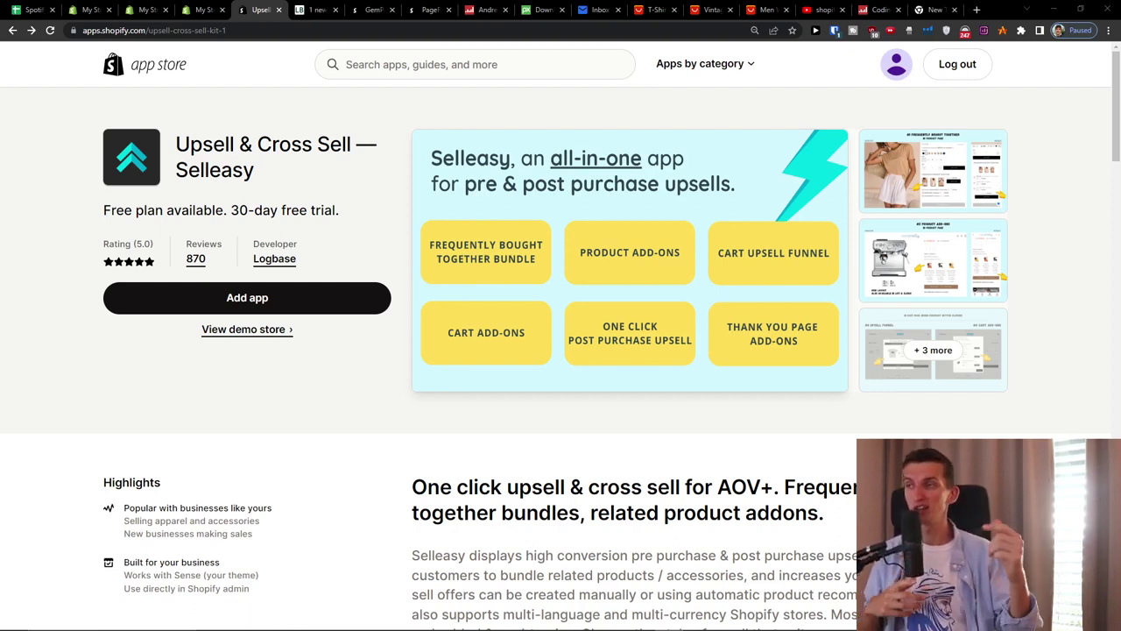
Step: Open Upsell & Cross Sell — Selleasy from the store's installed apps and begin theme enabling
left_click(109, 8)
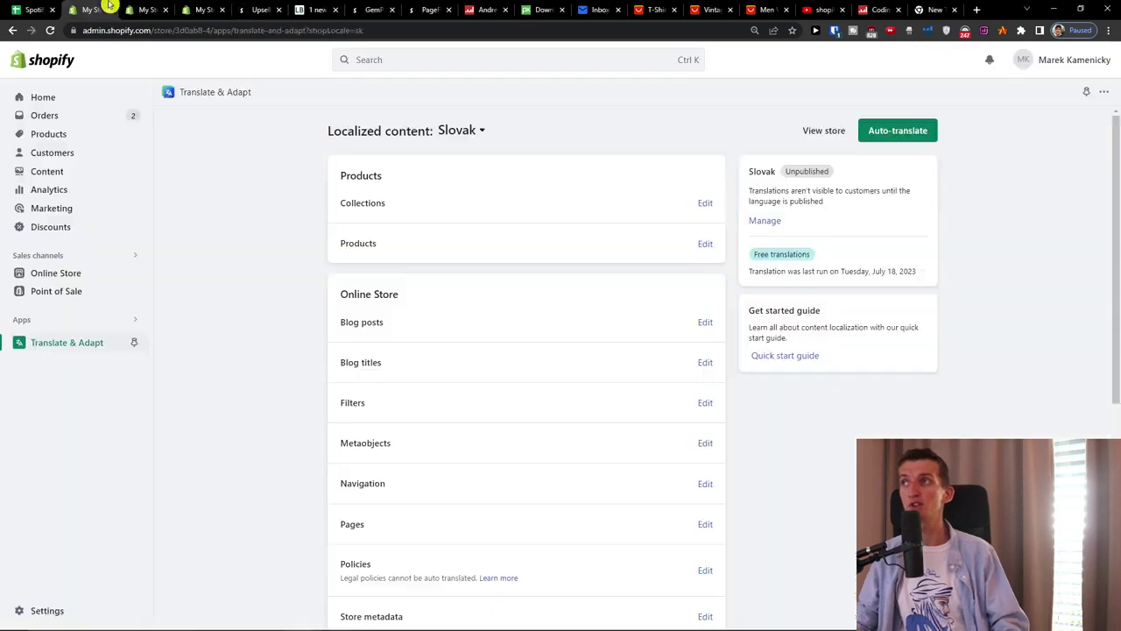
left_click(75, 331)
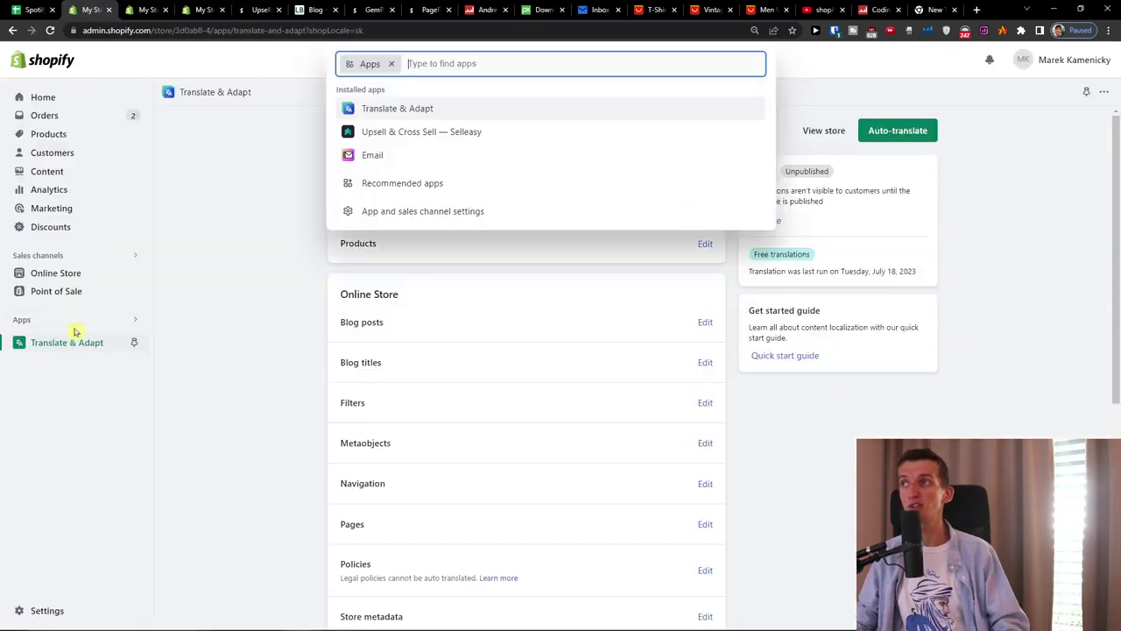
left_click(391, 130)
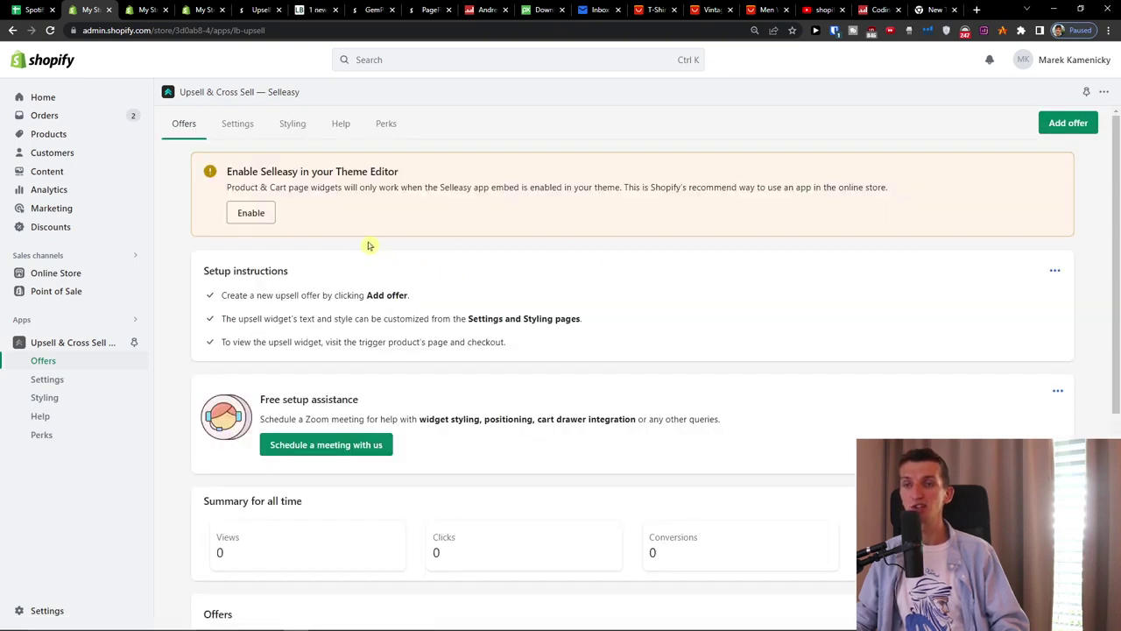
left_click(258, 217)
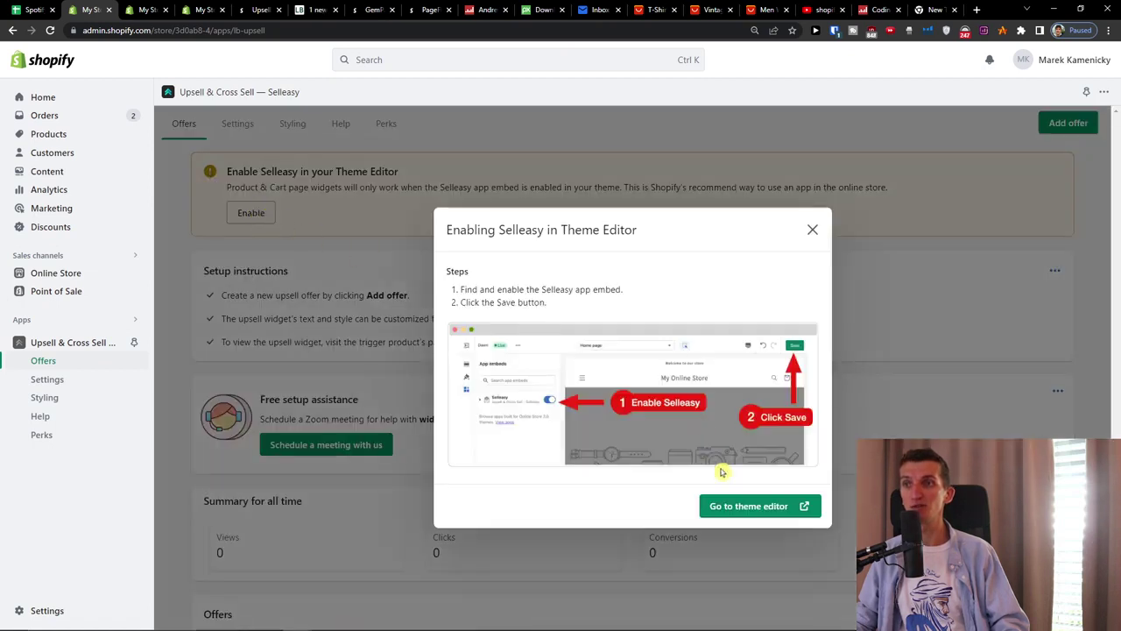
Step: Switch on the Selleasy app embed in the theme editor, save, and dismiss the enabling instructions
left_click(754, 504)
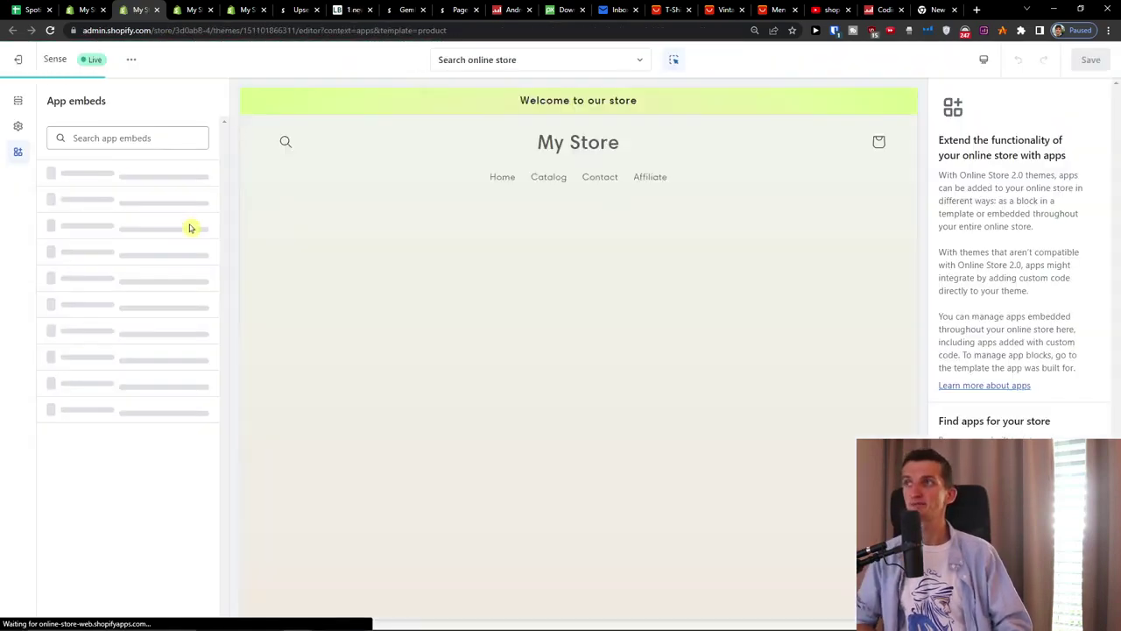
left_click(195, 184)
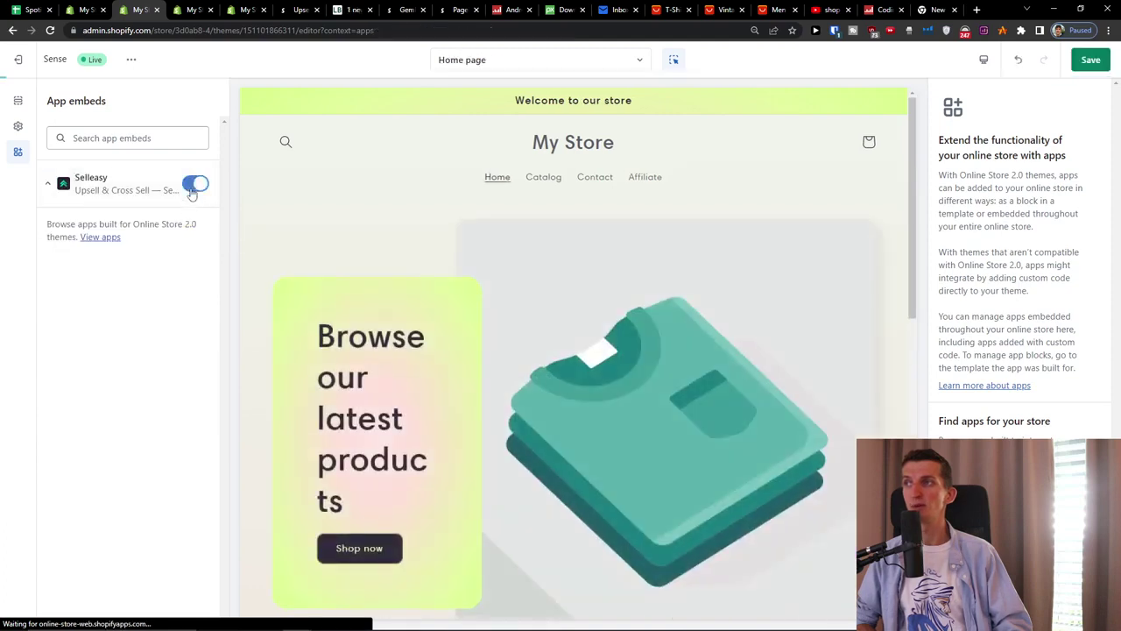
left_click(1091, 59)
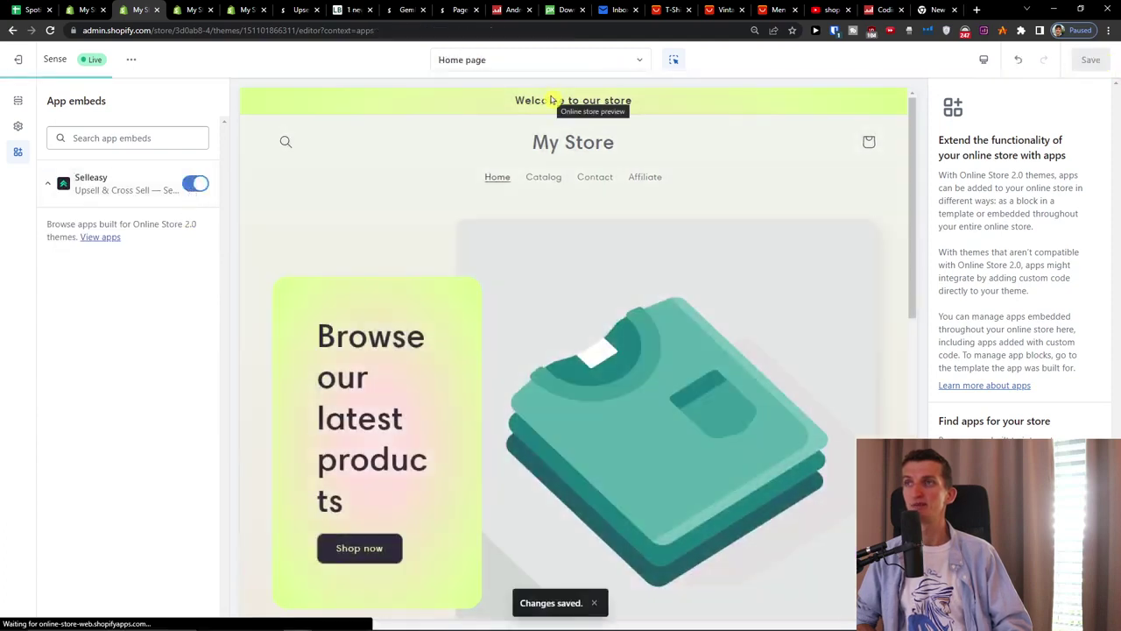
left_click(87, 9)
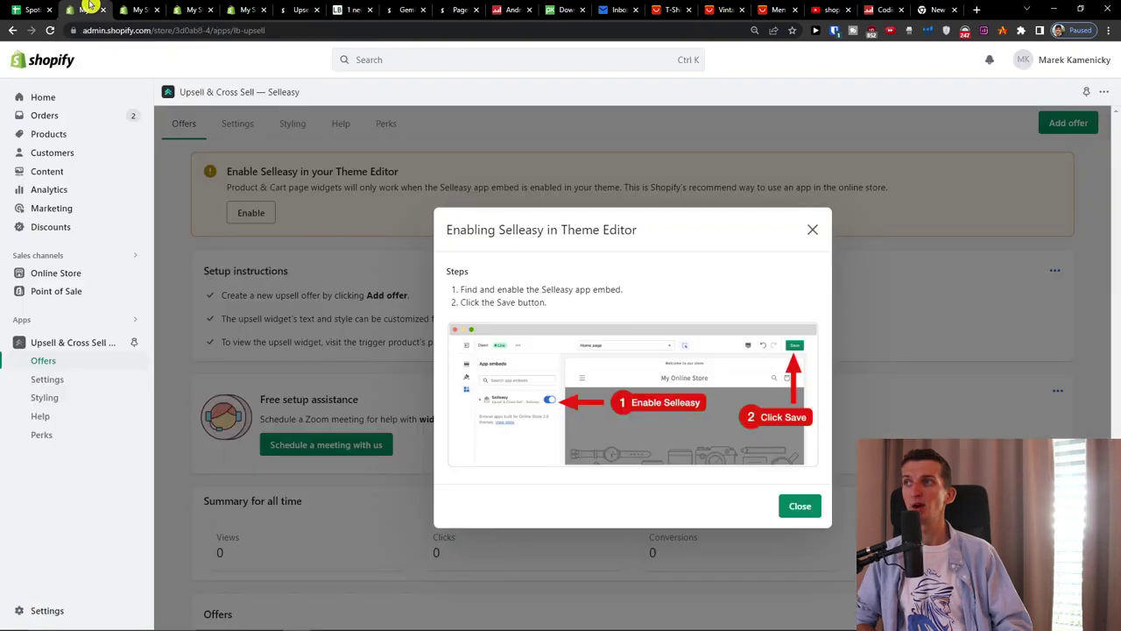
left_click(813, 230)
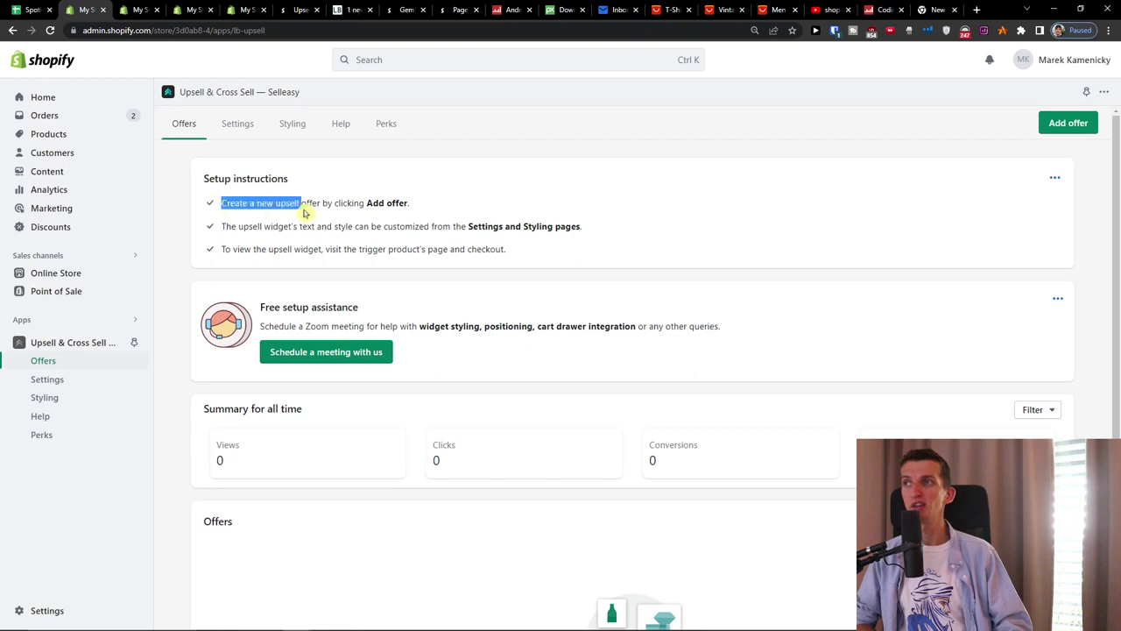
Step: Review the three Selleasy setup instructions, then start a new offer from the Offers section
left_click_drag(251, 205, 419, 210)
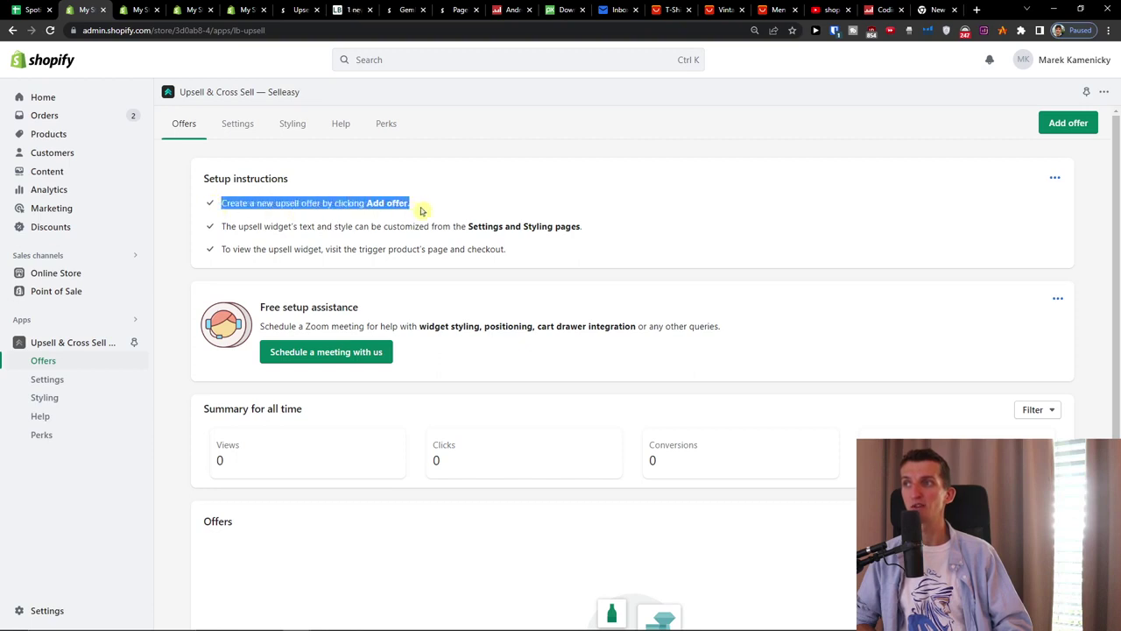
scroll(420, 206, "down", 1)
scroll(368, 192, "up", 1)
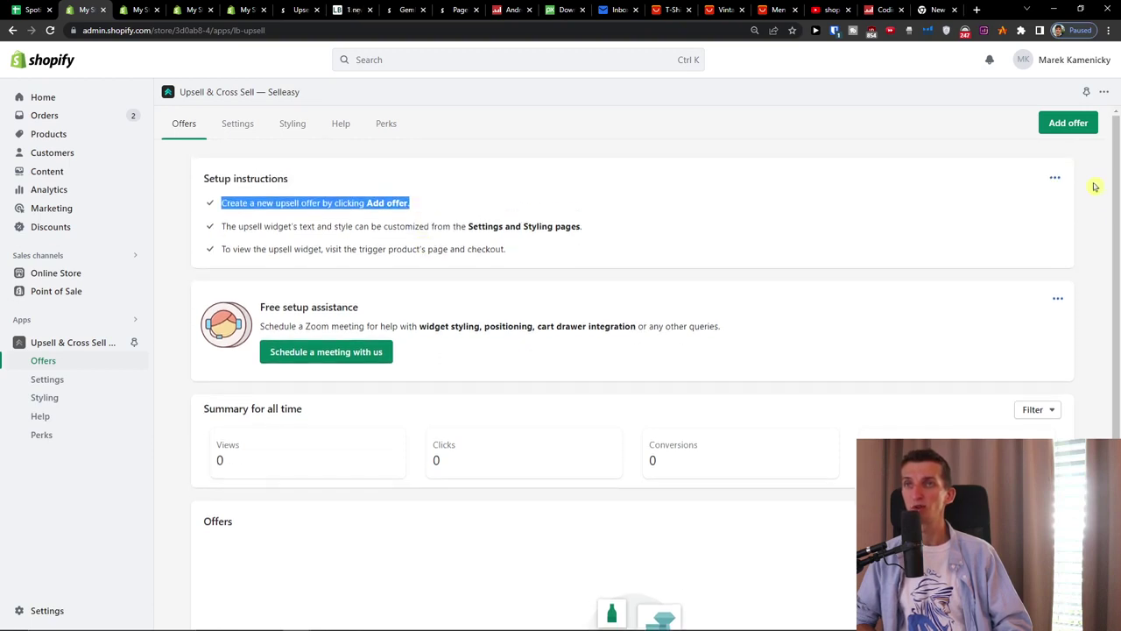
left_click_drag(211, 227, 590, 238)
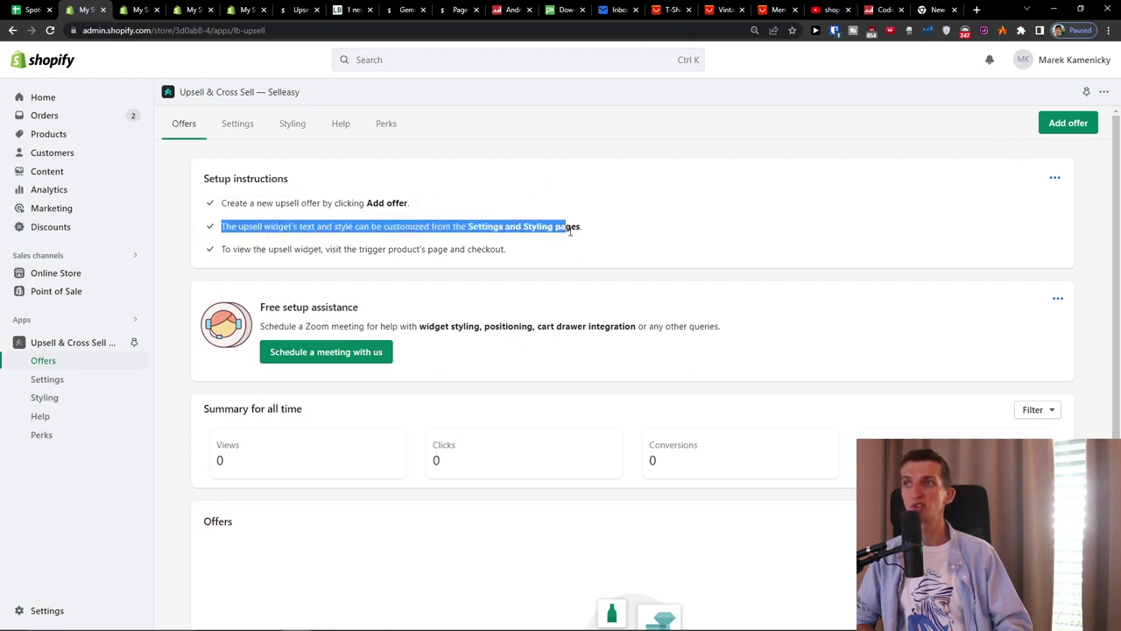
left_click(203, 257)
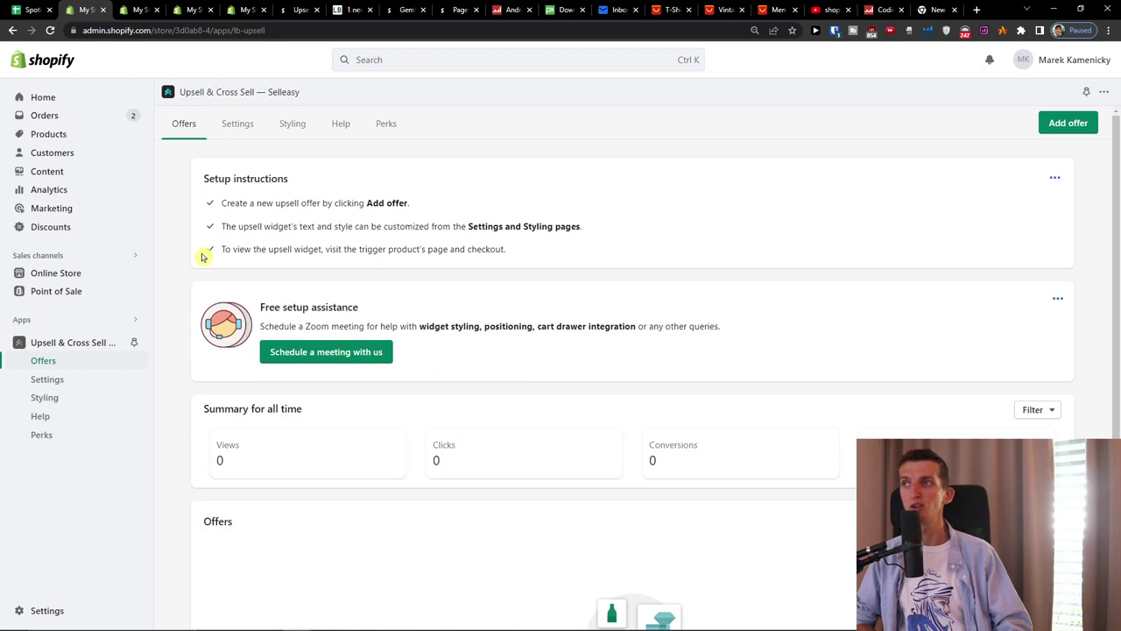
left_click_drag(203, 257, 544, 260)
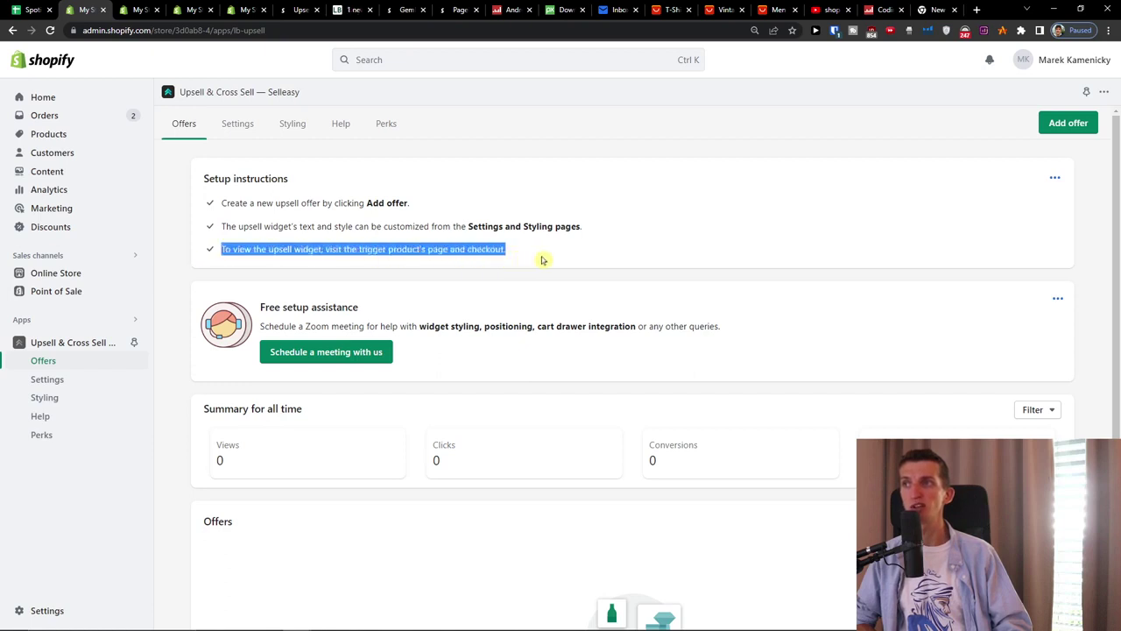
scroll(510, 295, "down", 3)
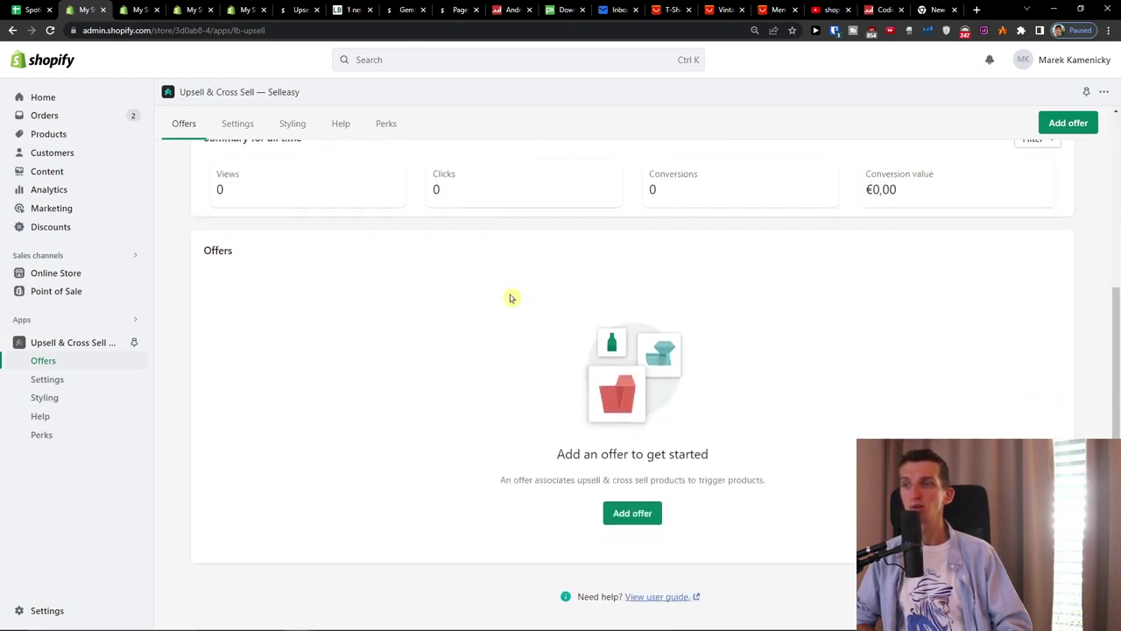
scroll(443, 339, "up", 1)
scroll(443, 339, "up", 1)
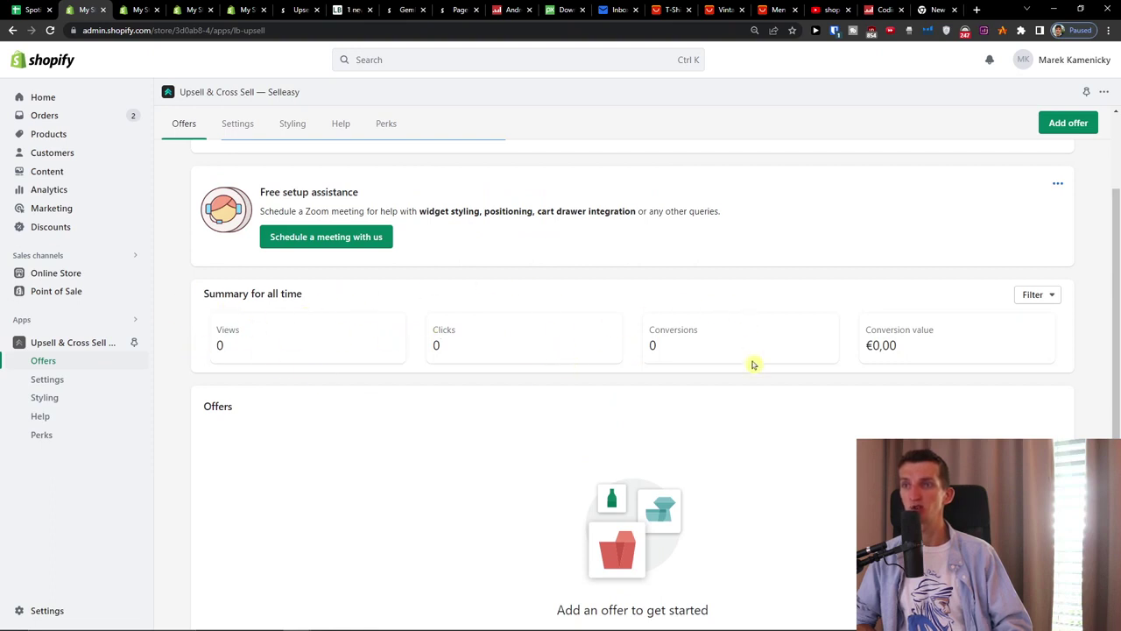
scroll(848, 357, "down", 2)
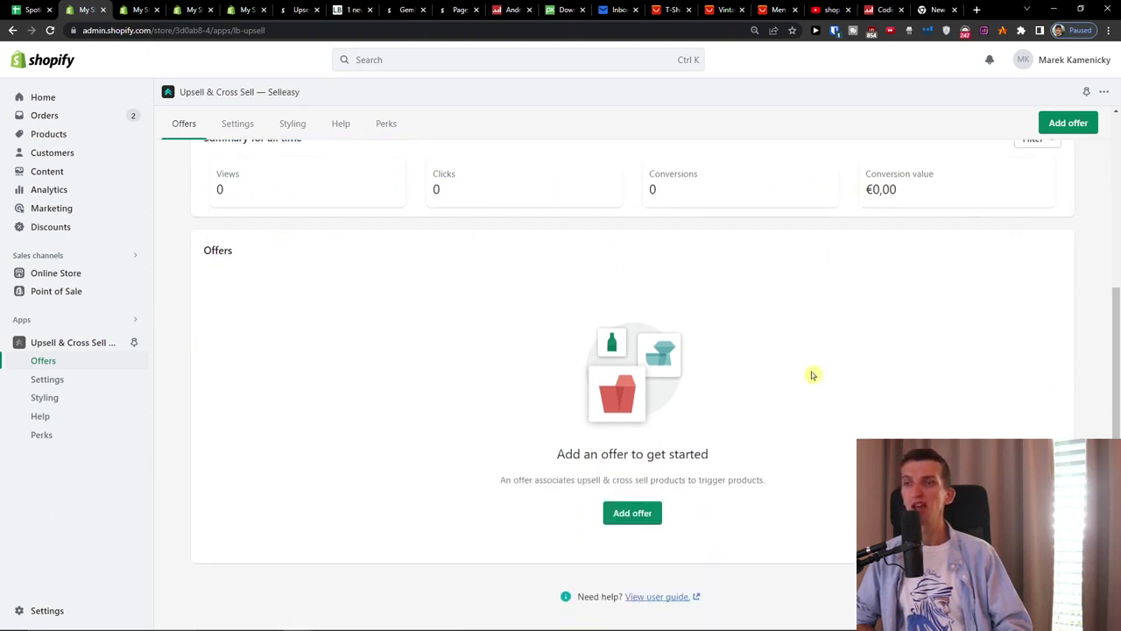
scroll(813, 375, "up", 1)
left_click(1071, 123)
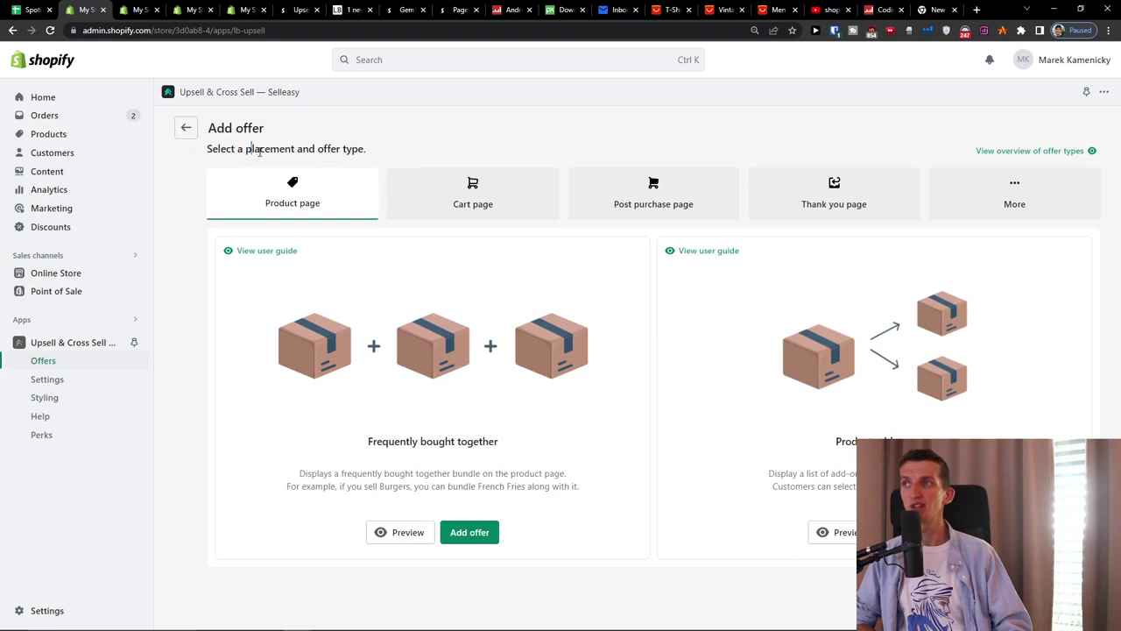
Step: Read the Product add-ons description and preview its widget
left_click_drag(252, 149, 377, 162)
left_click(488, 165)
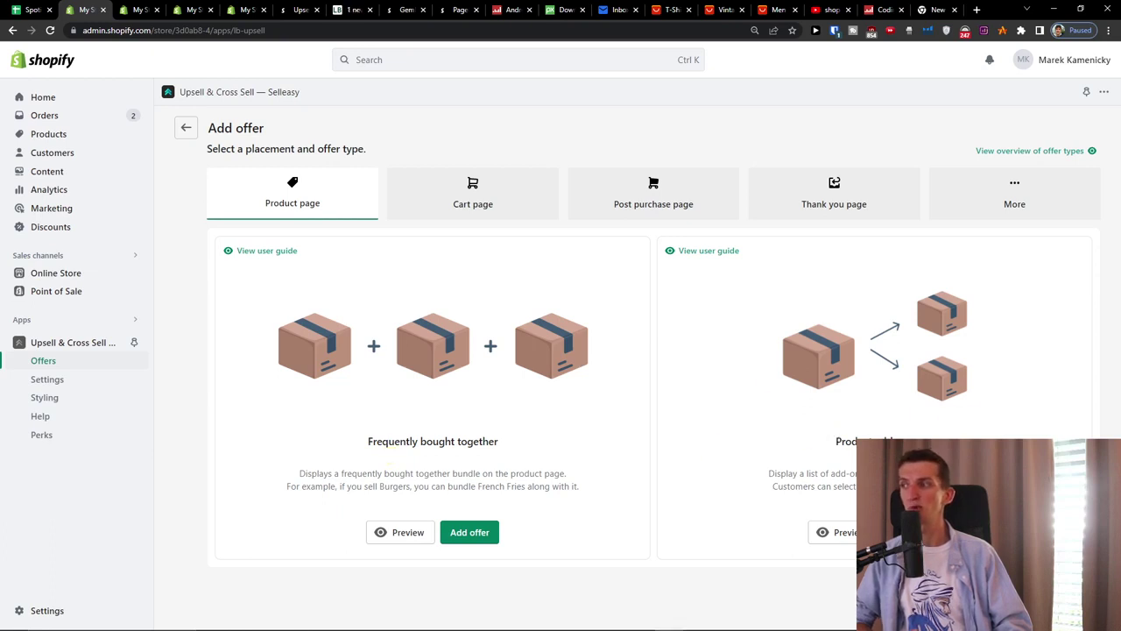
left_click_drag(836, 441, 943, 455)
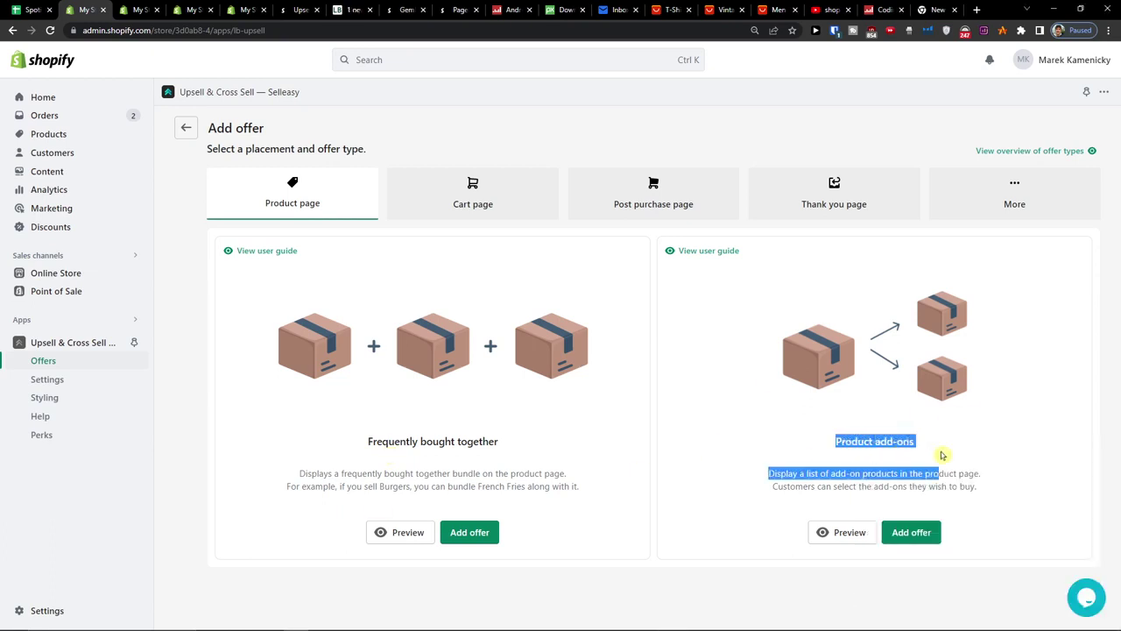
left_click(818, 476)
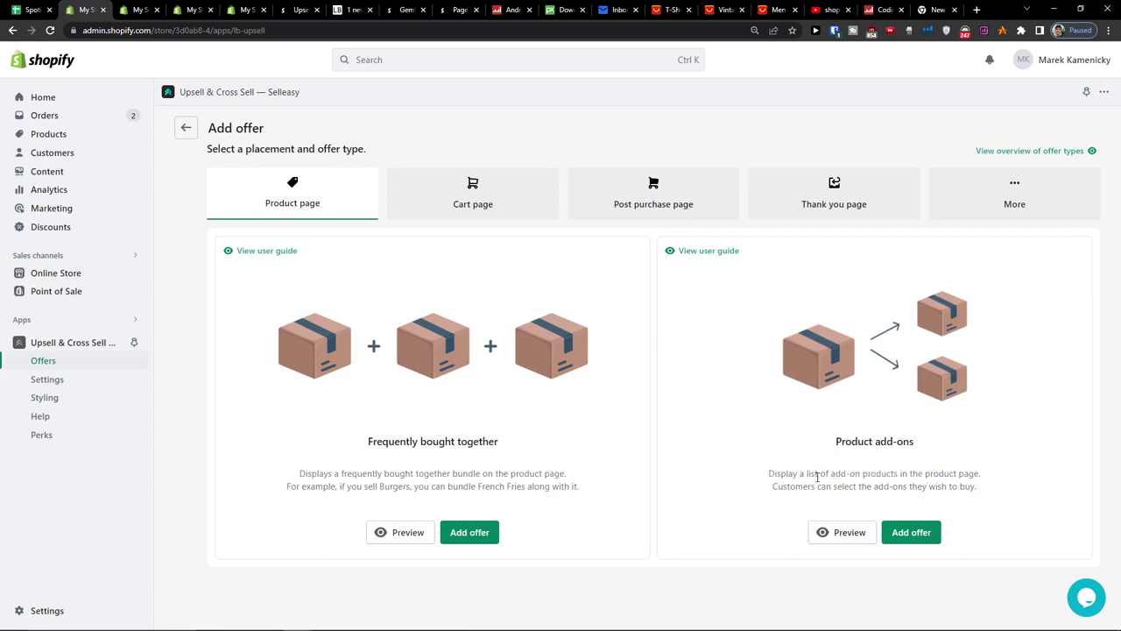
left_click_drag(769, 487, 992, 492)
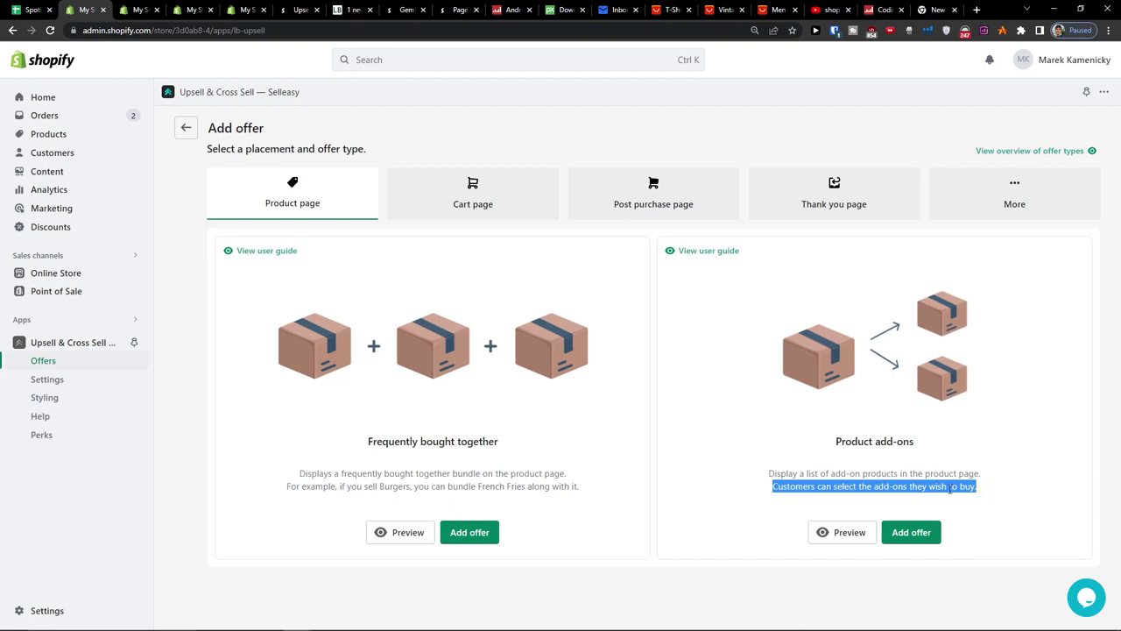
left_click(842, 533)
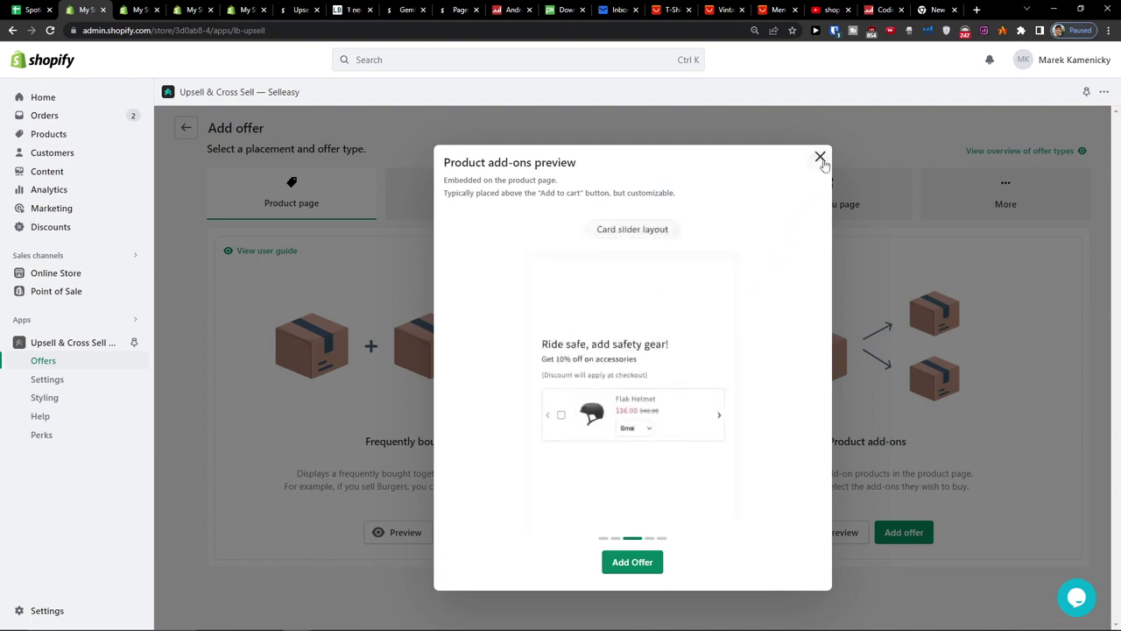
left_click(649, 417)
left_click(820, 157)
Step: Preview the Frequently bought together widget, then list the Cart page offer types
left_click(403, 534)
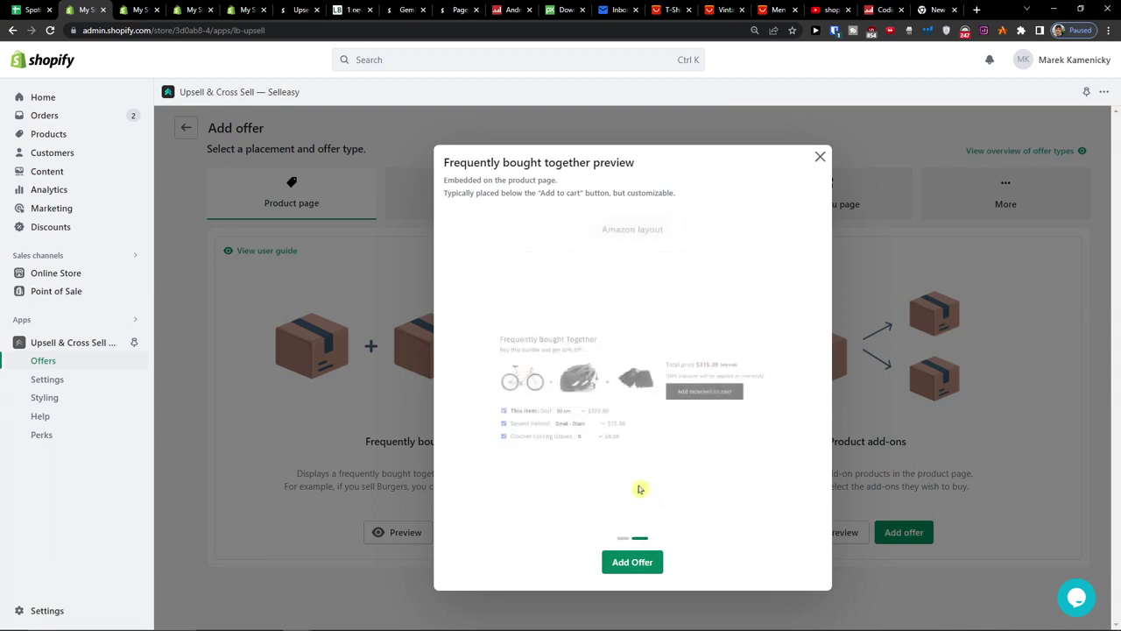
left_click(820, 158)
left_click(487, 190)
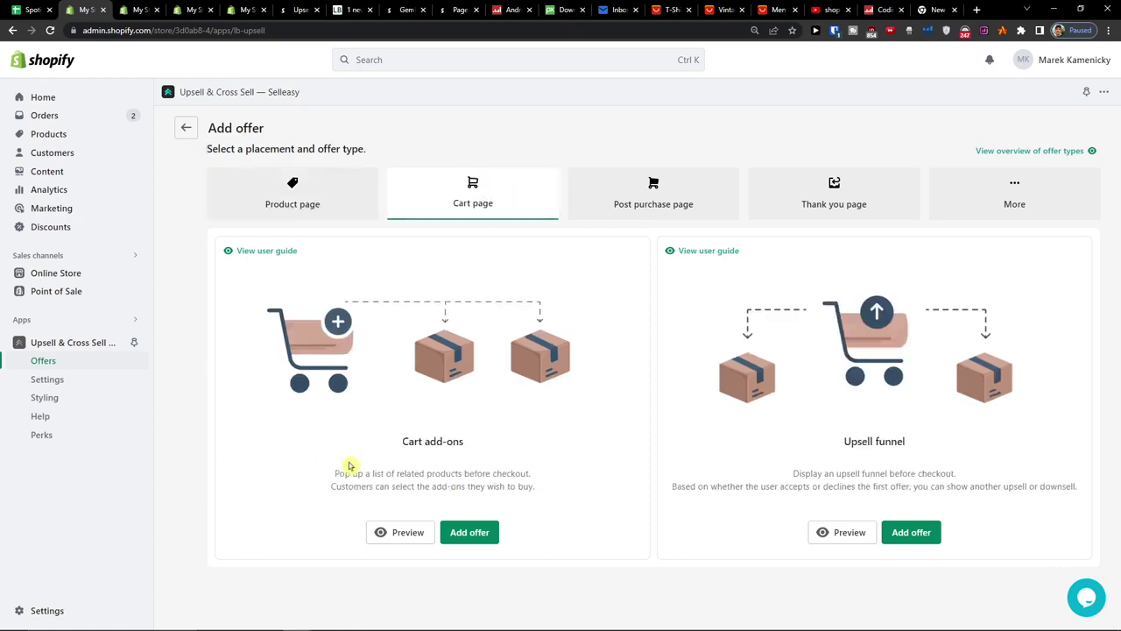
Step: Preview the Cart add-ons popup and the Upsell funnel popup, closing each afterwards
left_click_drag(351, 468, 545, 458)
left_click(545, 457)
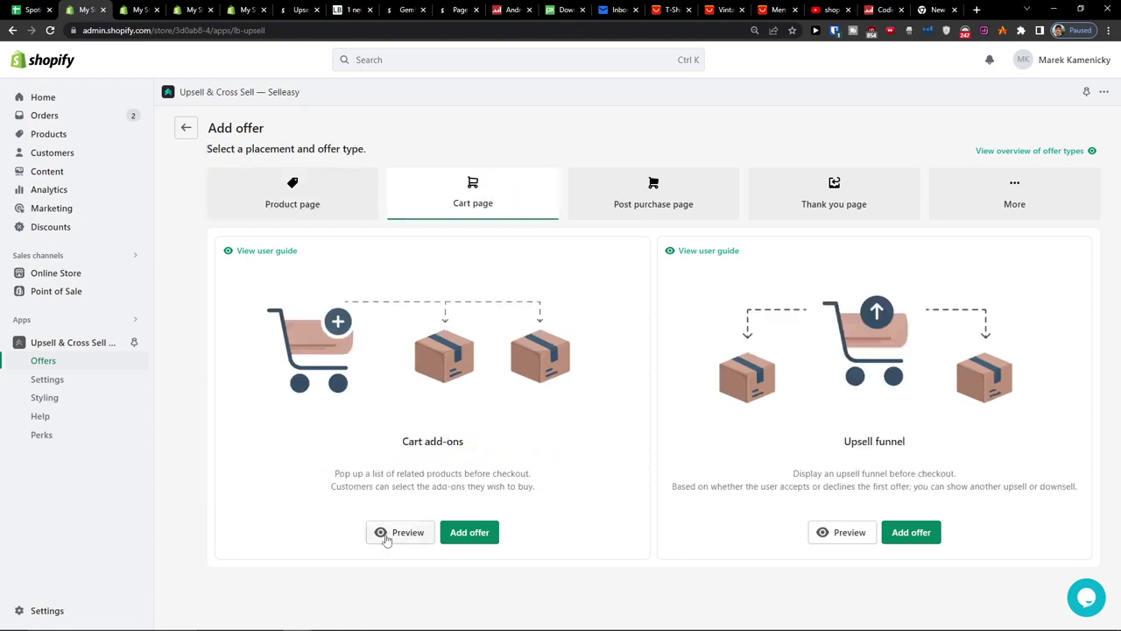
left_click(386, 538)
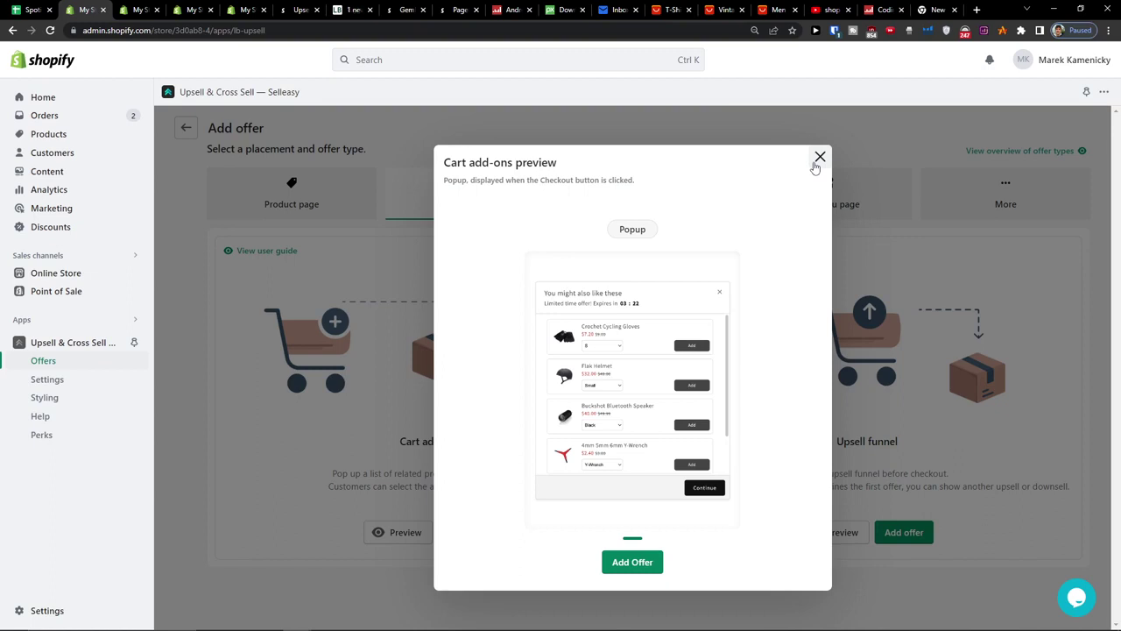
left_click(818, 159)
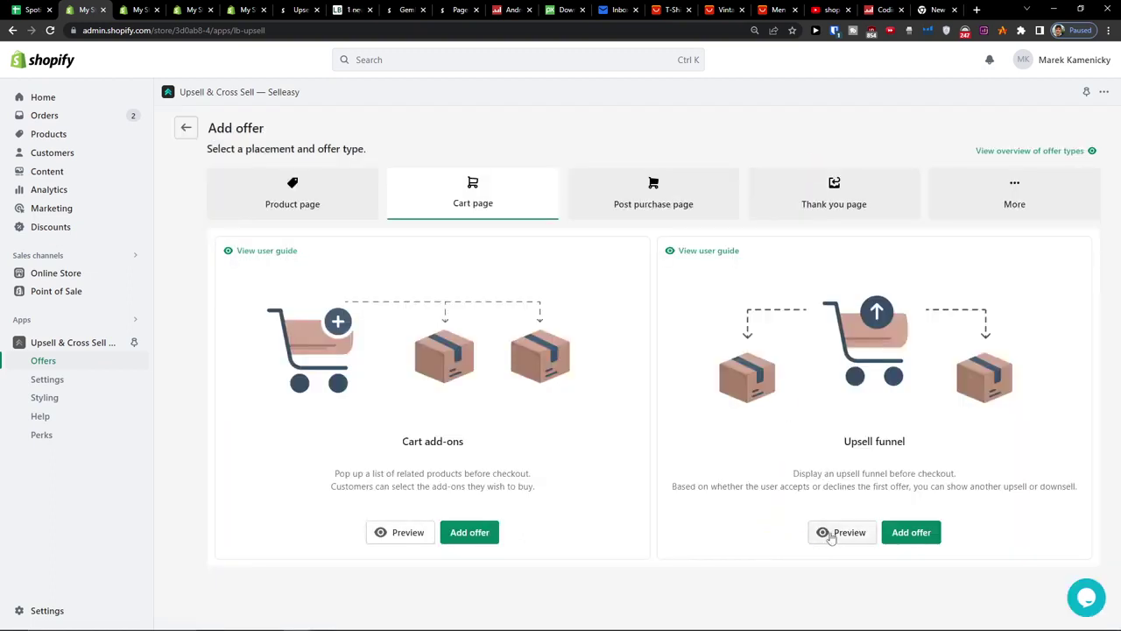
left_click(830, 536)
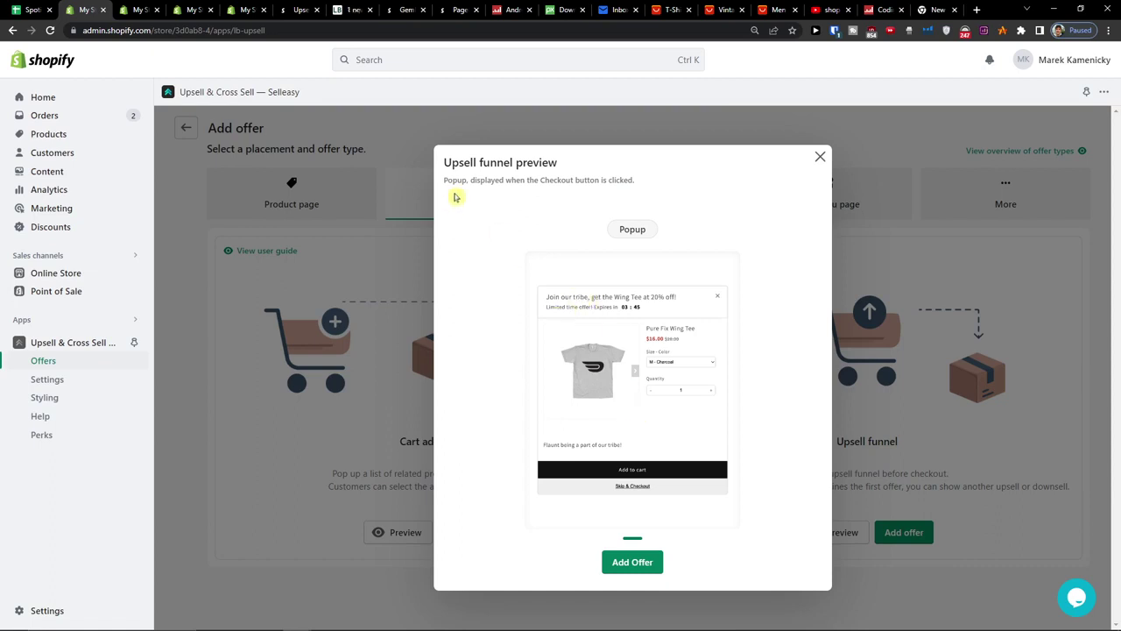
left_click_drag(474, 180, 644, 185)
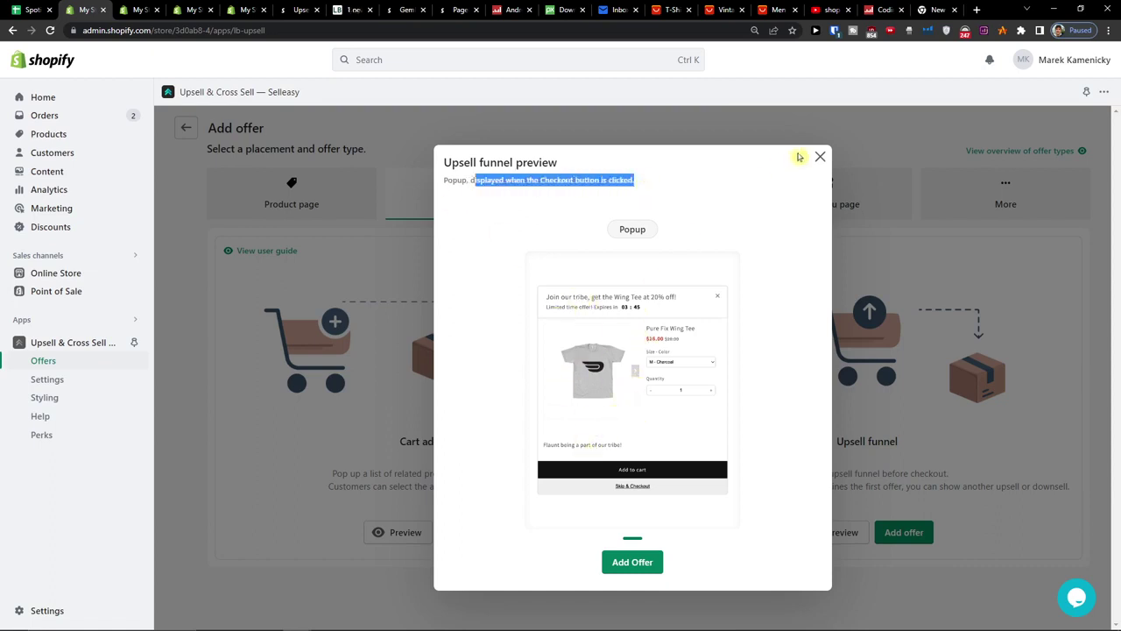
left_click(820, 157)
Step: Preview the Post purchase upsell page and note its limitations
left_click(645, 214)
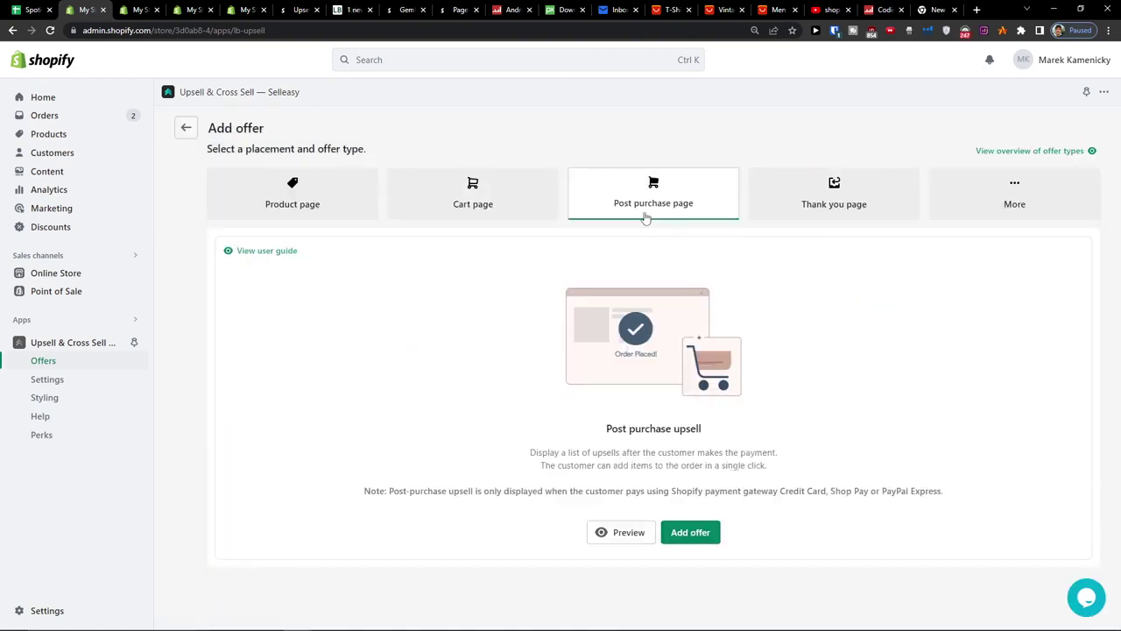
left_click(615, 533)
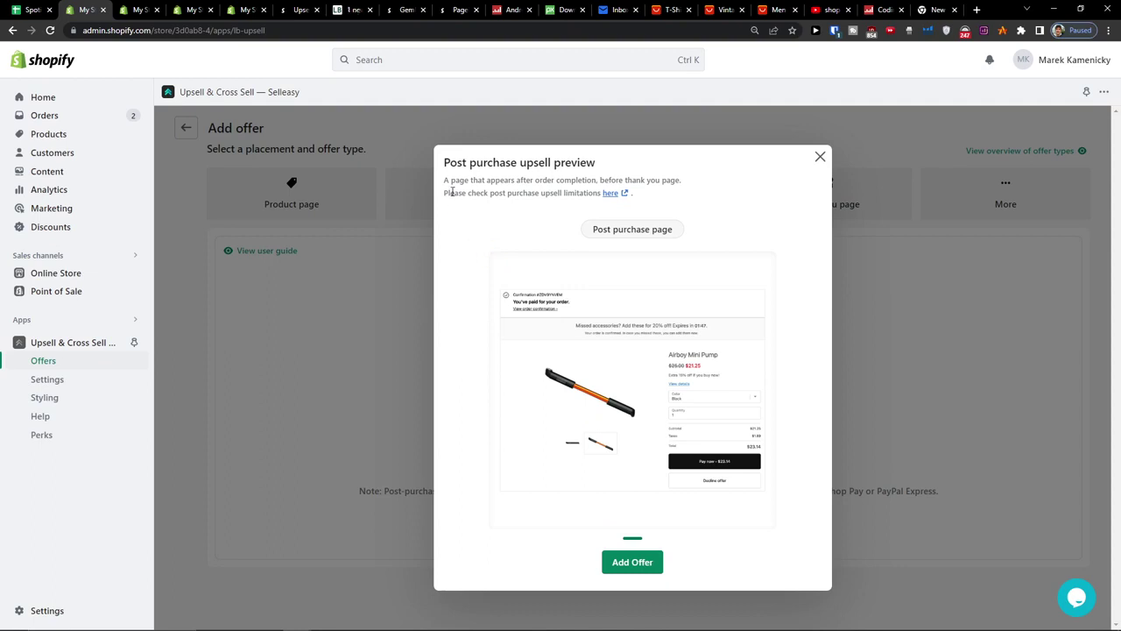
mouse_move(458, 193)
left_mouse_down()
mouse_move(559, 180)
mouse_move(599, 203)
left_mouse_up()
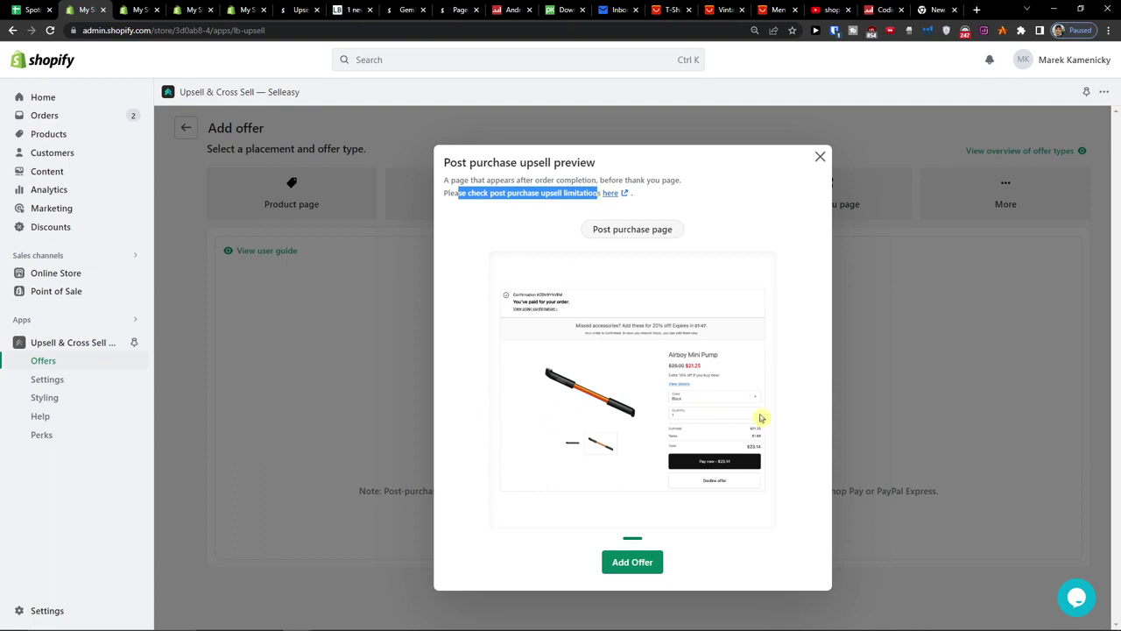
left_click(822, 159)
Step: Preview the Thank you page add-ons, check the More options, and go back to the overview
left_click(816, 201)
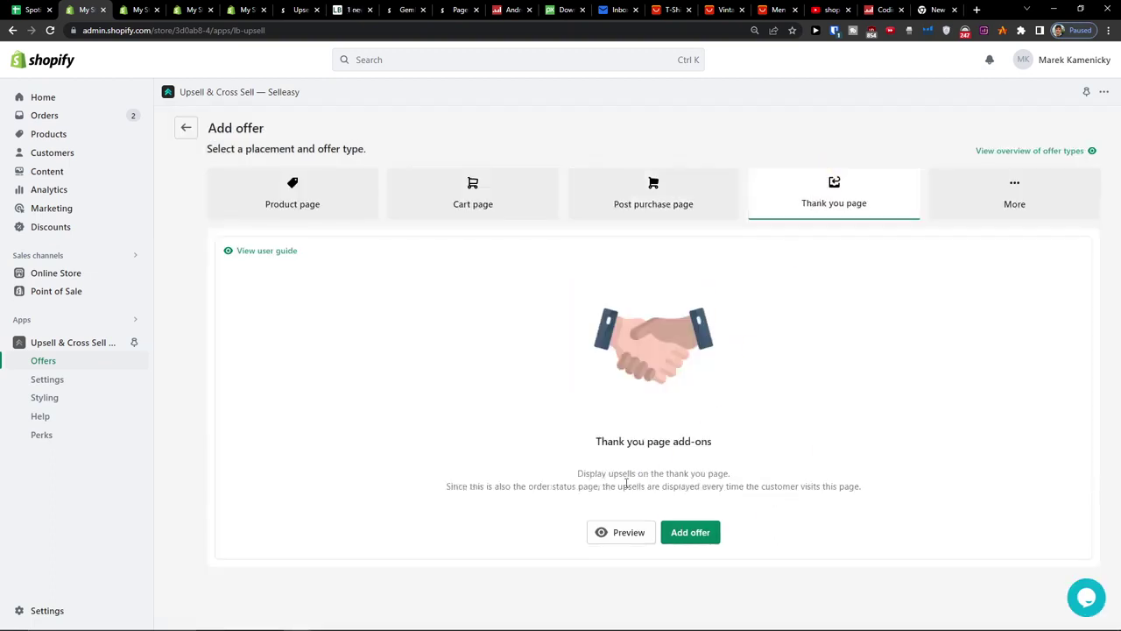
left_click(614, 533)
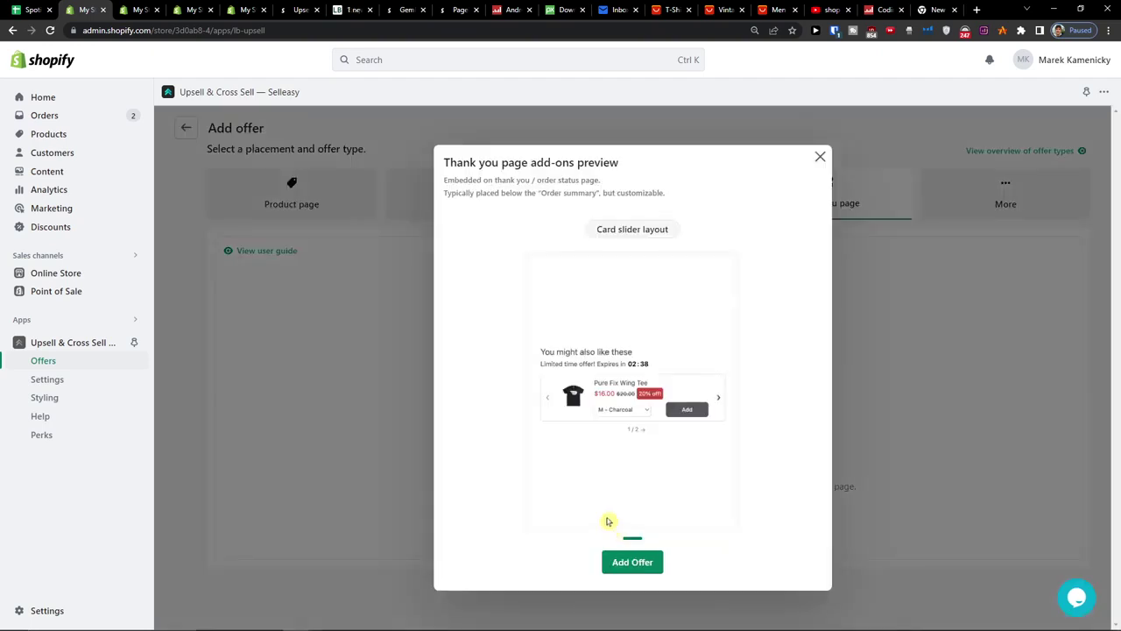
left_click(820, 157)
left_click(1009, 198)
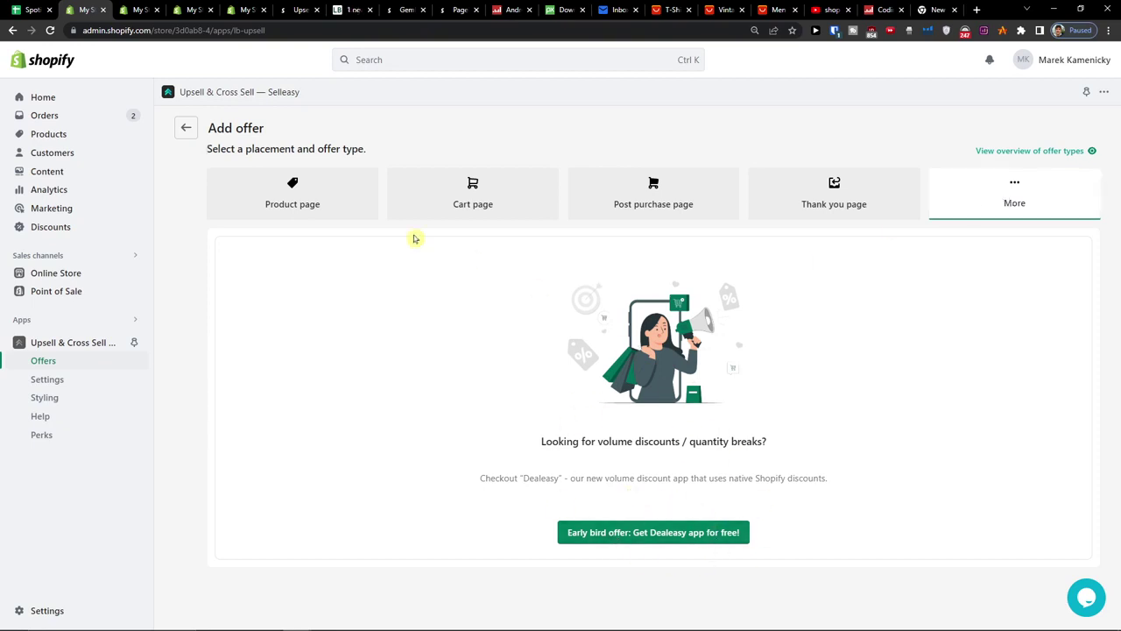
left_click(319, 215)
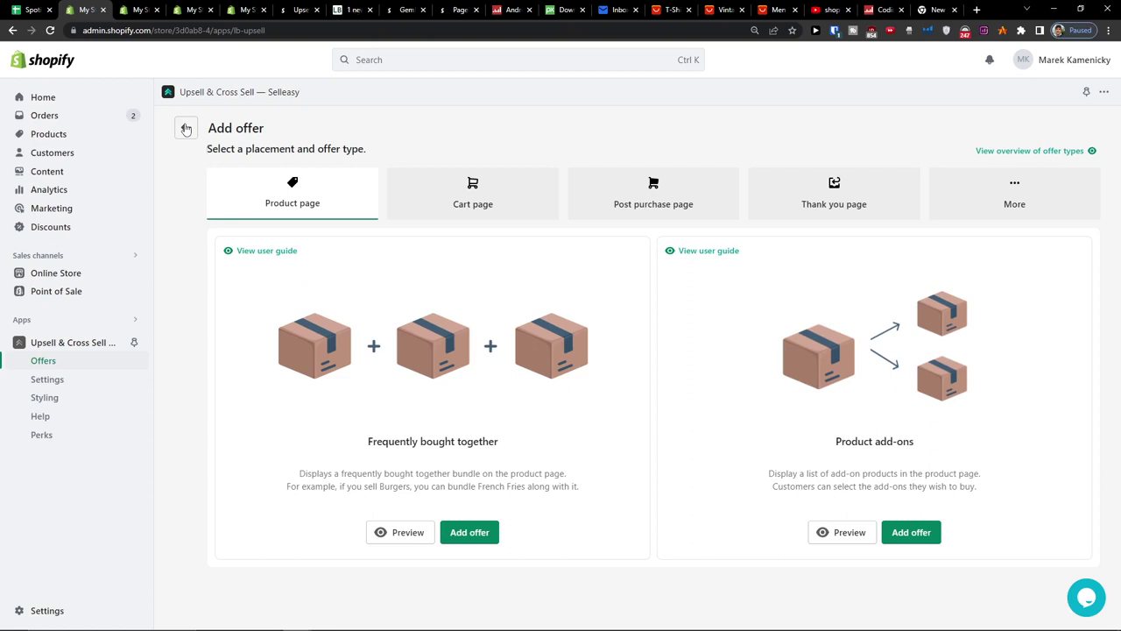
left_click(186, 129)
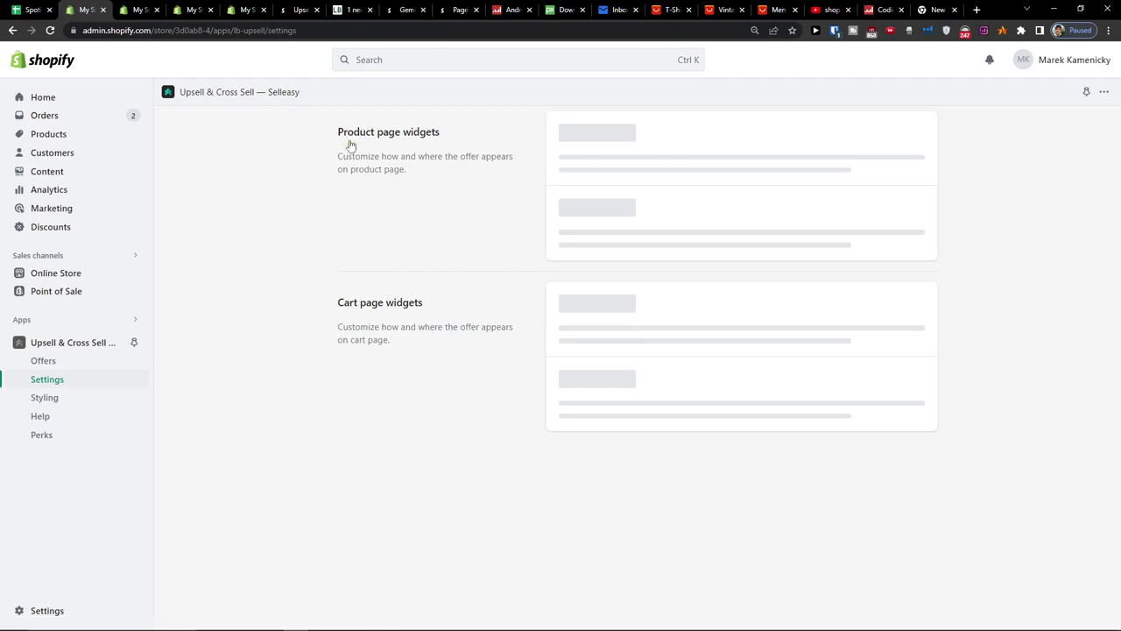
Step: Review the Settings page widget sections and switch on Frequently Bought Together
scroll(358, 305, "down", 2)
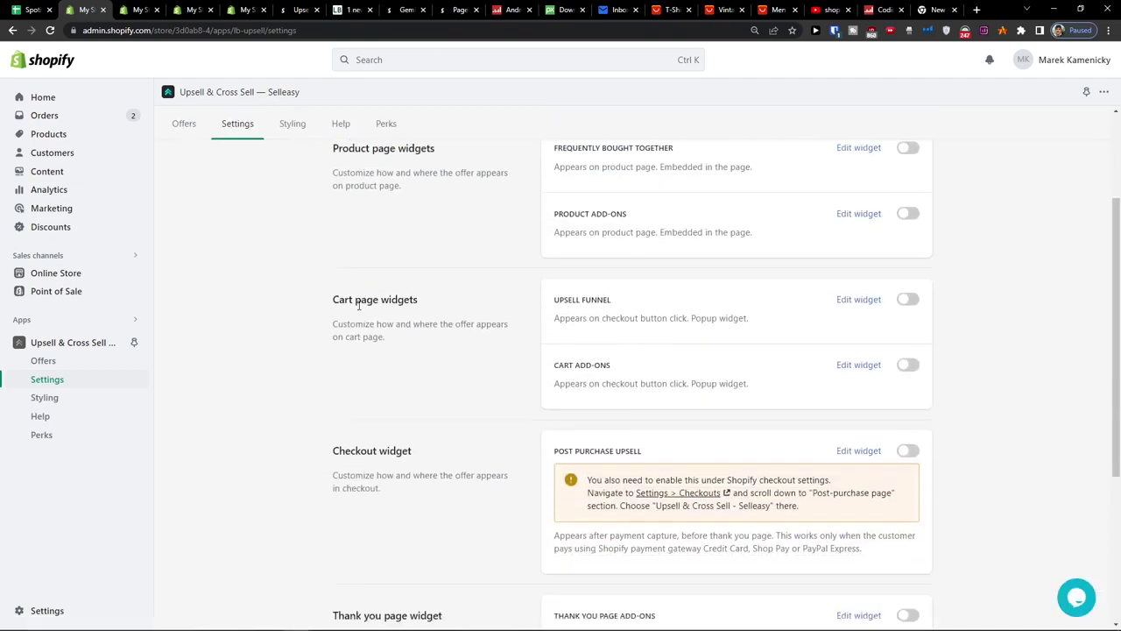
left_click_drag(322, 301, 429, 304)
left_click(435, 318)
scroll(326, 461, "down", 2)
left_click_drag(279, 455, 458, 458)
scroll(440, 465, "down", 2)
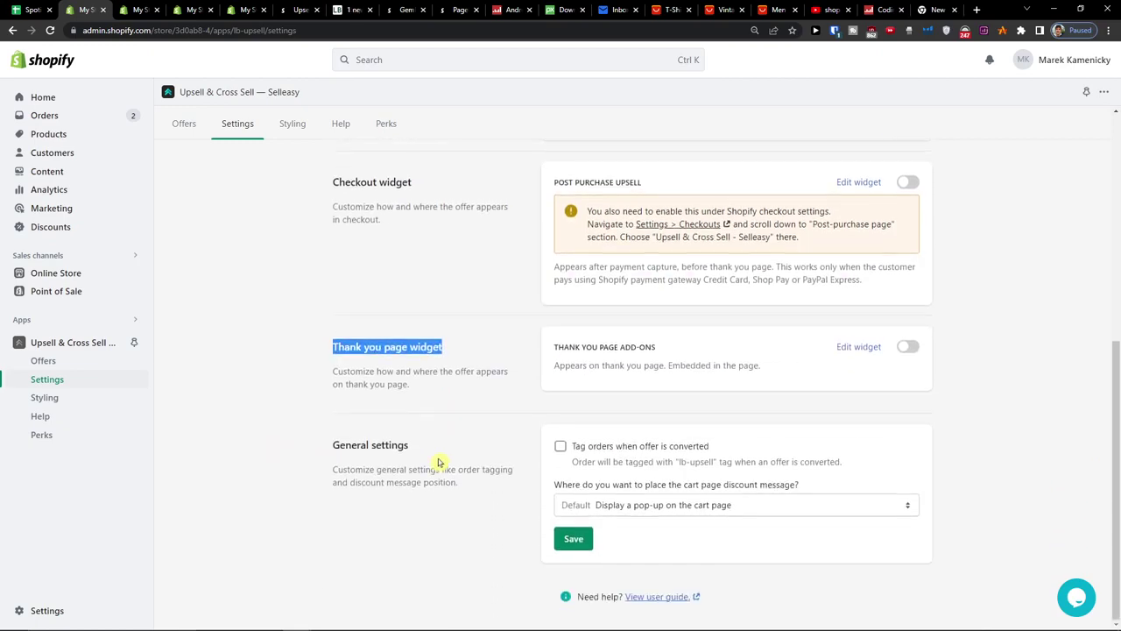
scroll(350, 307, "up", 5)
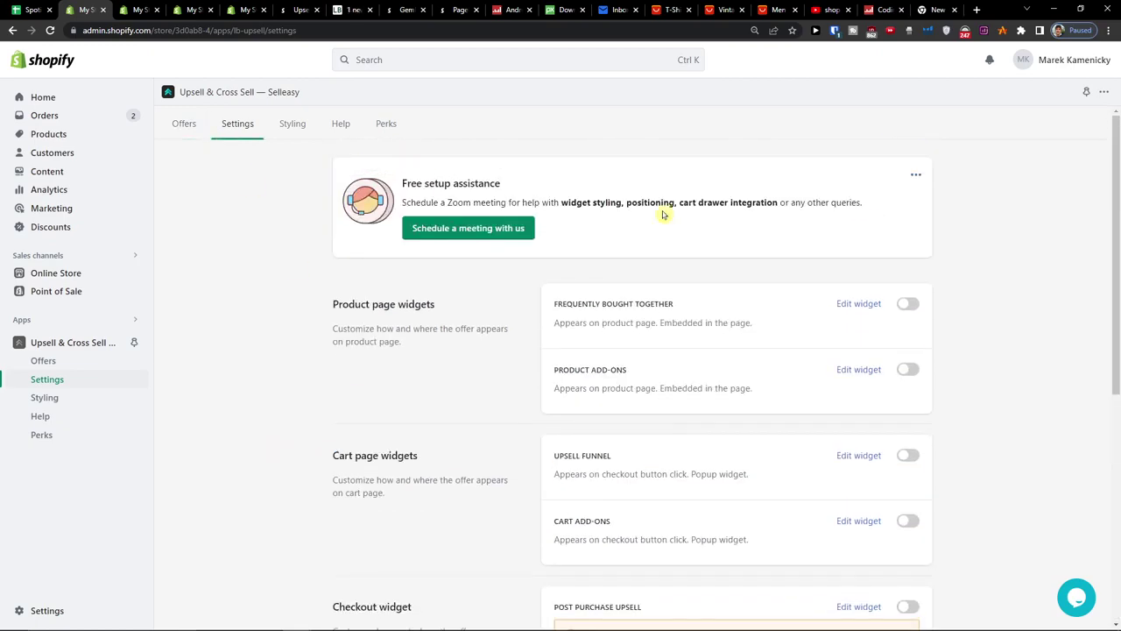
left_click(908, 306)
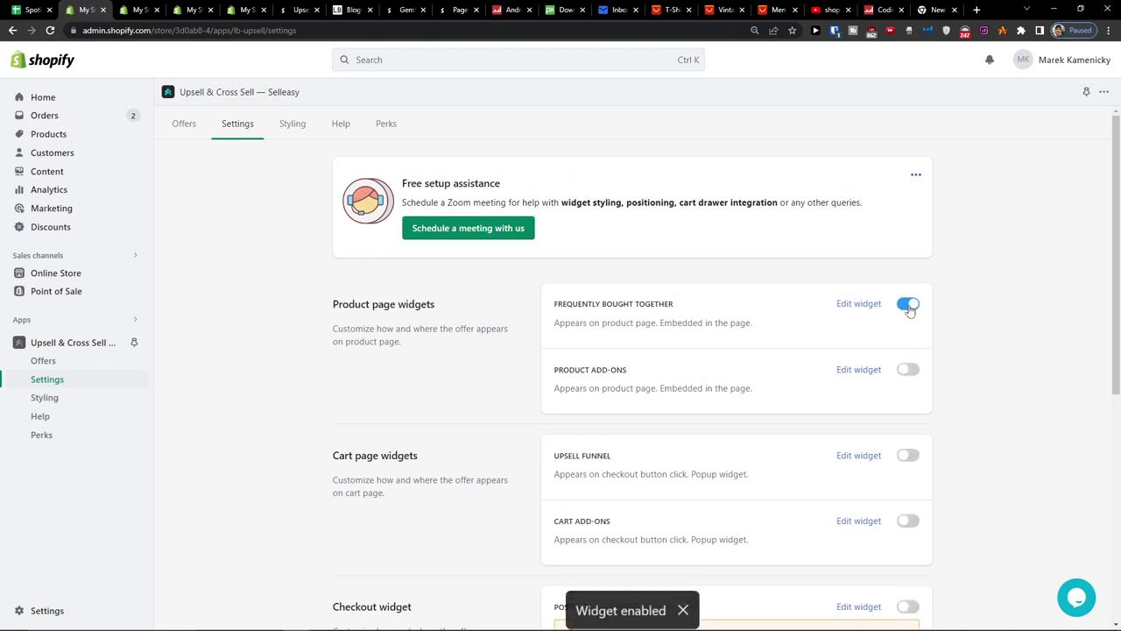
Step: Save the Frequently bought together widget with its default fields and return to Offers
left_click(860, 305)
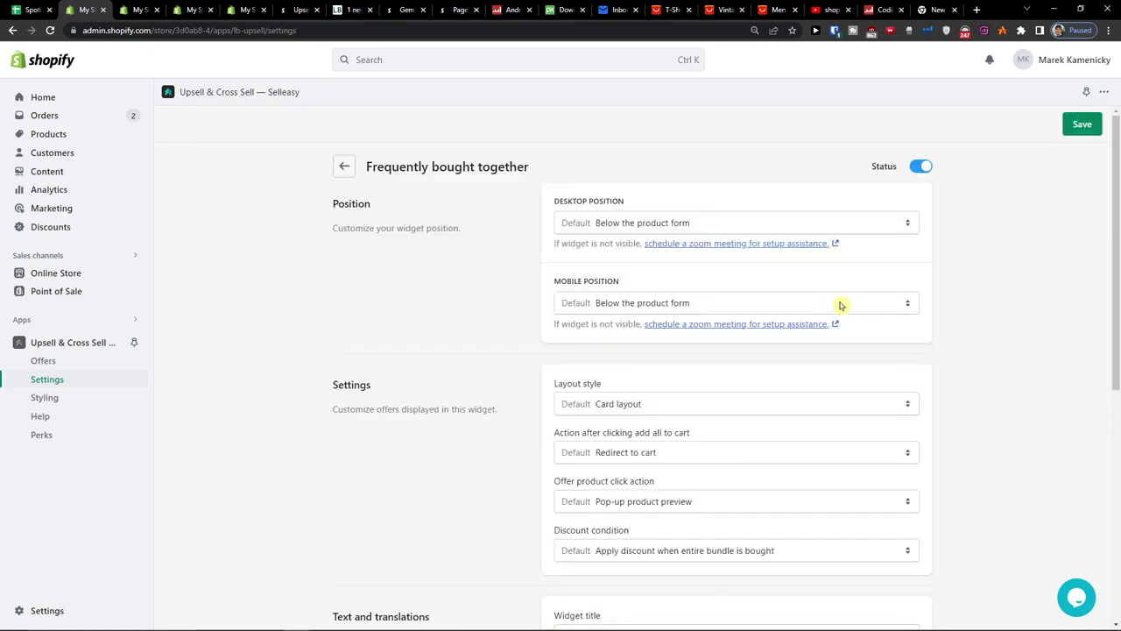
scroll(783, 292, "down", 2)
scroll(782, 293, "down", 3)
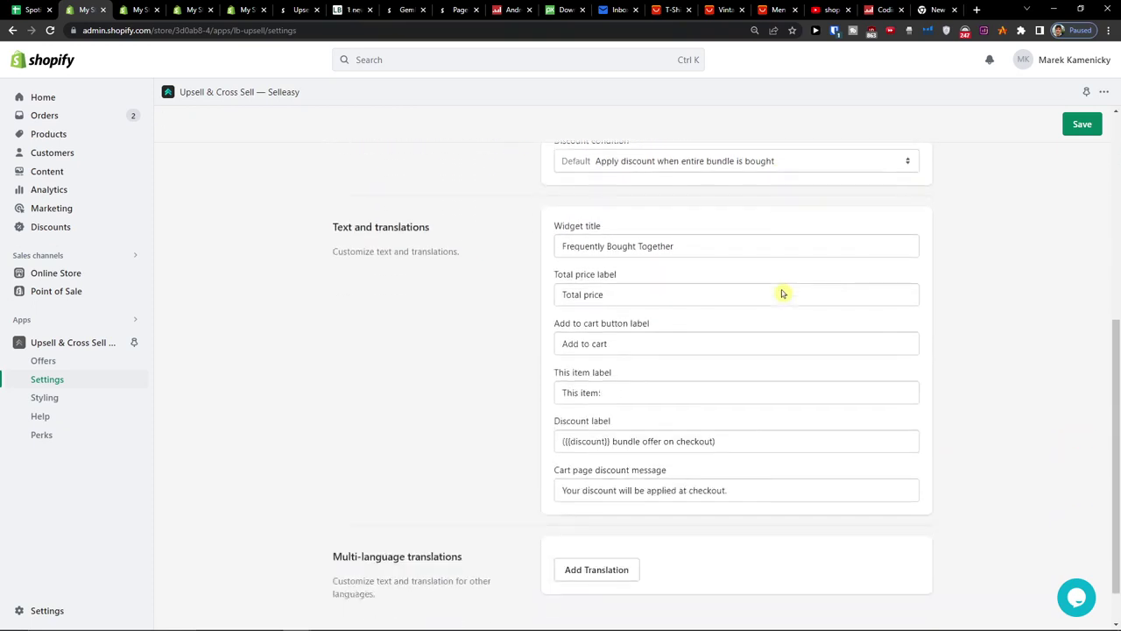
scroll(782, 293, "up", 5)
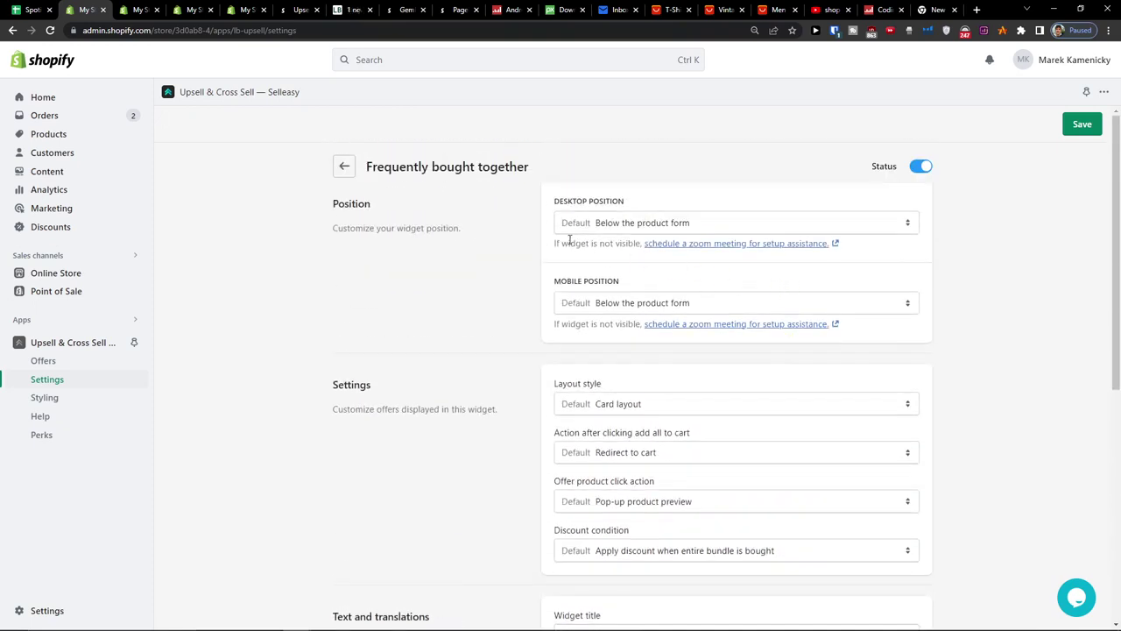
scroll(569, 238, "down", 1)
scroll(569, 239, "down", 1)
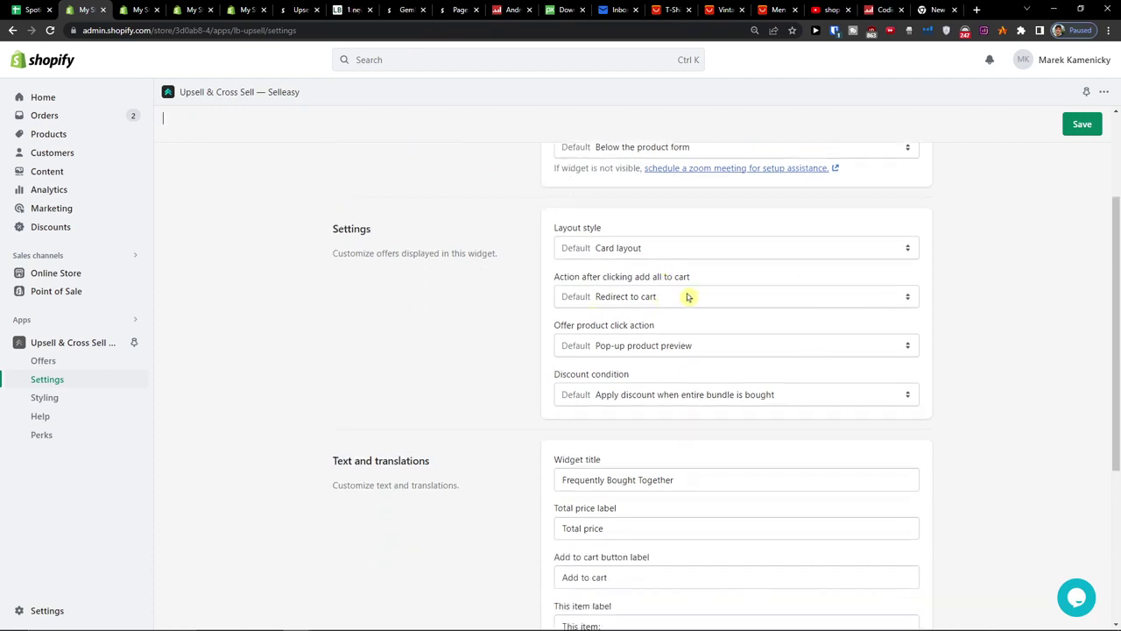
scroll(623, 298, "down", 2)
scroll(613, 303, "down", 1)
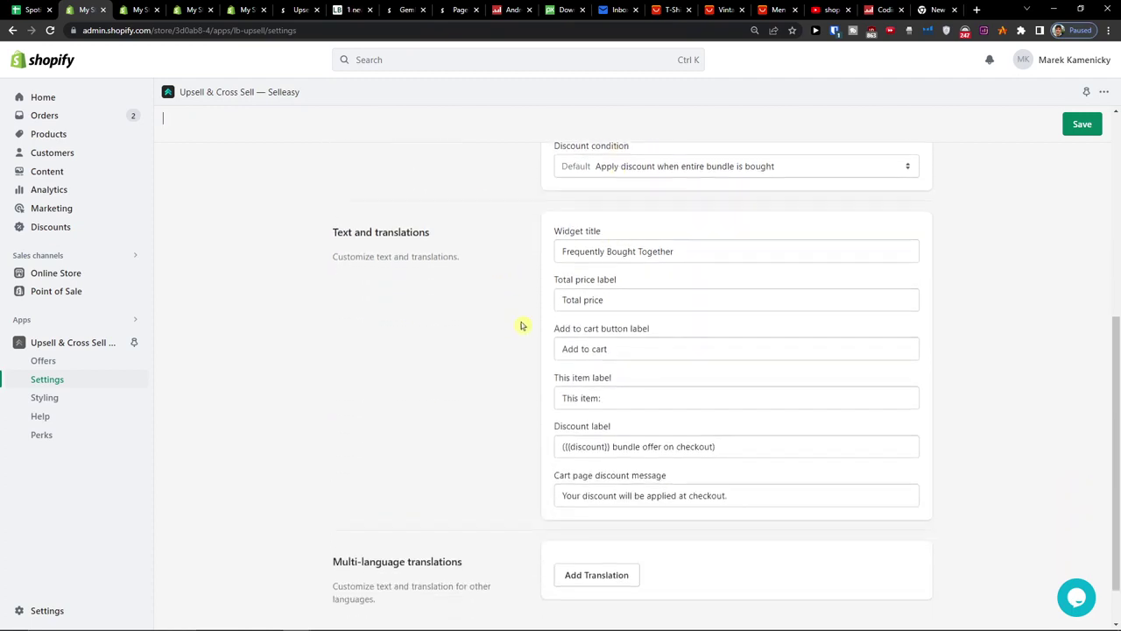
scroll(592, 386, "down", 1)
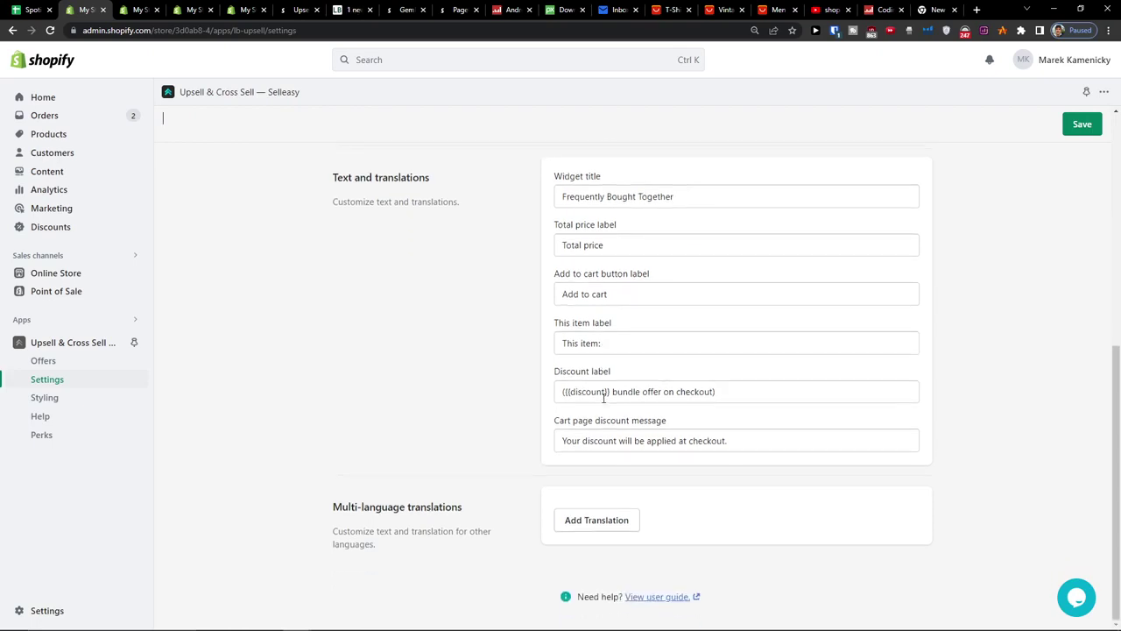
scroll(603, 397, "up", 2)
scroll(587, 333, "up", 3)
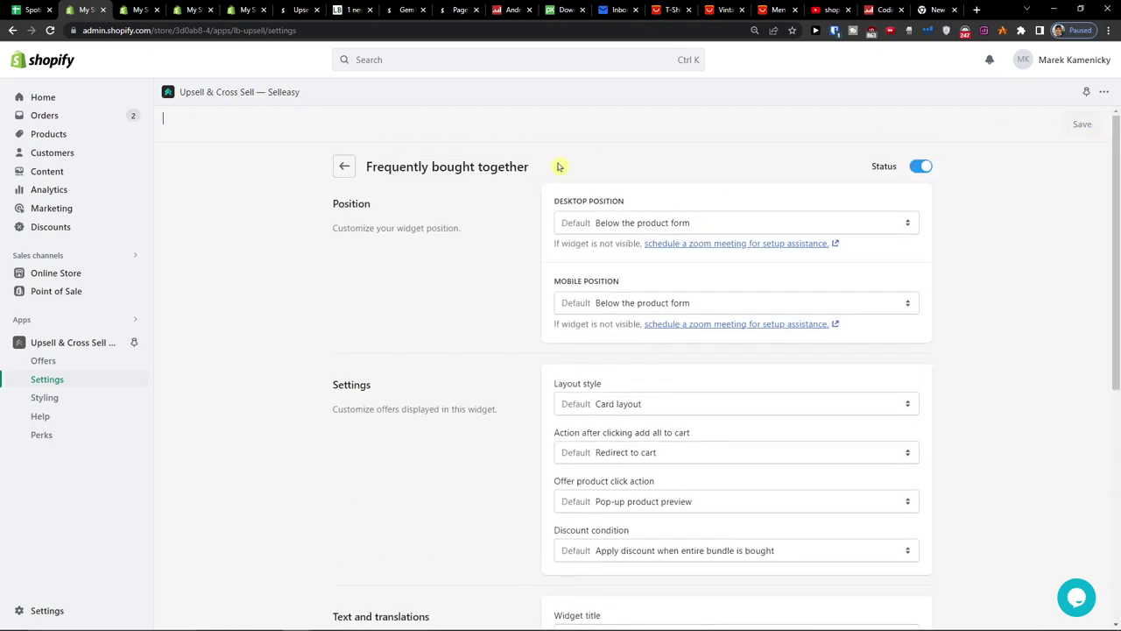
left_click(344, 166)
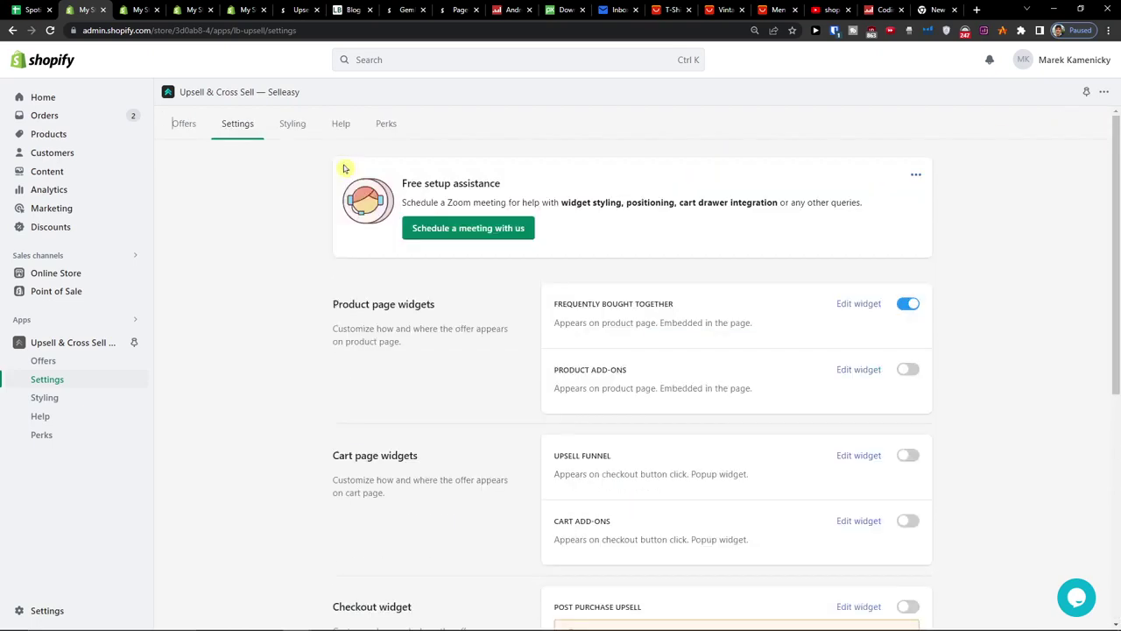
left_click(180, 130)
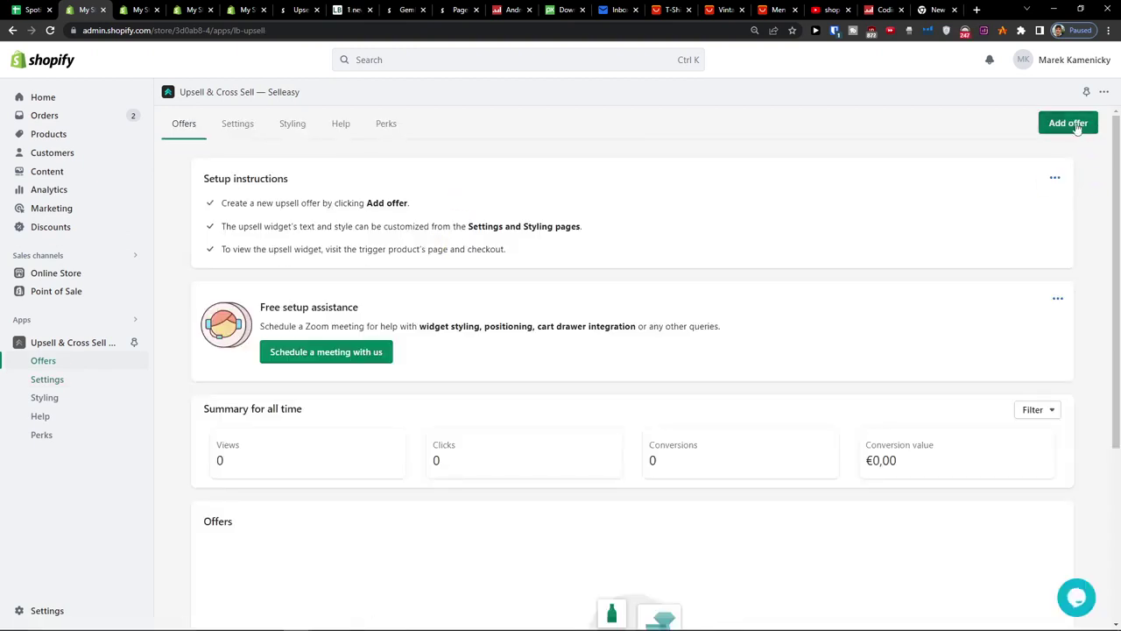
Step: Create a Frequently bought together offer triggered on all products
left_click(1076, 124)
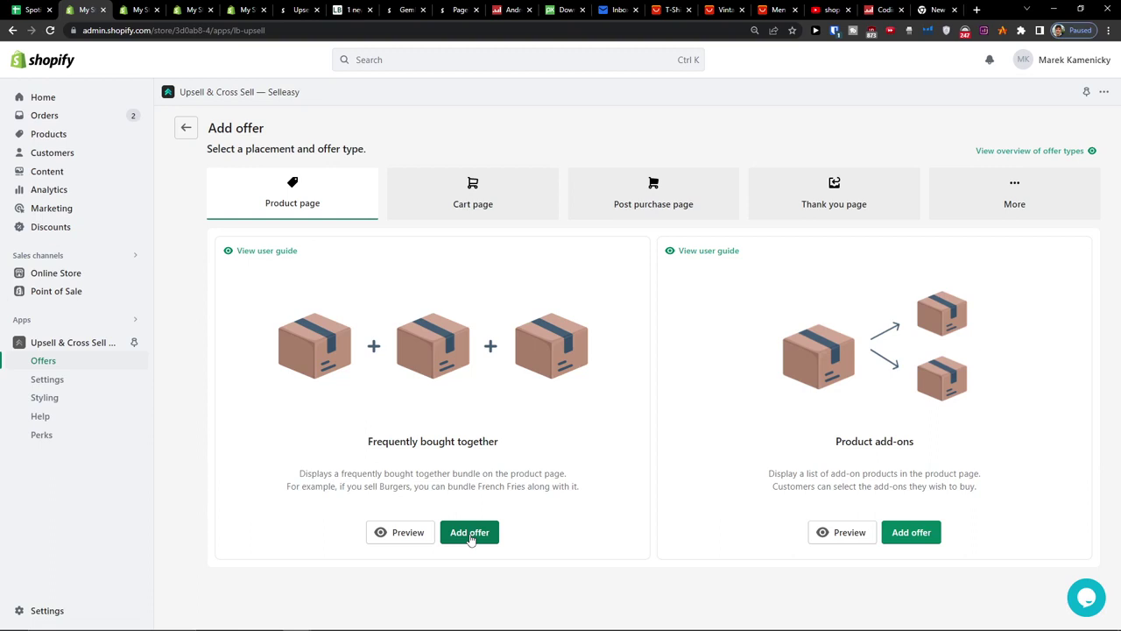
left_click(471, 533)
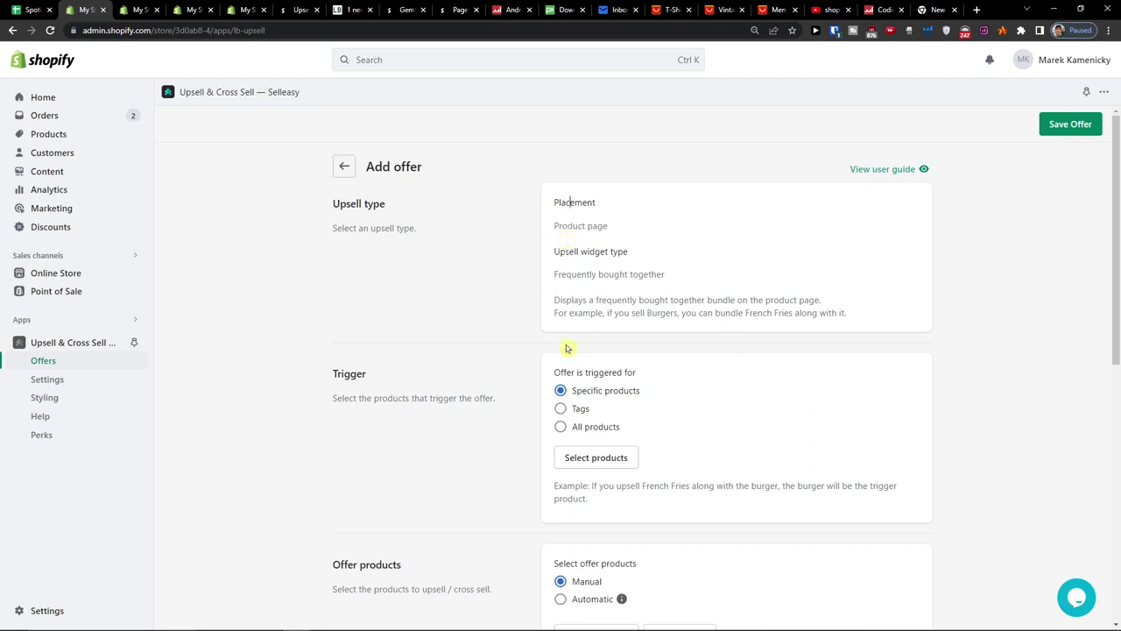
scroll(595, 383, "down", 1)
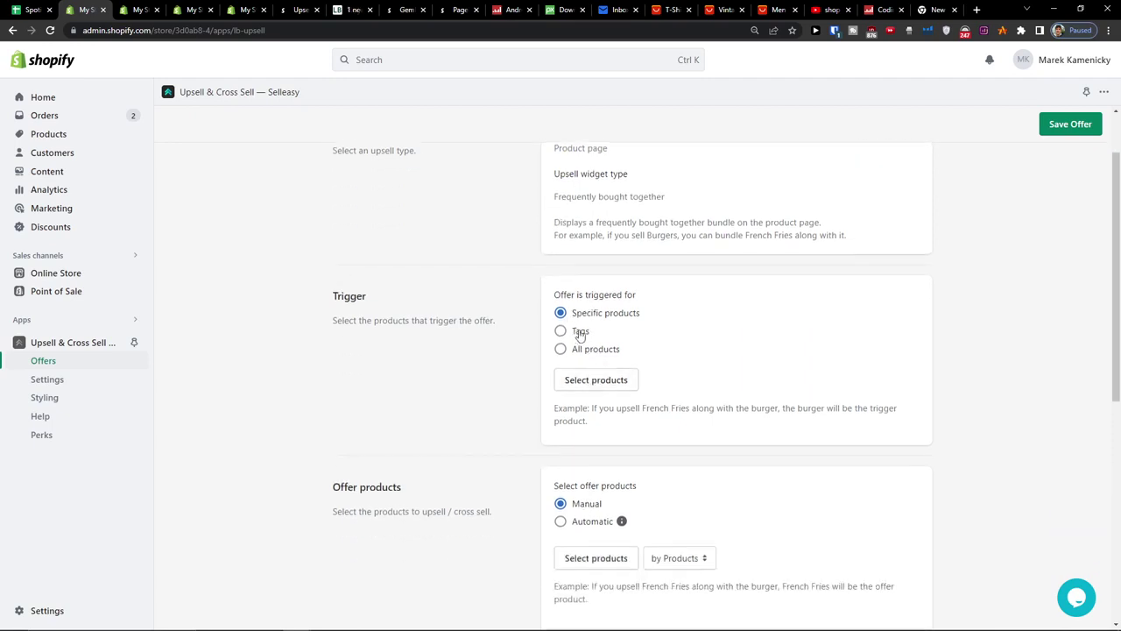
left_click(594, 351)
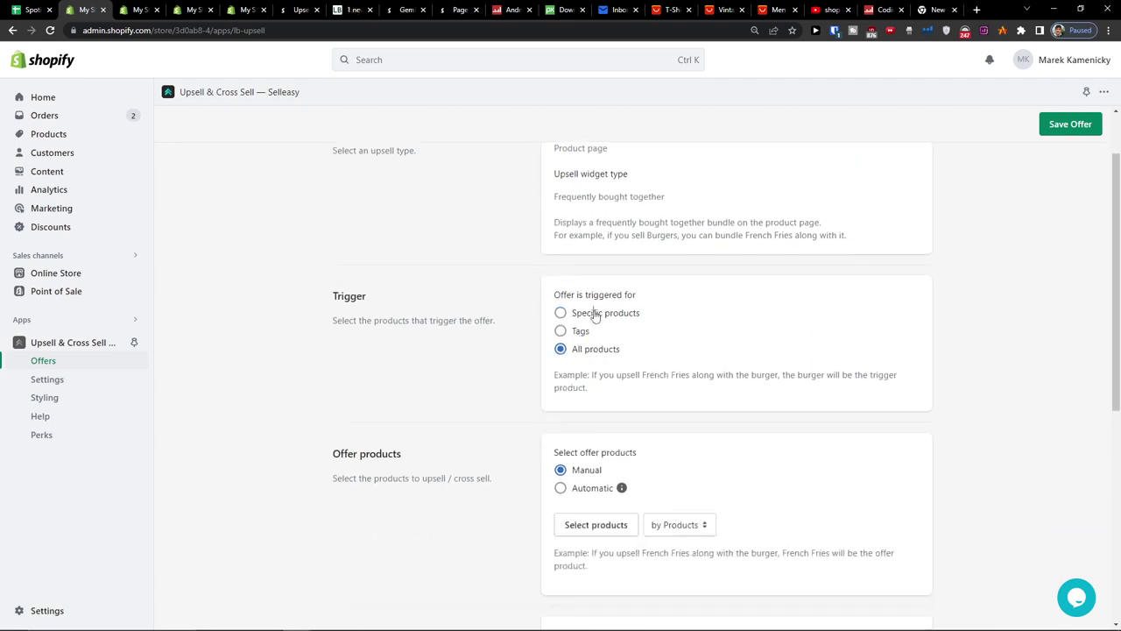
left_click(594, 316)
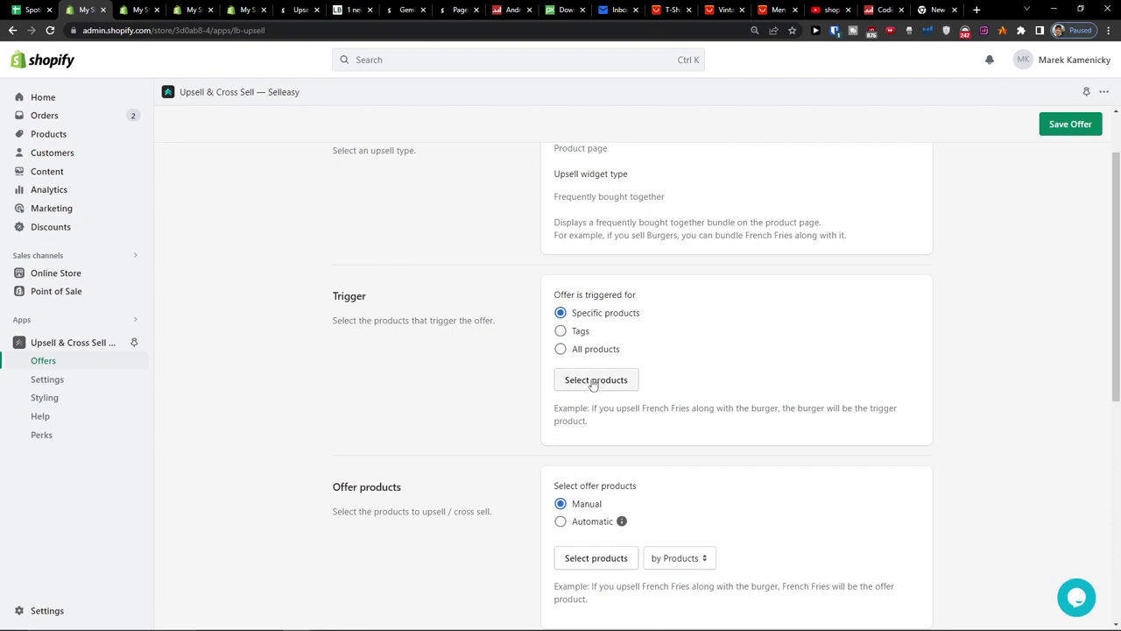
left_click(594, 351)
Step: Manually add the Cosmic Dreams and Wanderlust Explorer T-Shirts as offer products
scroll(455, 379, "down", 1)
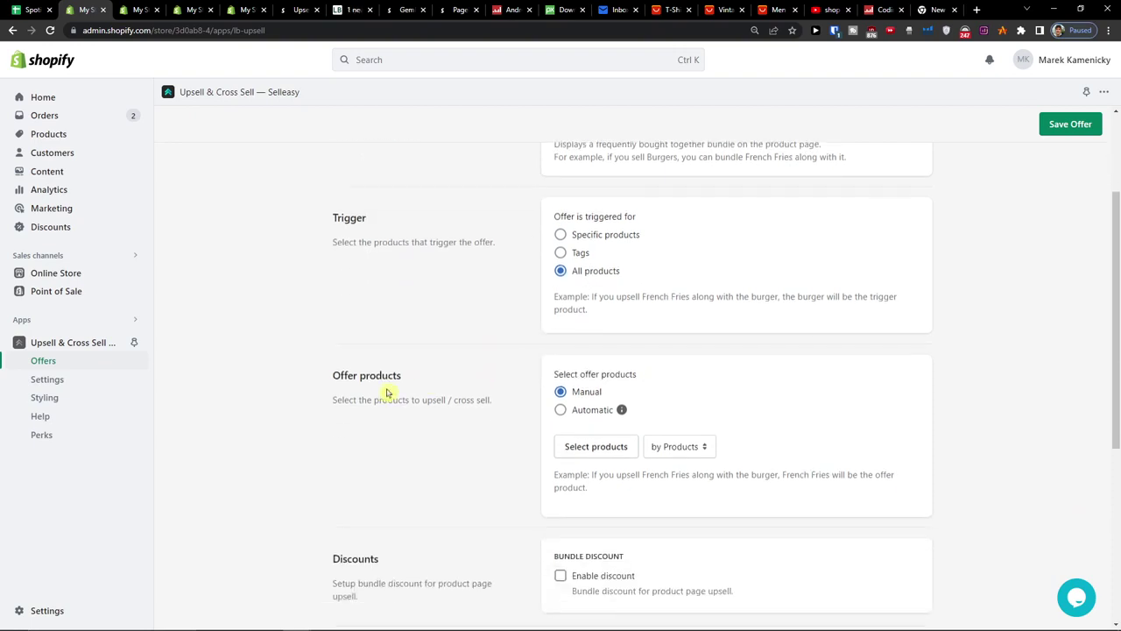
left_click(587, 412)
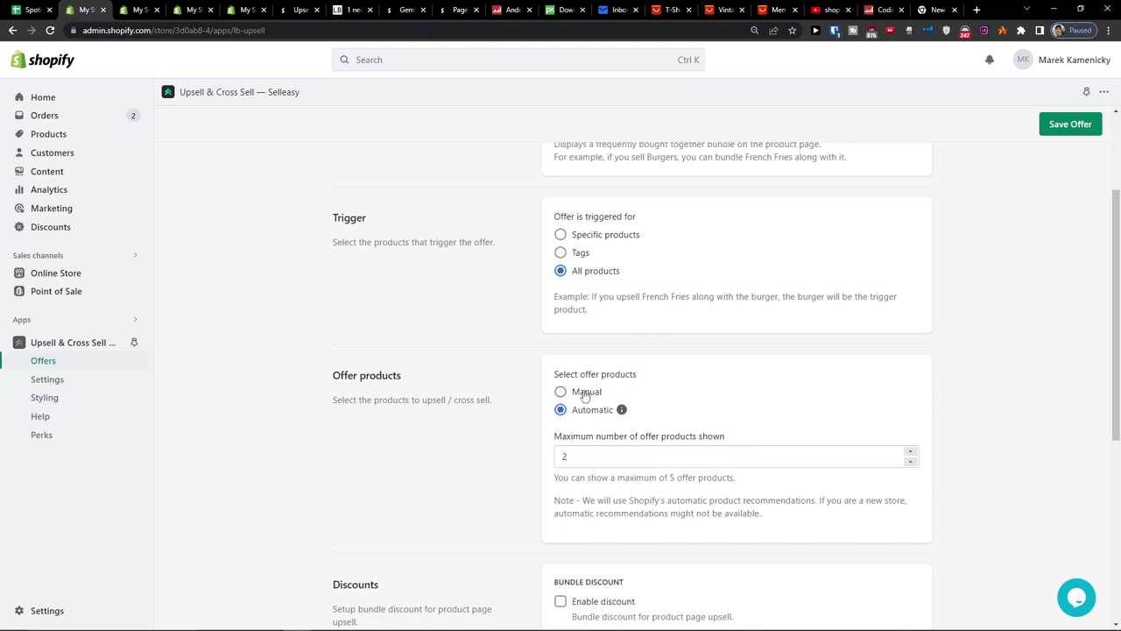
left_click(585, 394)
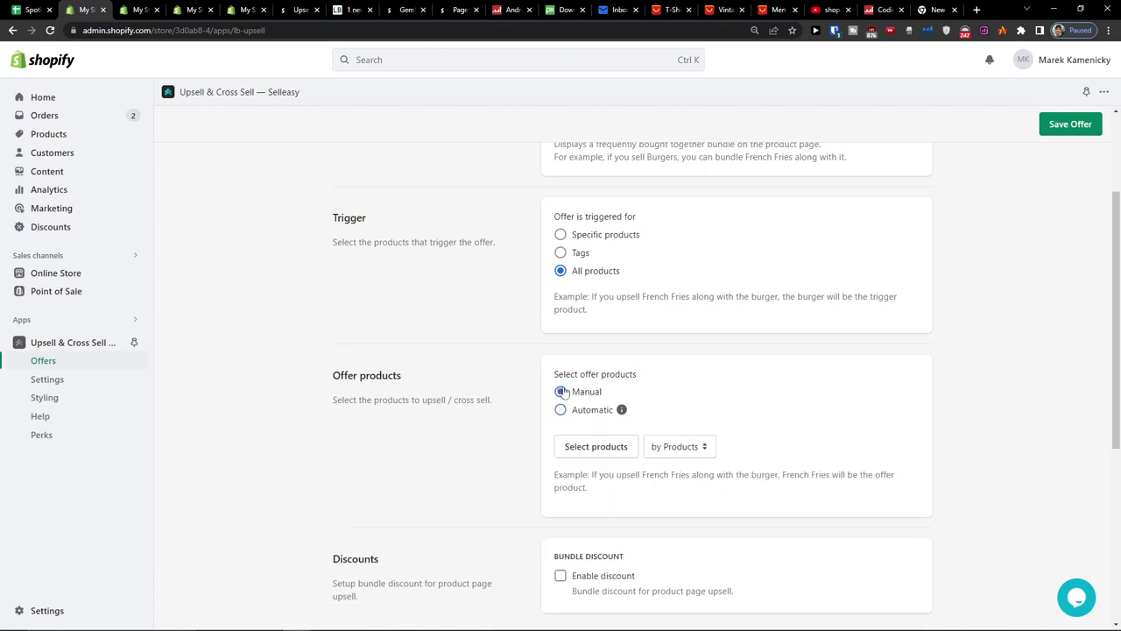
scroll(503, 380, "down", 1)
left_click(609, 375)
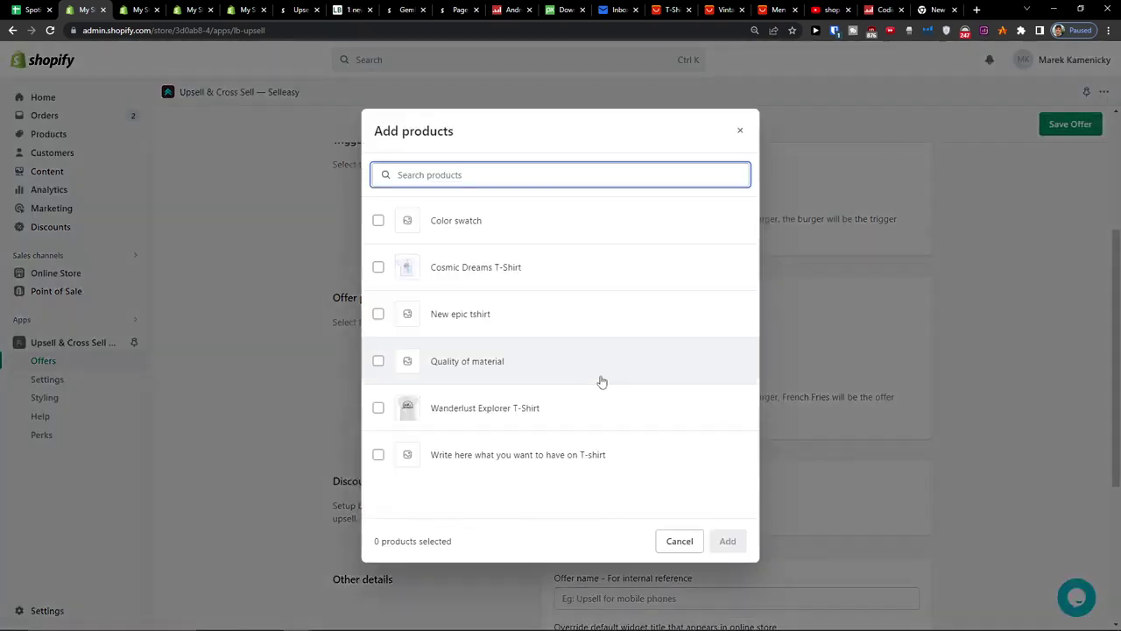
left_click(487, 267)
left_click(536, 408)
left_click(727, 541)
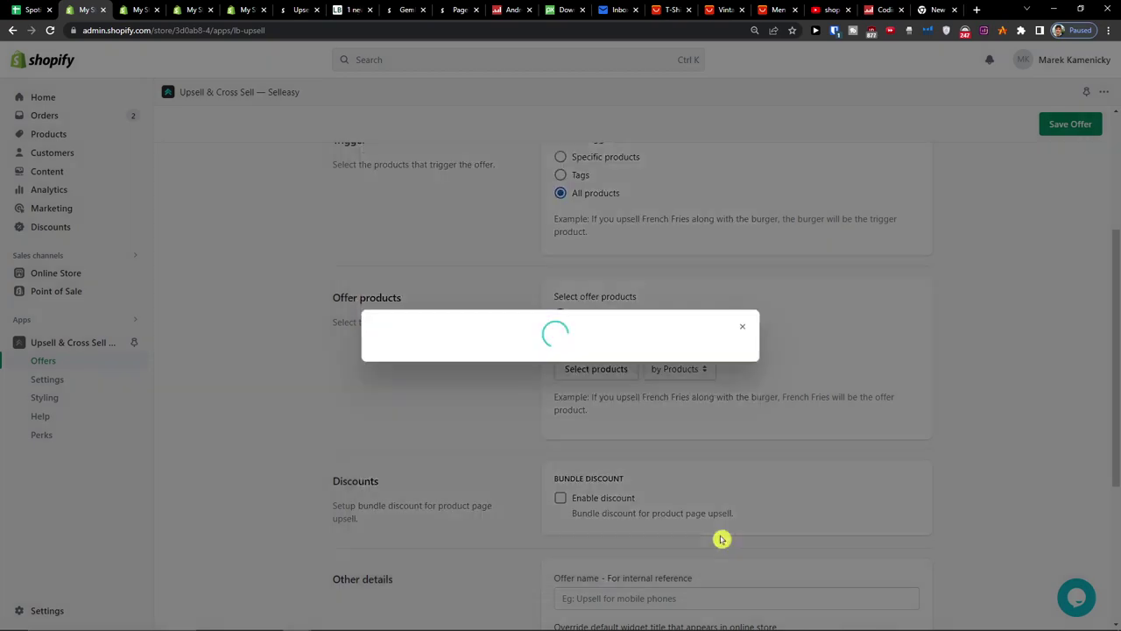
Step: Enable the bundle discount for the offer
scroll(504, 450, "down", 1)
scroll(505, 450, "down", 2)
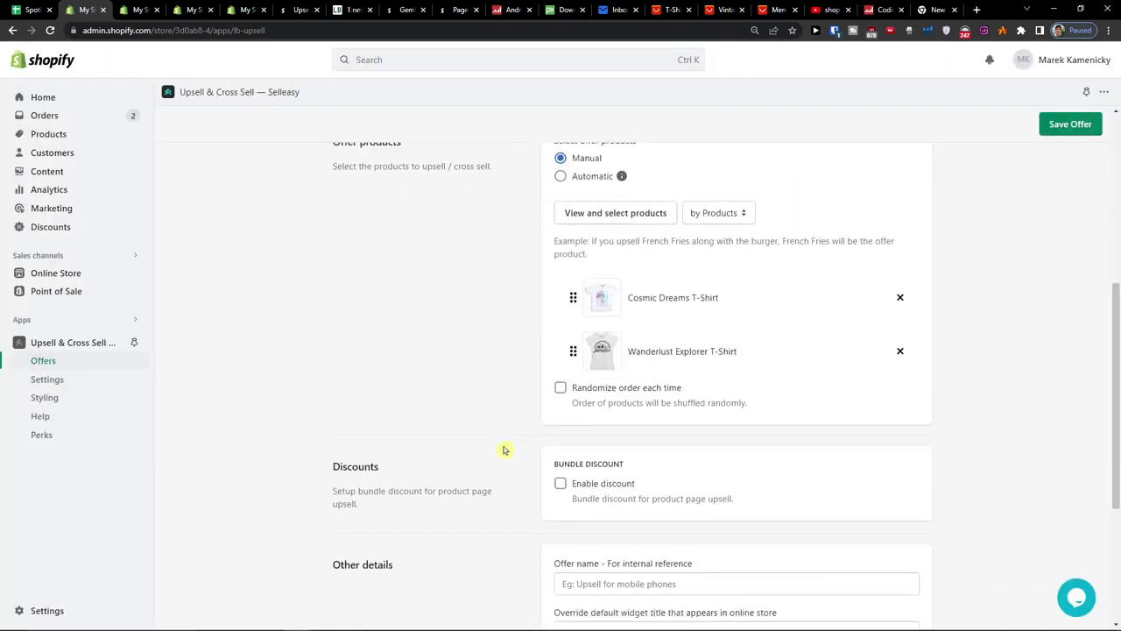
scroll(504, 451, "down", 2)
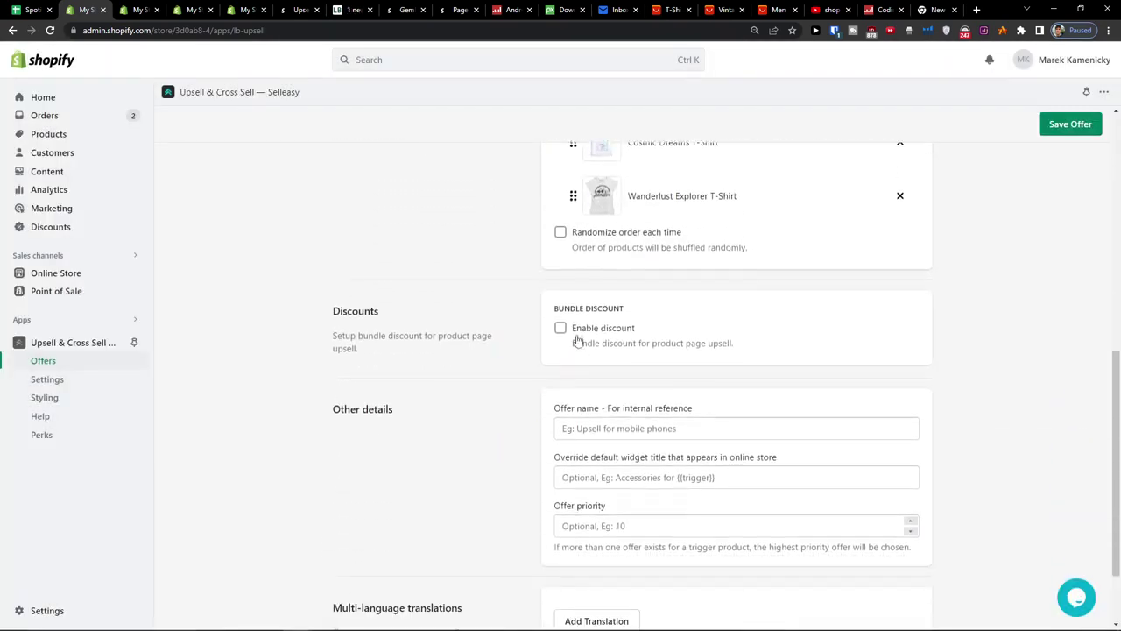
left_click(577, 340)
Step: Set the bundle discount value to 10%
scroll(505, 316, "down", 1)
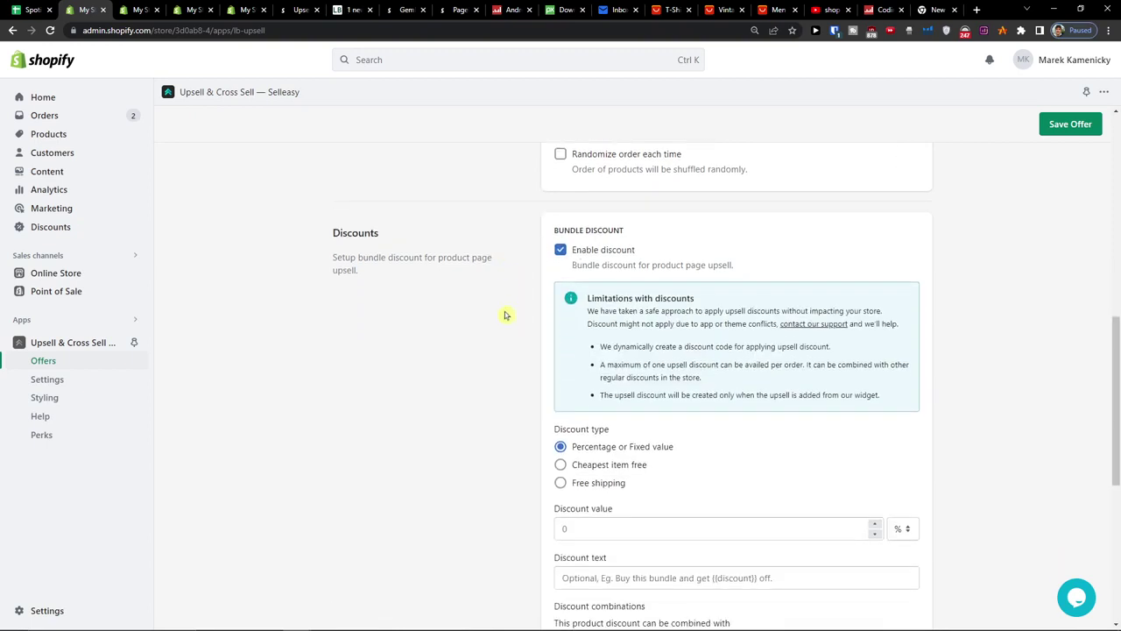
scroll(504, 311, "down", 1)
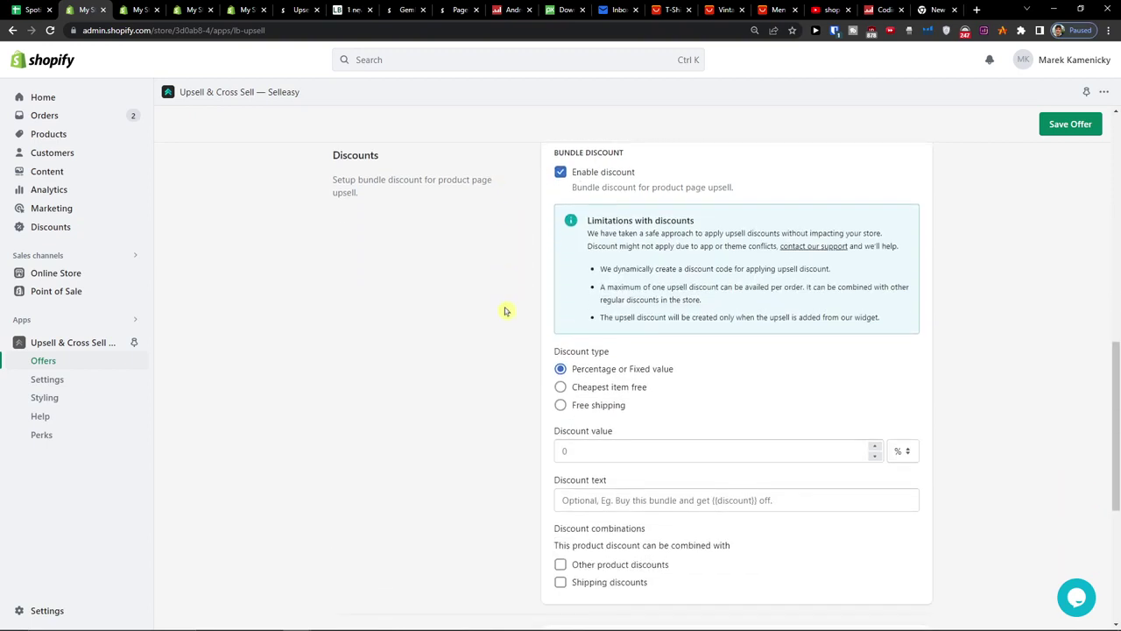
left_click(645, 450)
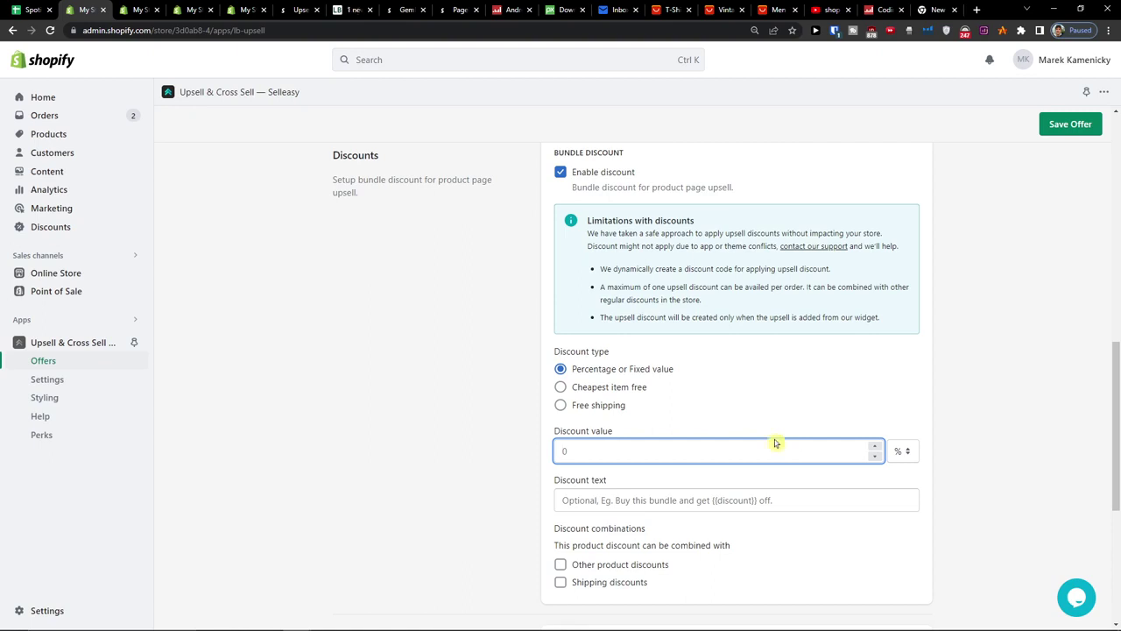
type("10")
left_click(997, 436)
Step: Review the remaining offer settings and attempt to save the offer
scroll(997, 435, "down", 1)
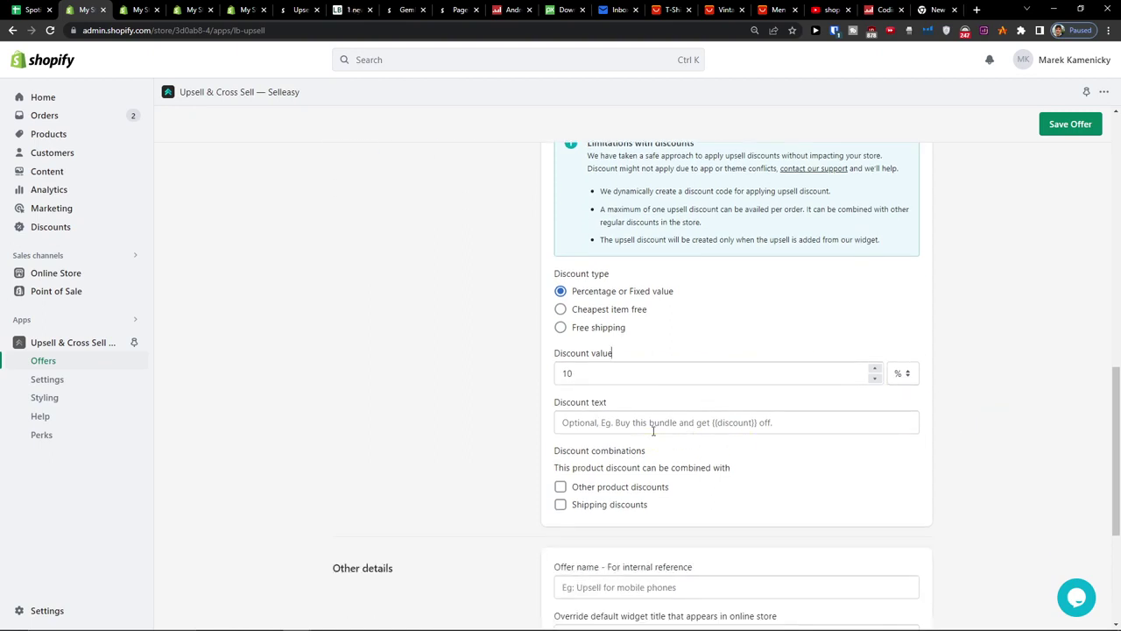
scroll(652, 431, "down", 1)
scroll(652, 431, "down", 1)
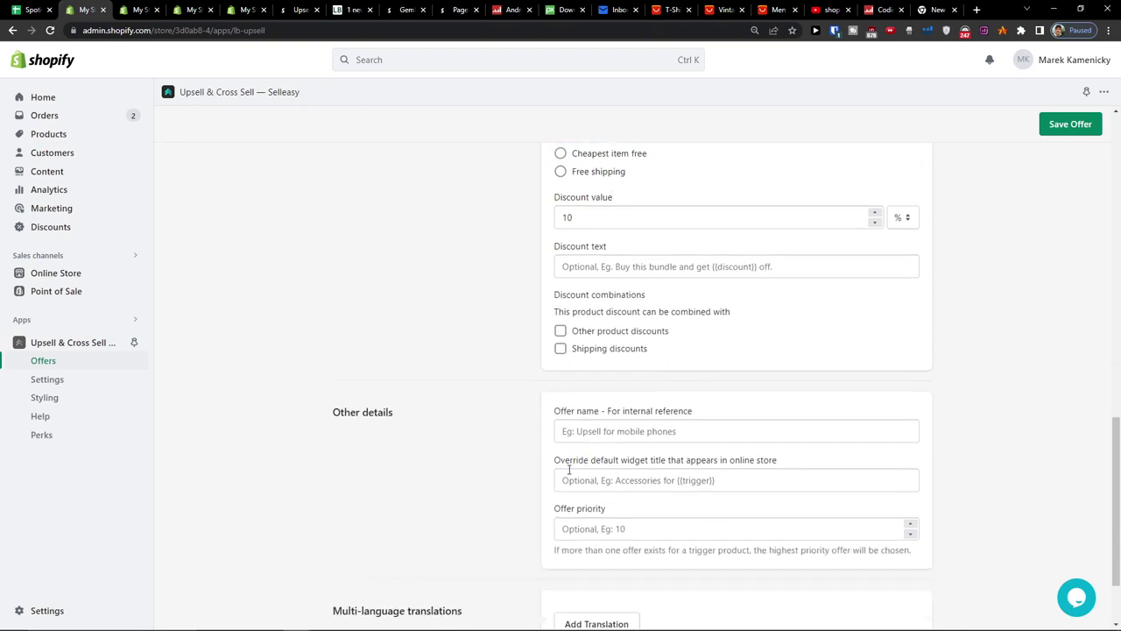
scroll(565, 470, "down", 1)
scroll(543, 466, "down", 1)
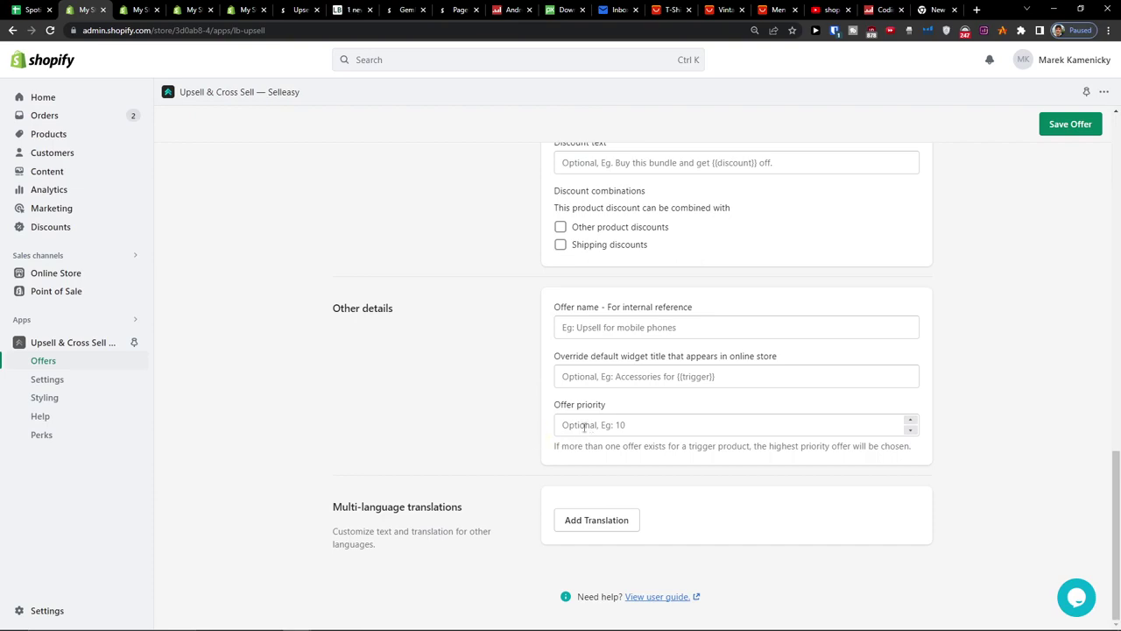
scroll(526, 517, "up", 4)
scroll(665, 420, "up", 10)
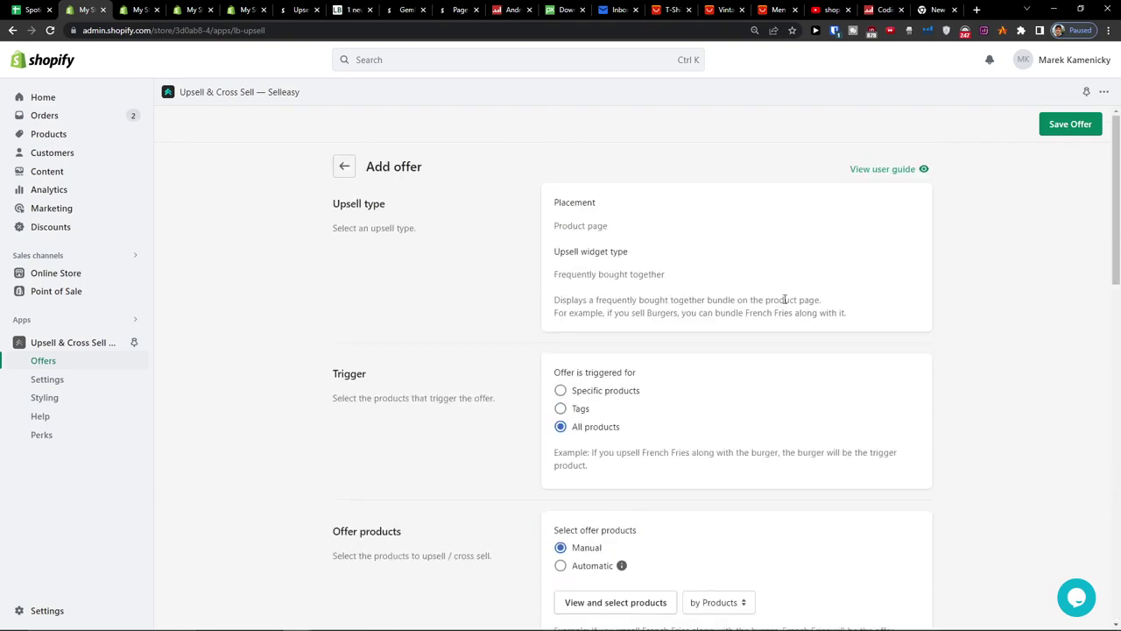
left_click(1071, 132)
Step: Name the offer 'Frequently bought together' and save it
scroll(691, 225, "down", 1)
scroll(691, 226, "down", 3)
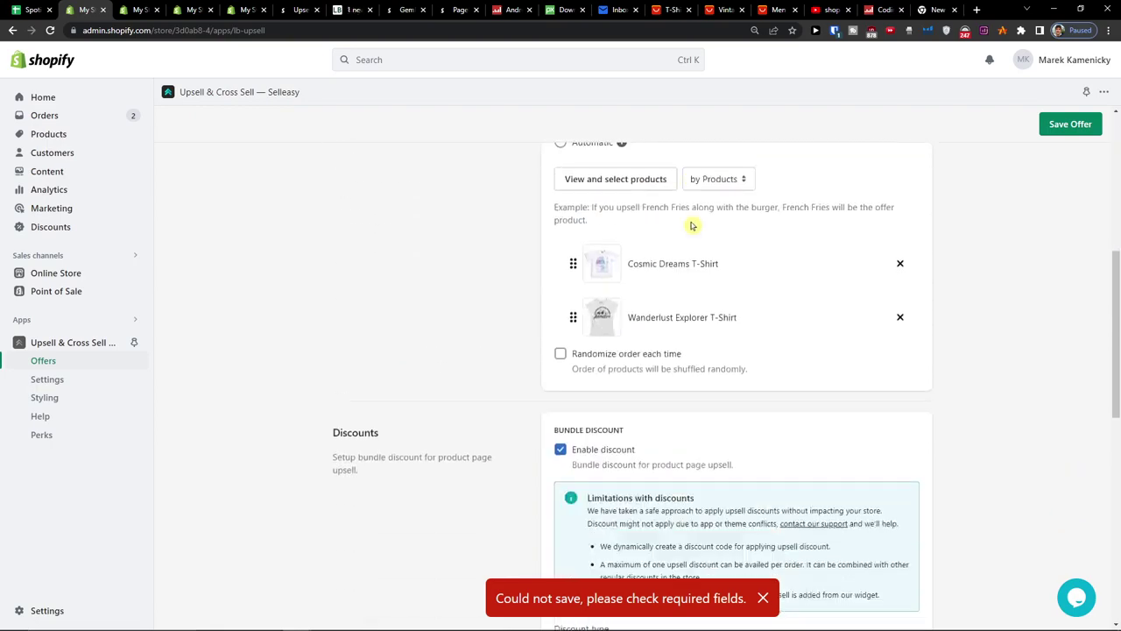
scroll(691, 225, "down", 3)
scroll(691, 226, "down", 3)
scroll(691, 225, "down", 1)
left_click(666, 309)
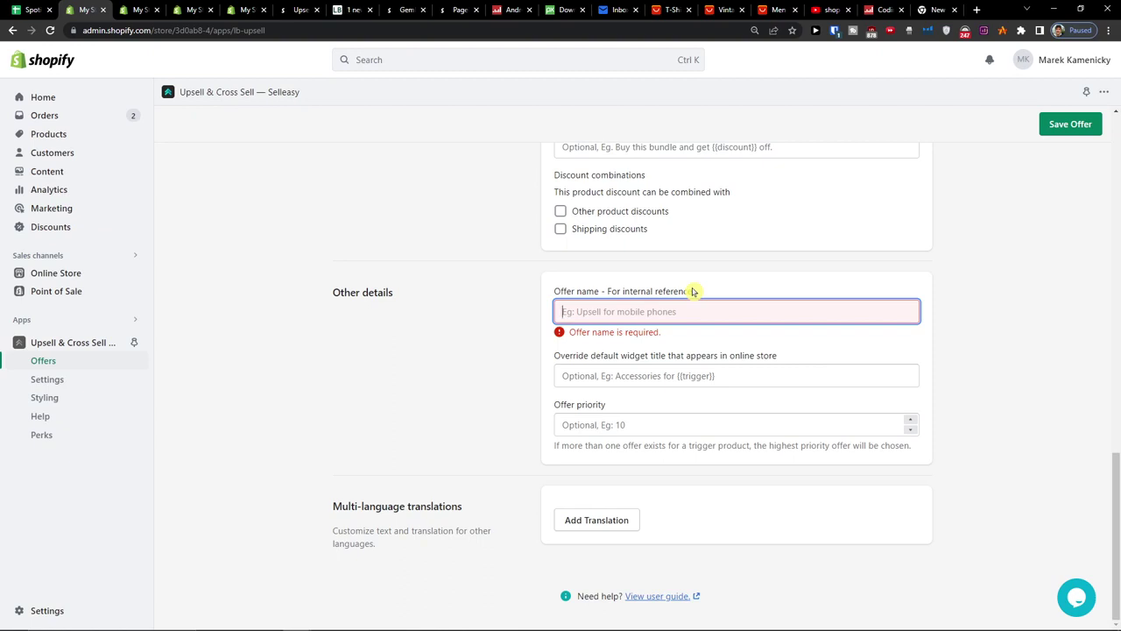
type("Frequently bought together")
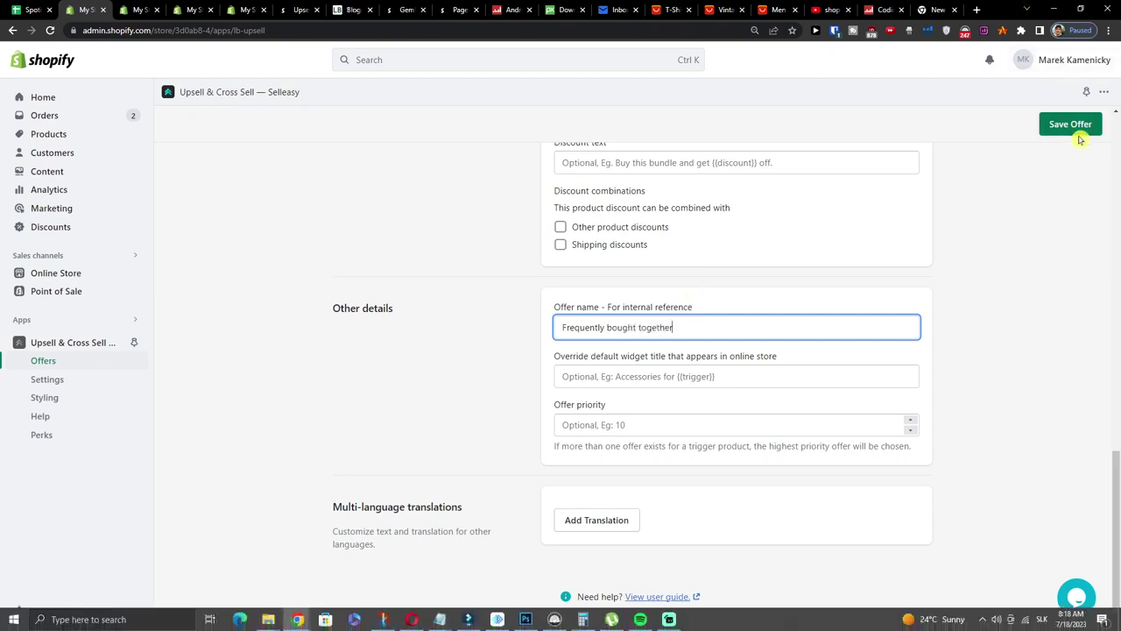
left_click(1076, 128)
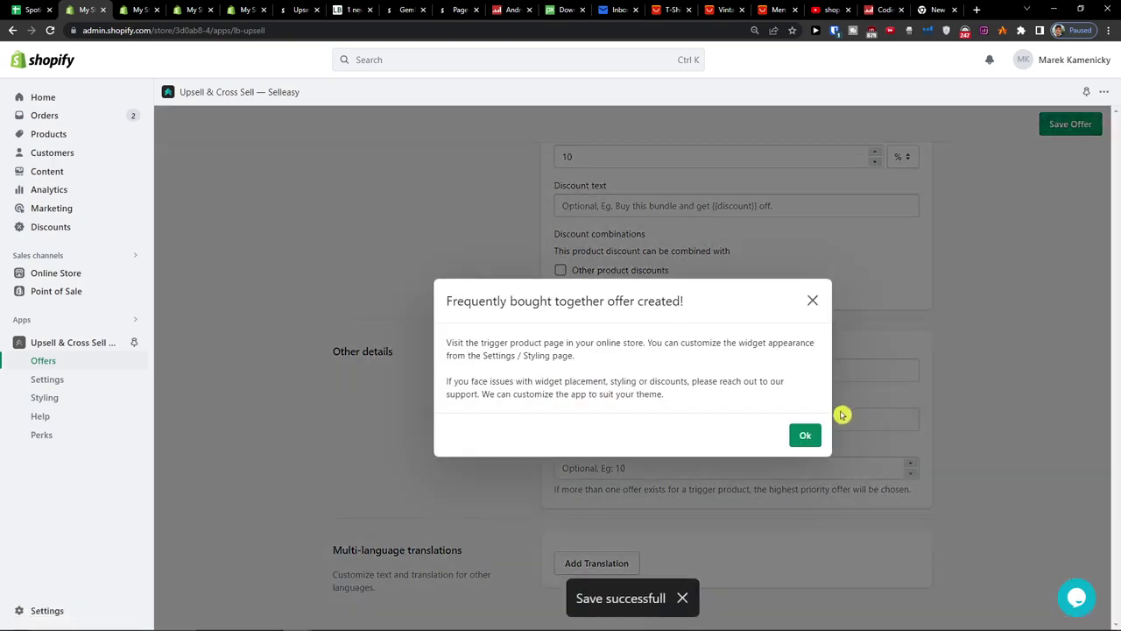
Step: Dismiss the offer-created confirmation and return to the offers list
left_click(806, 437)
scroll(806, 423, "up", 5)
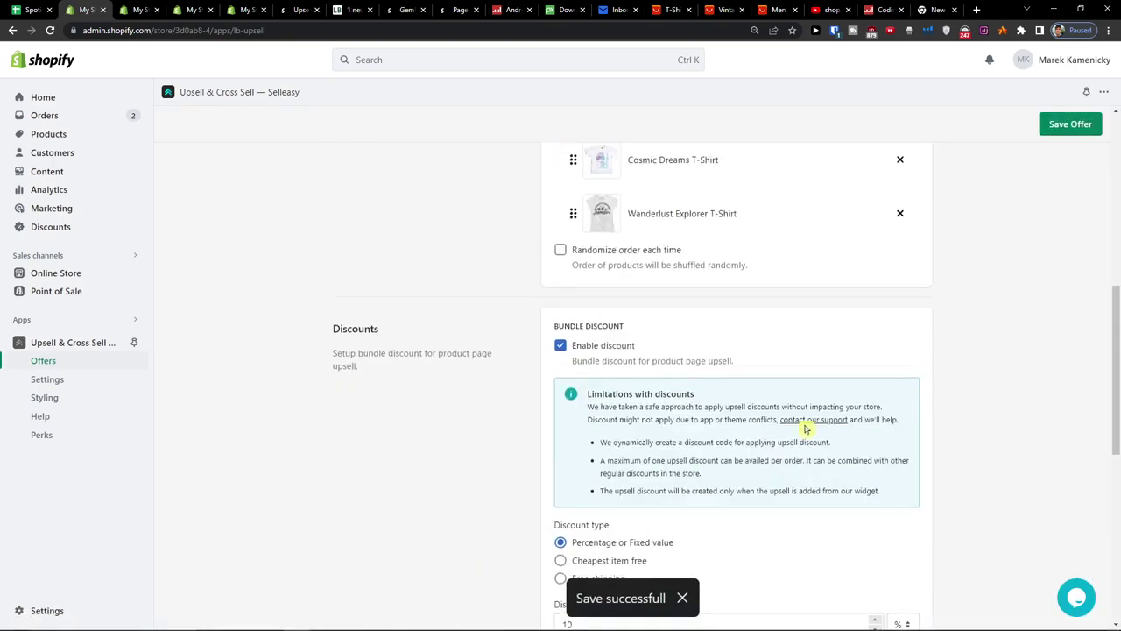
scroll(736, 399, "up", 5)
scroll(673, 374, "up", 1)
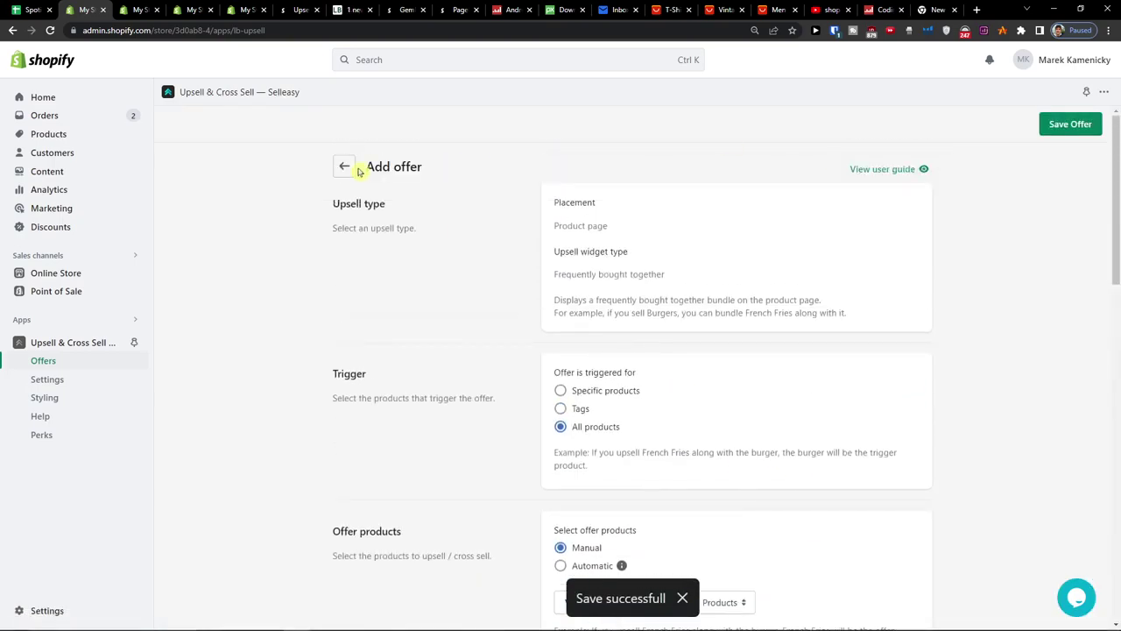
left_click(356, 169)
Step: Go back to the Offers list and open the Styling page previewing the Frequently Bought Together widget
scroll(368, 385, "down", 3)
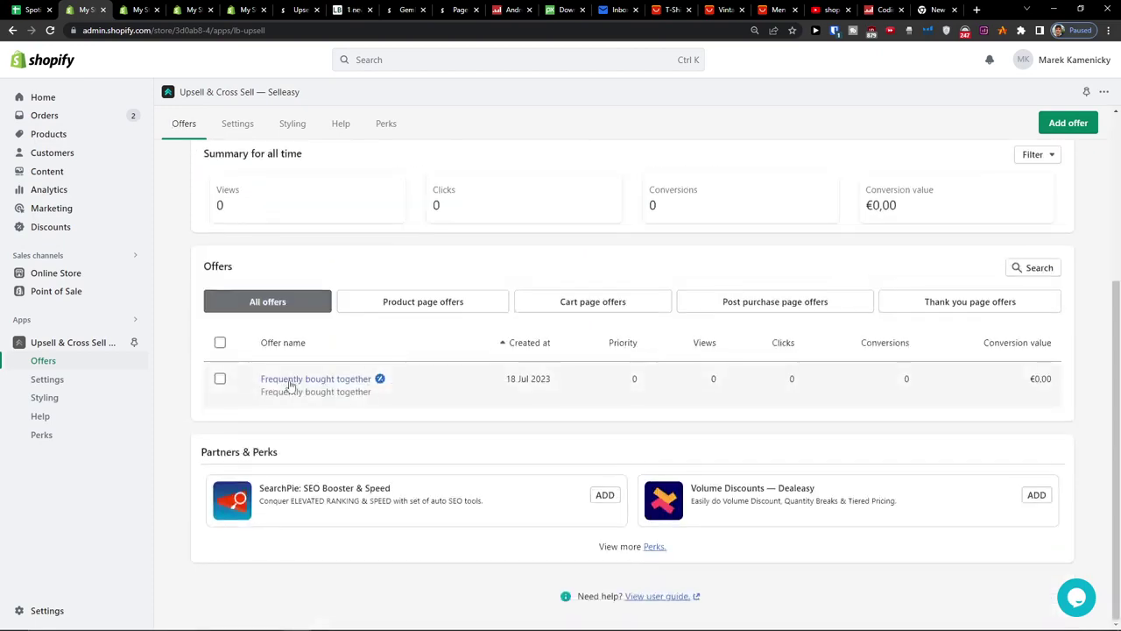
scroll(350, 383, "up", 3)
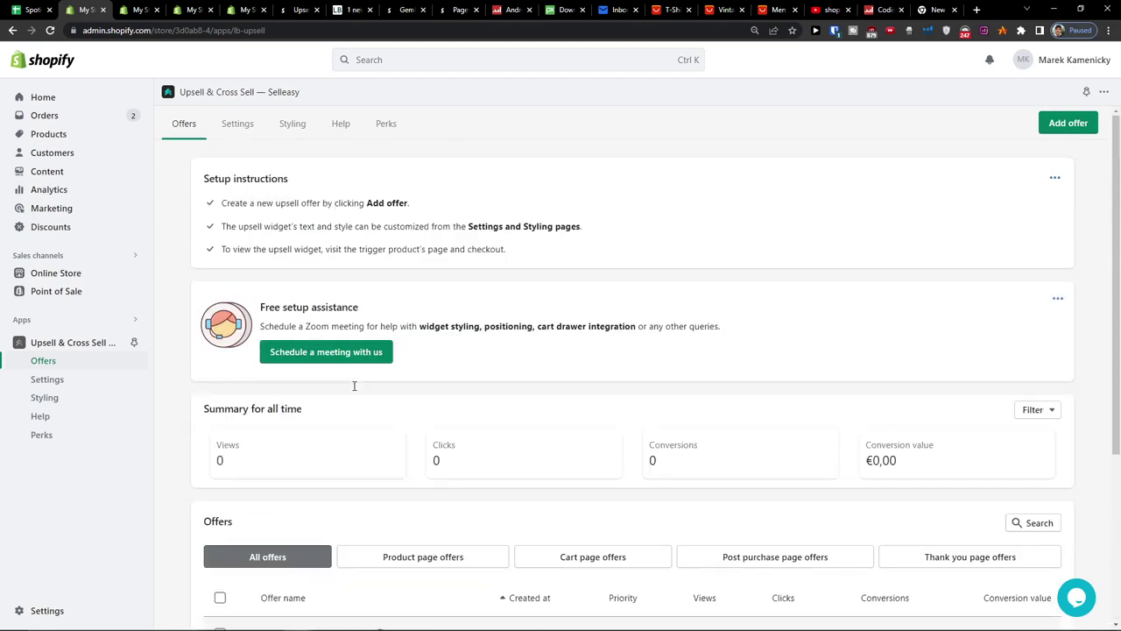
left_click(293, 122)
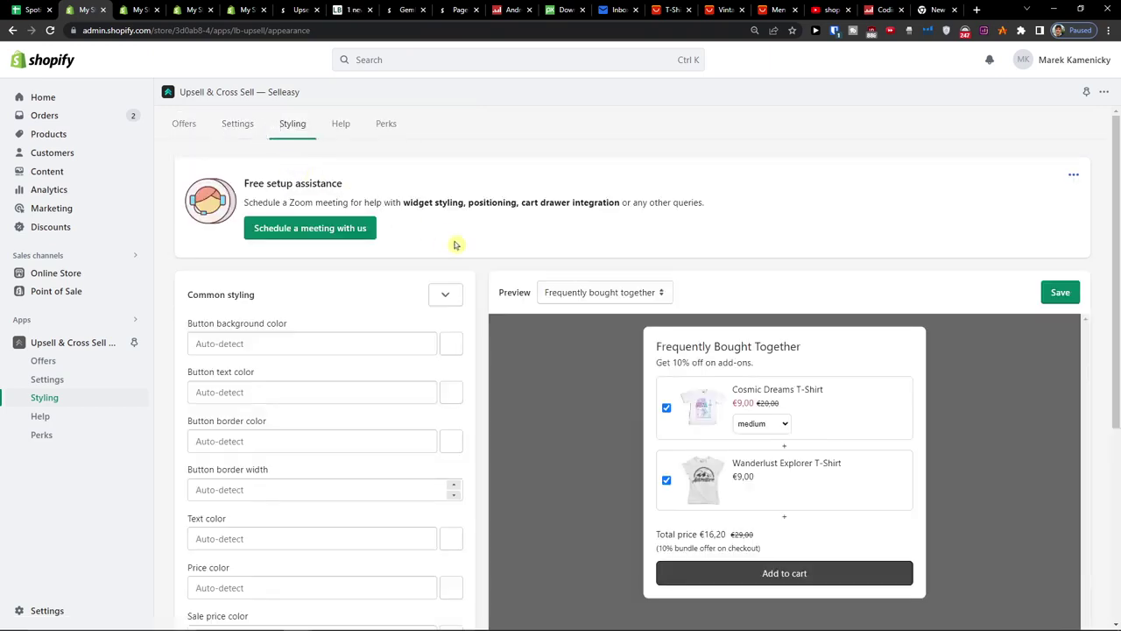
scroll(455, 244, "down", 1)
left_click(596, 219)
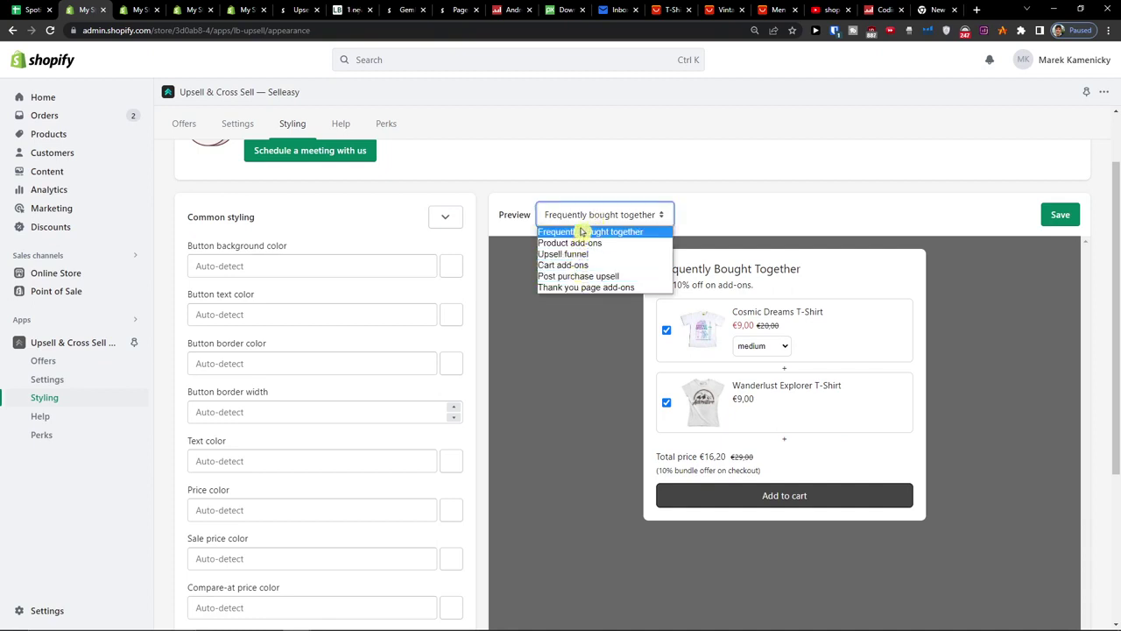
Step: Keep the Frequently Bought Together preview and expand its styling options
left_click(584, 232)
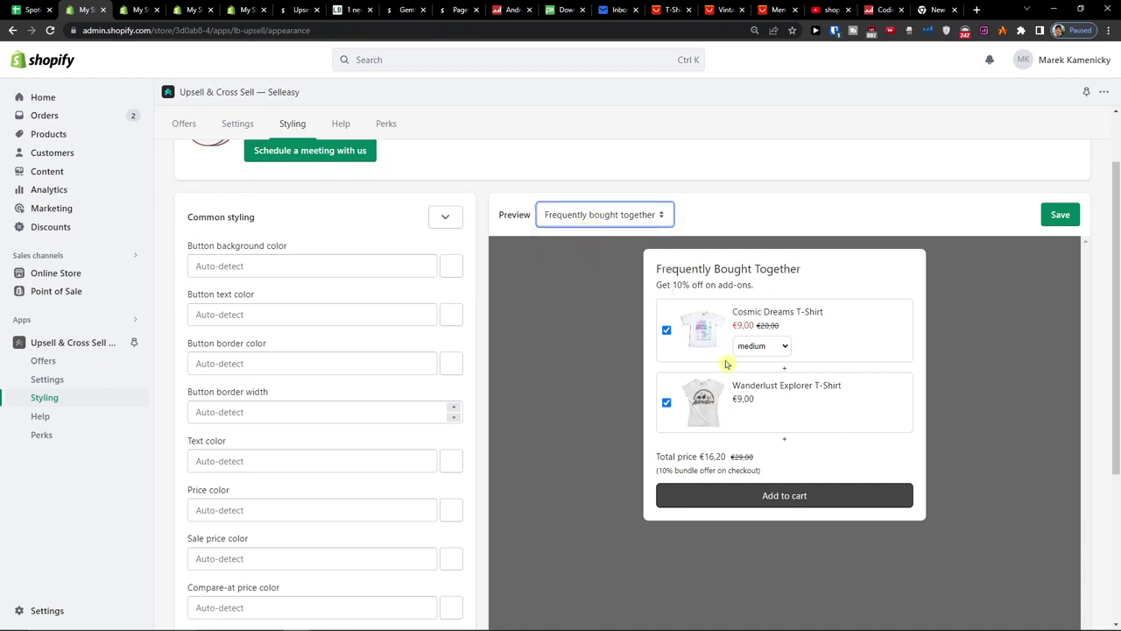
scroll(727, 438, "down", 1)
scroll(349, 274, "up", 1)
scroll(305, 260, "down", 1)
scroll(303, 259, "down", 2)
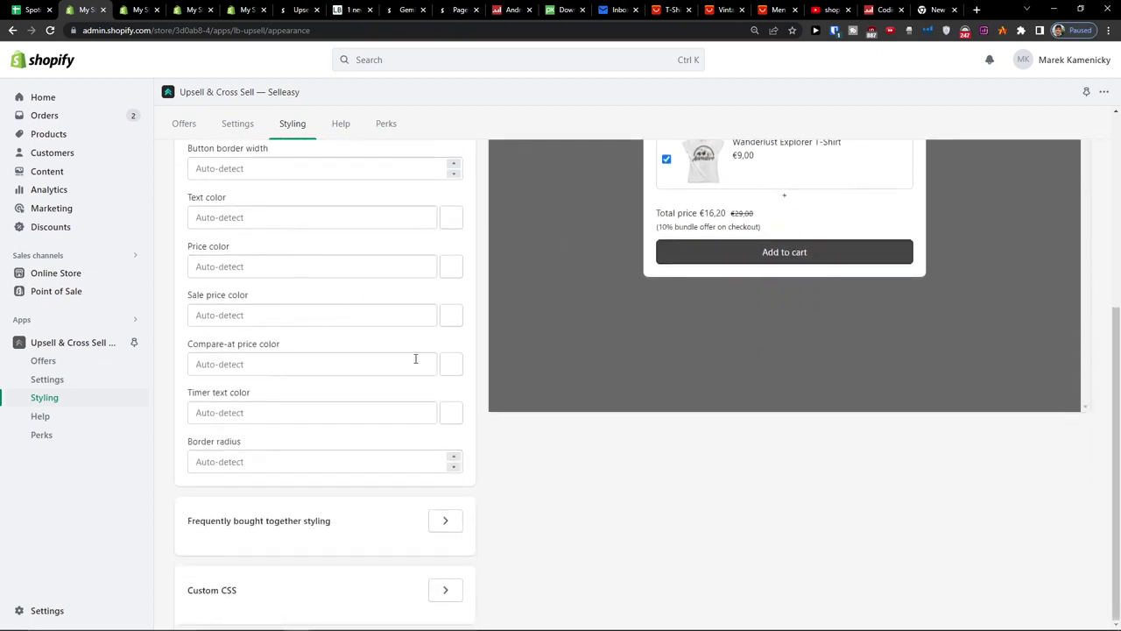
left_click(448, 523)
scroll(448, 520, "up", 1)
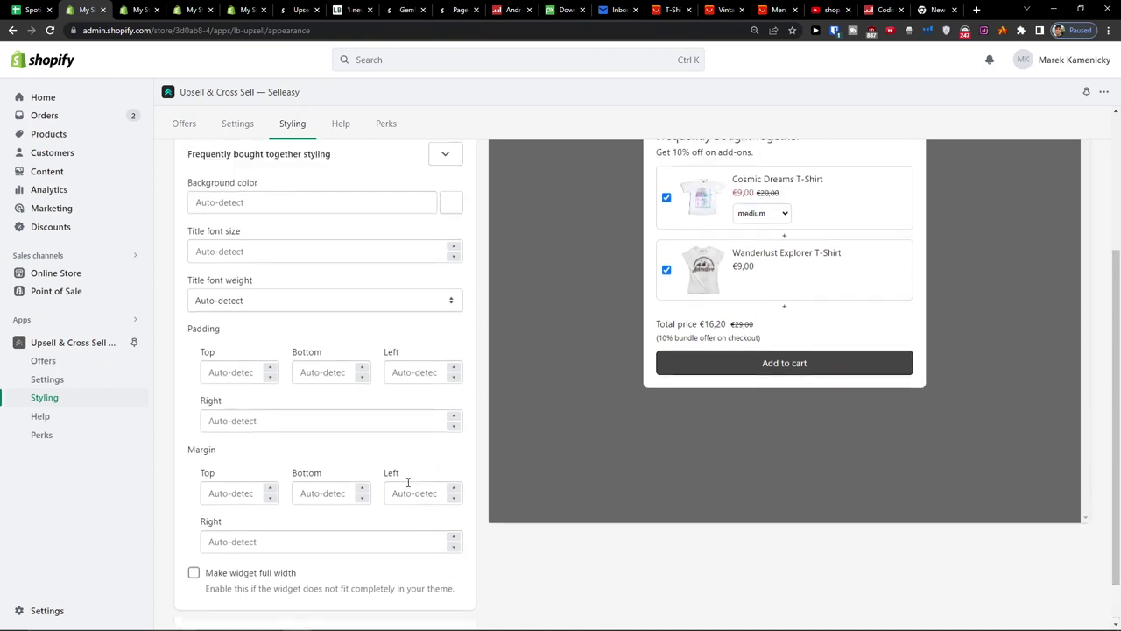
scroll(420, 500, "up", 2)
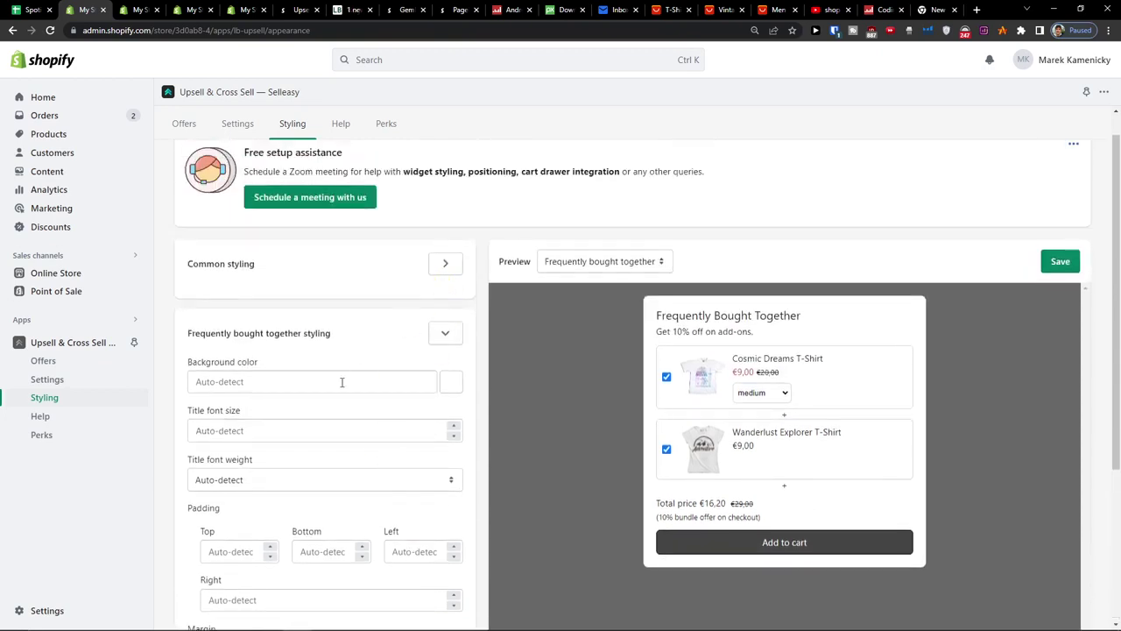
scroll(314, 396, "down", 1)
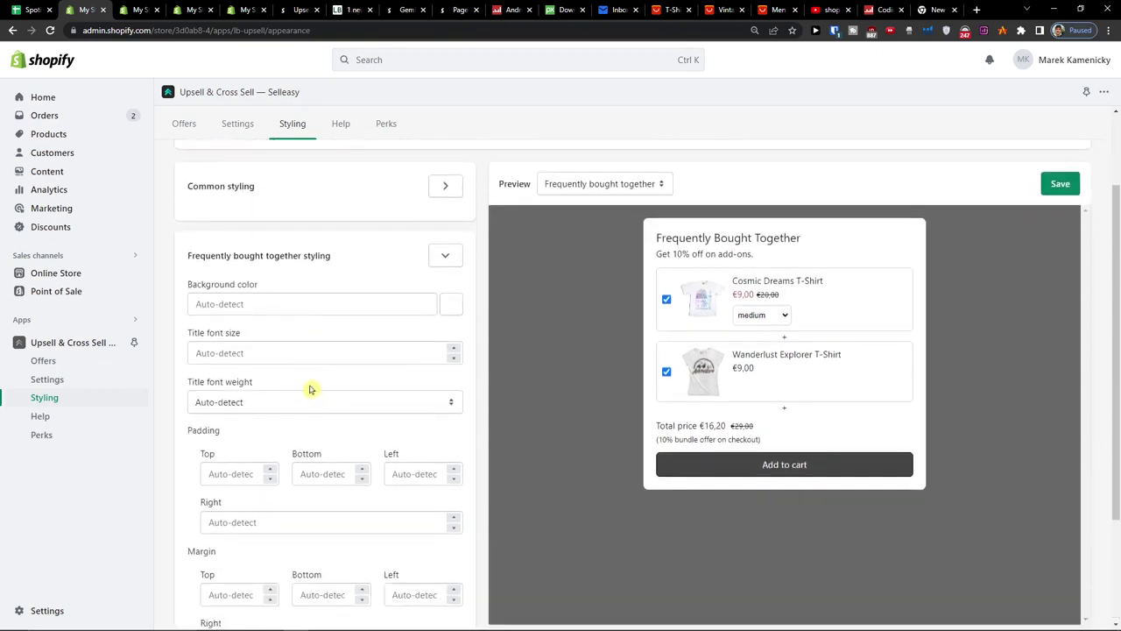
scroll(315, 395, "down", 1)
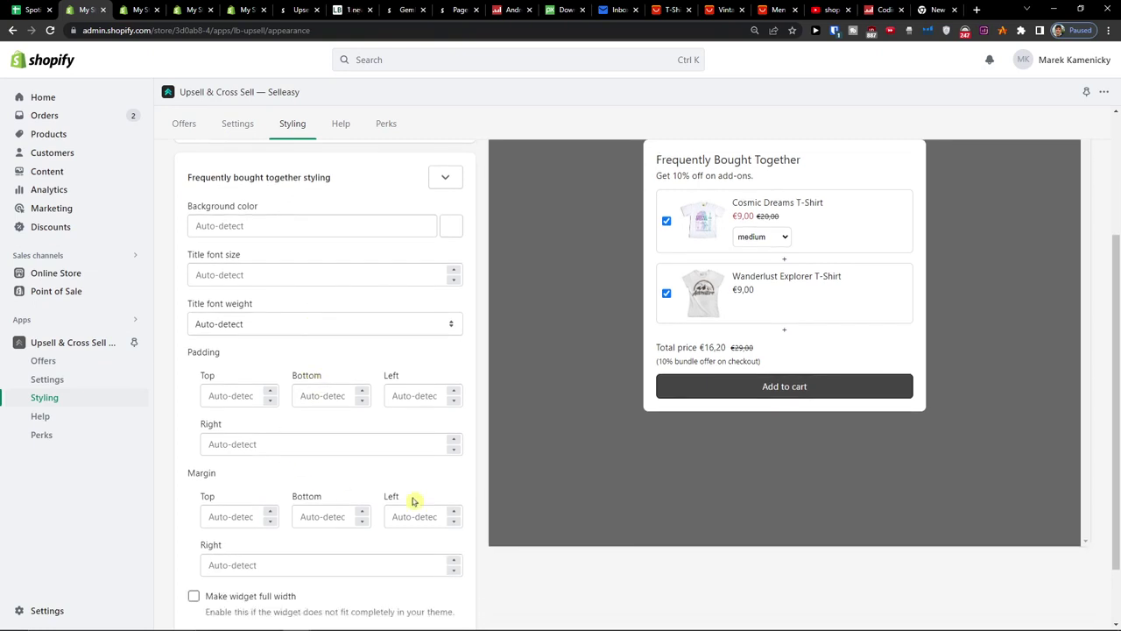
scroll(416, 495, "up", 1)
Step: Expand the Common styling section to show its auto-detect button and text colour settings
left_click(444, 186)
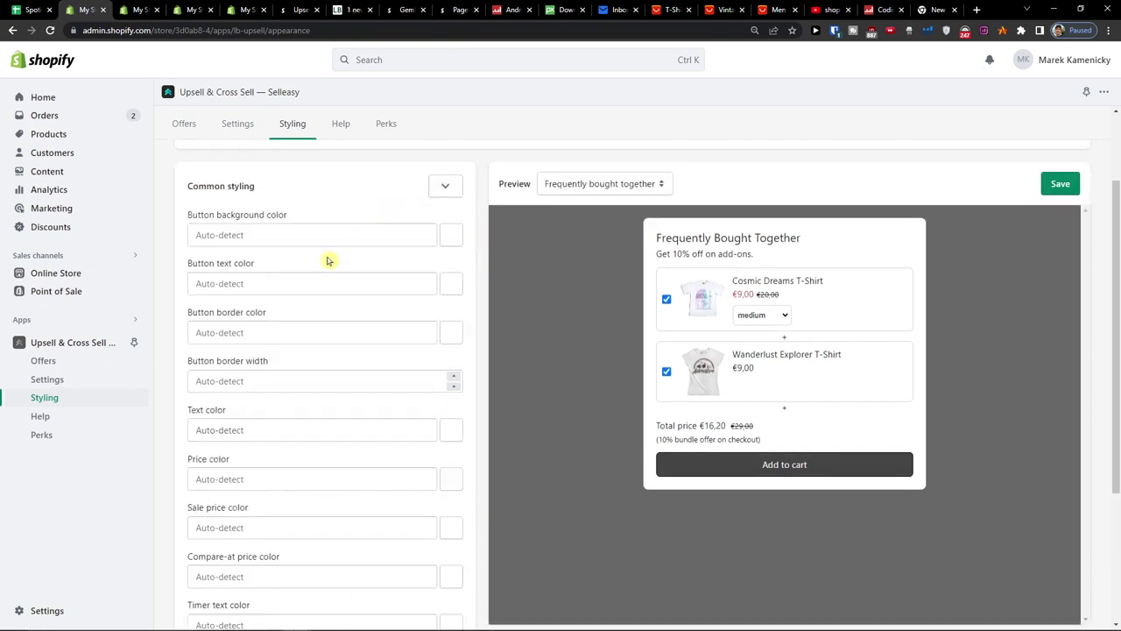
scroll(321, 270, "down", 1)
scroll(324, 268, "up", 1)
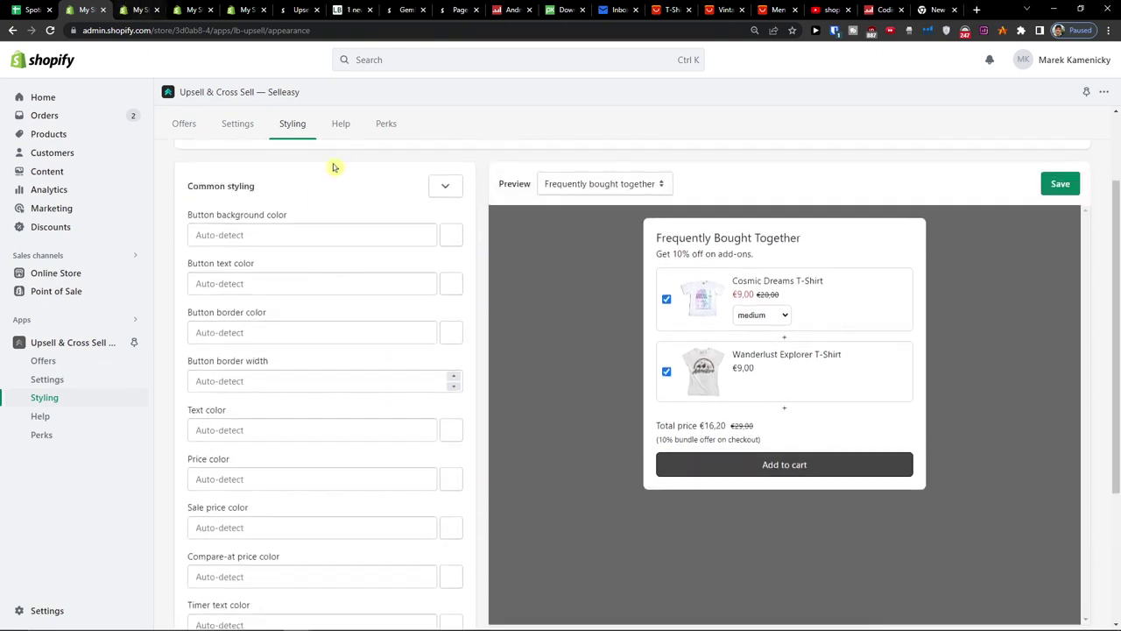
scroll(332, 166, "up", 1)
scroll(341, 171, "up", 1)
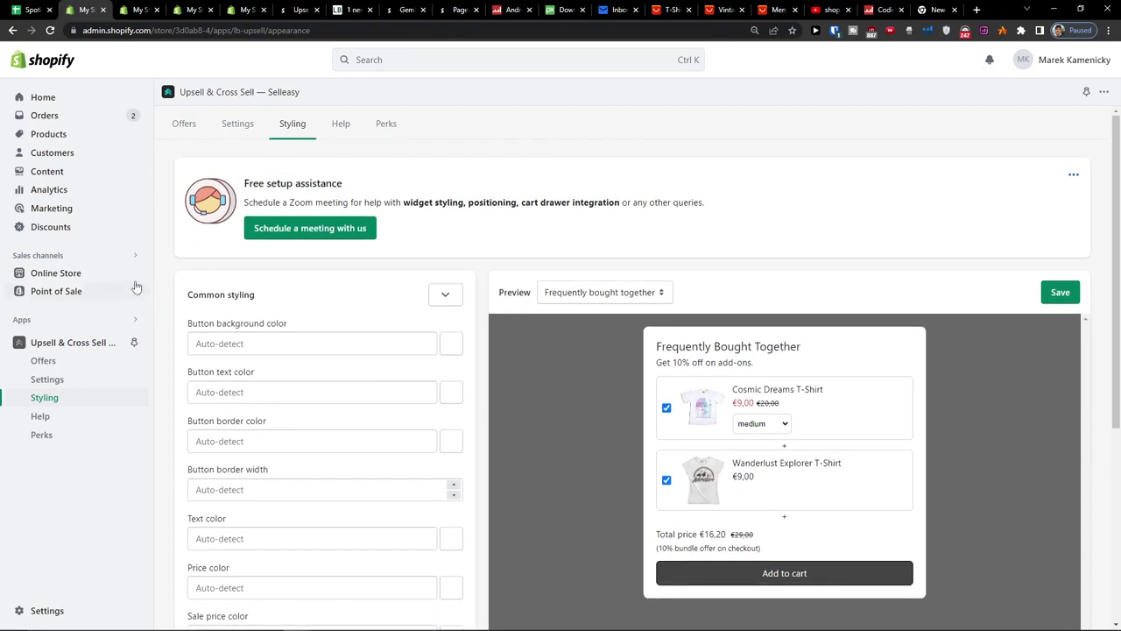
scroll(458, 412, "down", 2)
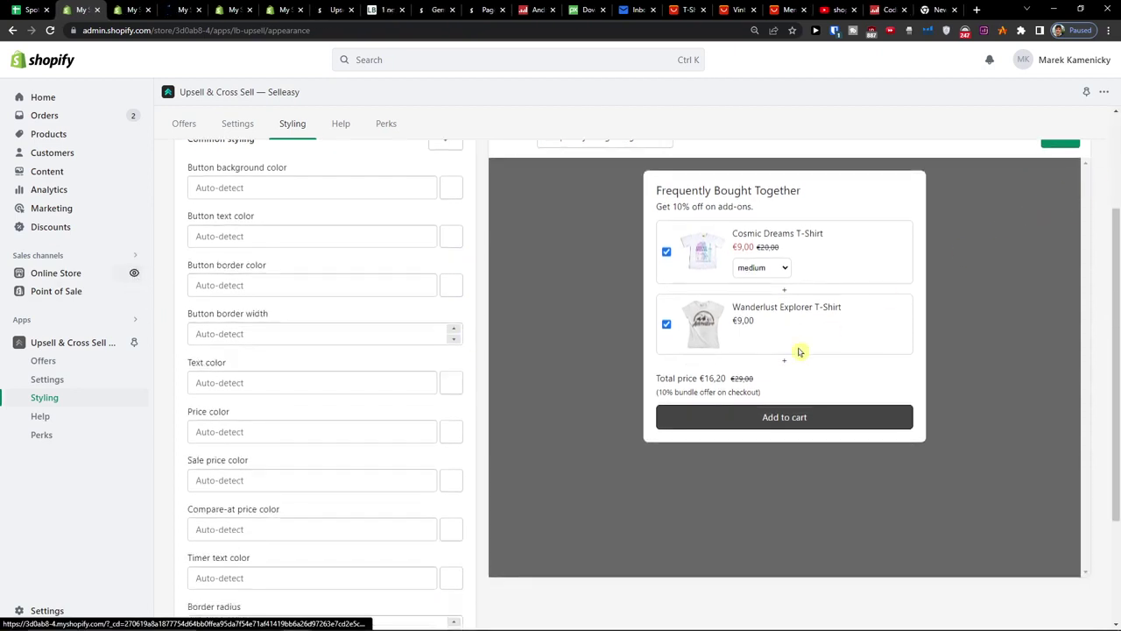
Step: On the storefront, open the Cosmic Dreams T-Shirt product page from the Catalog
left_click(183, 9)
left_click(528, 122)
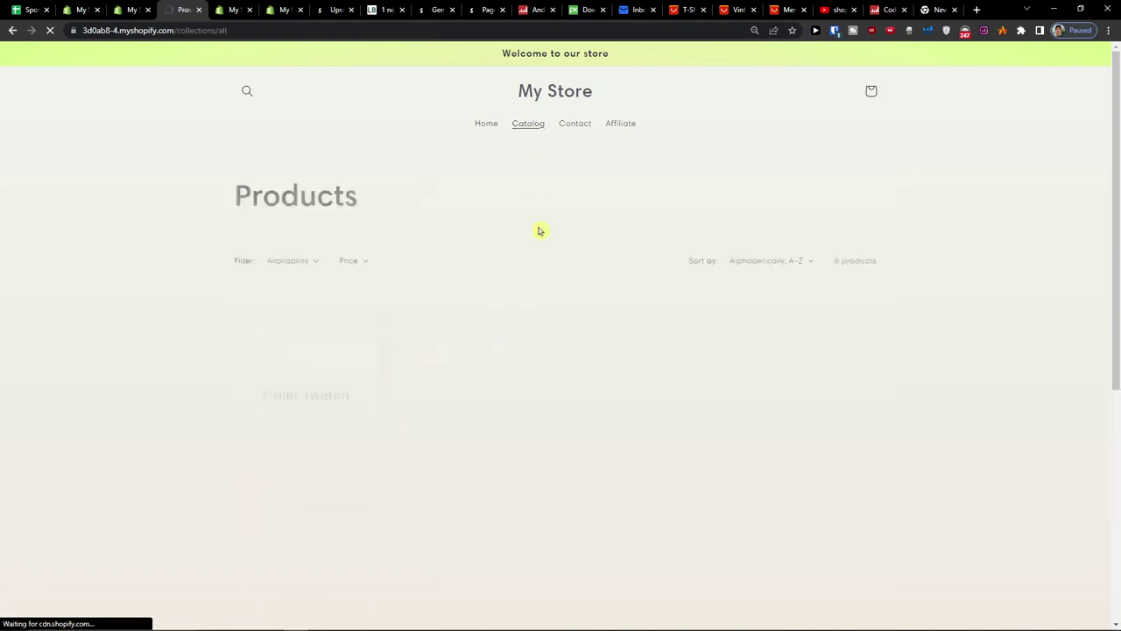
left_click(508, 300)
scroll(567, 354, "down", 3)
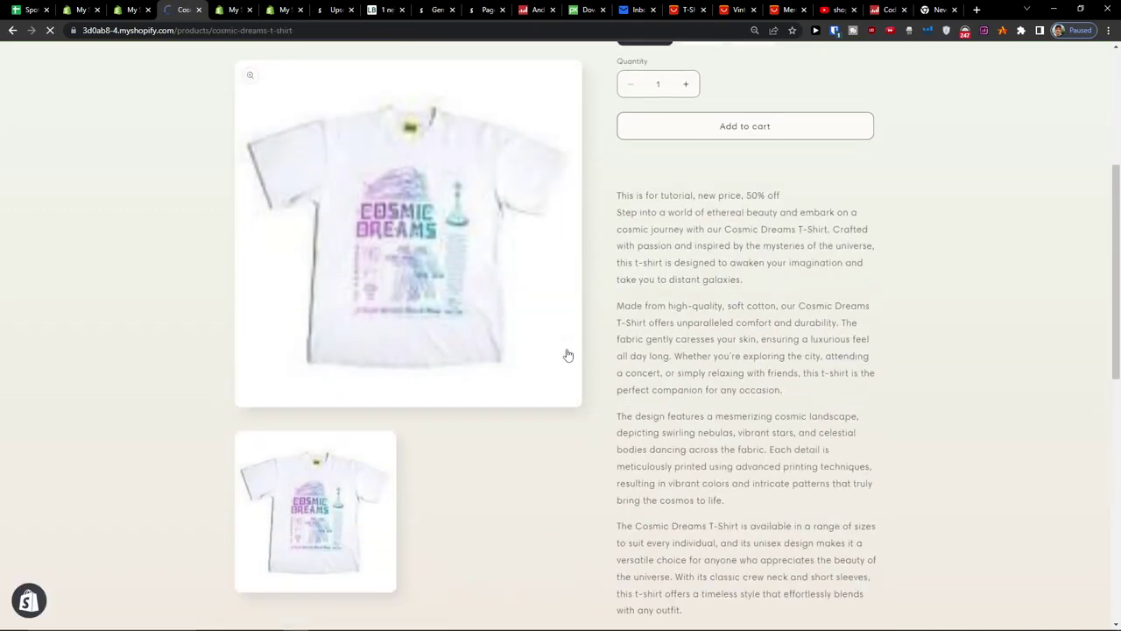
scroll(578, 357, "down", 5)
scroll(593, 360, "up", 3)
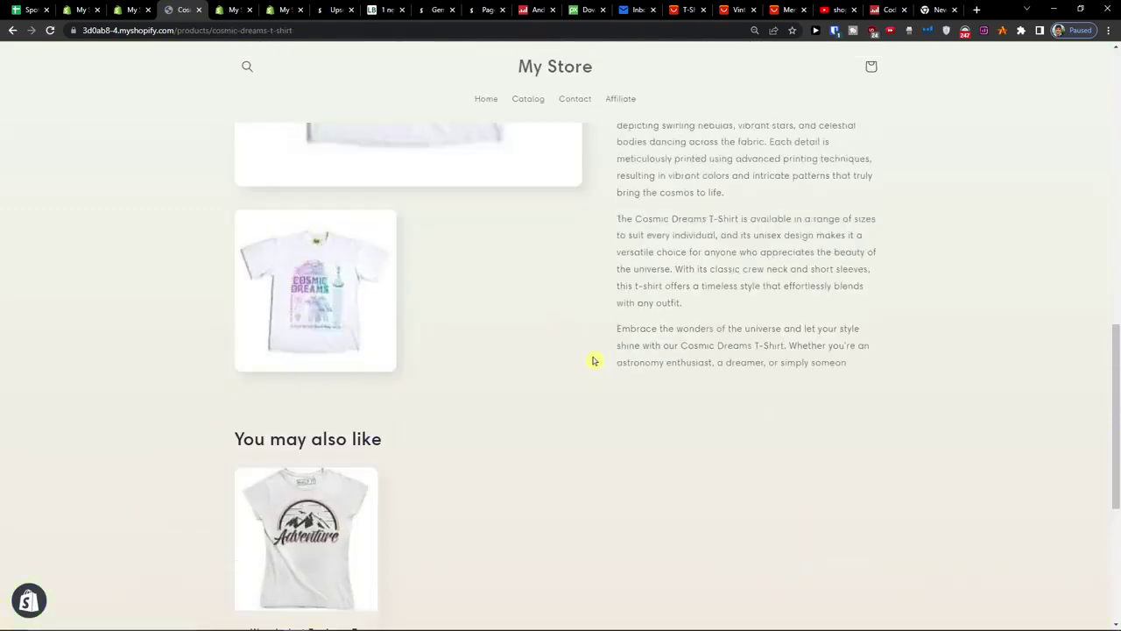
scroll(594, 360, "up", 2)
scroll(593, 363, "up", 3)
Step: Add the medium Cosmic Dreams T-Shirt to the cart, view the cart, and return to Selleasy styling
left_click(729, 274)
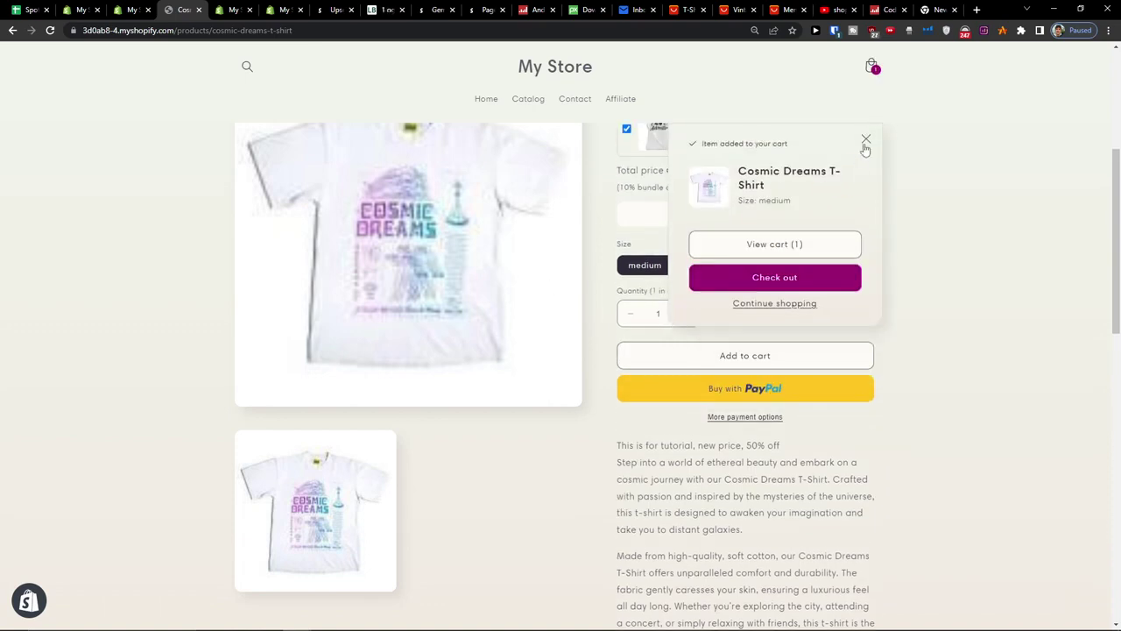
left_click(798, 238)
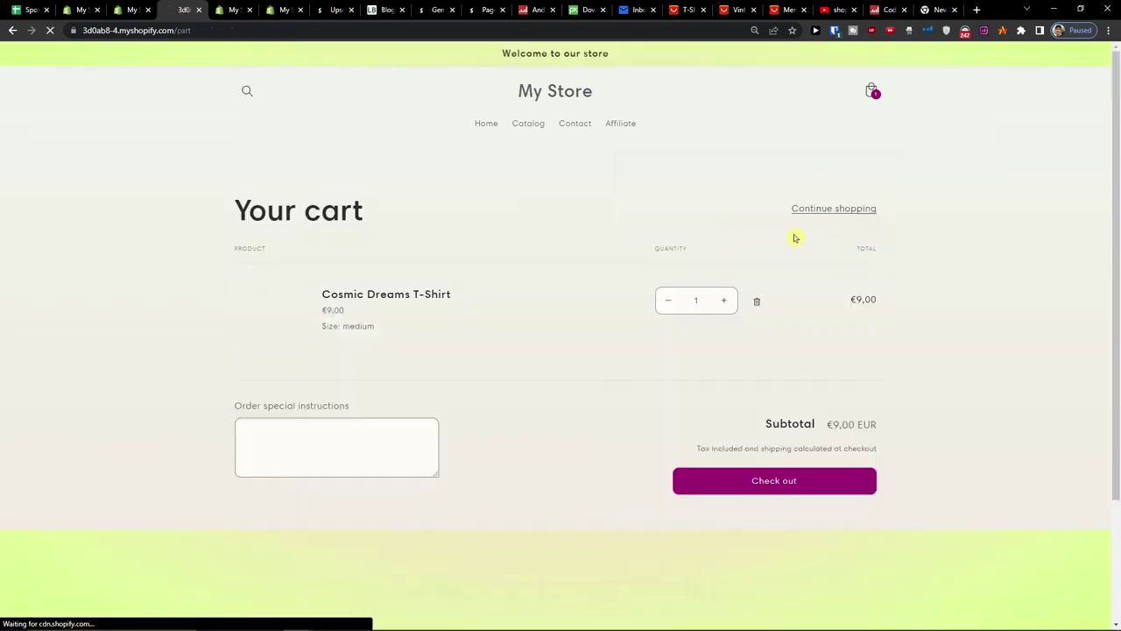
left_click(134, 9)
left_click(83, 9)
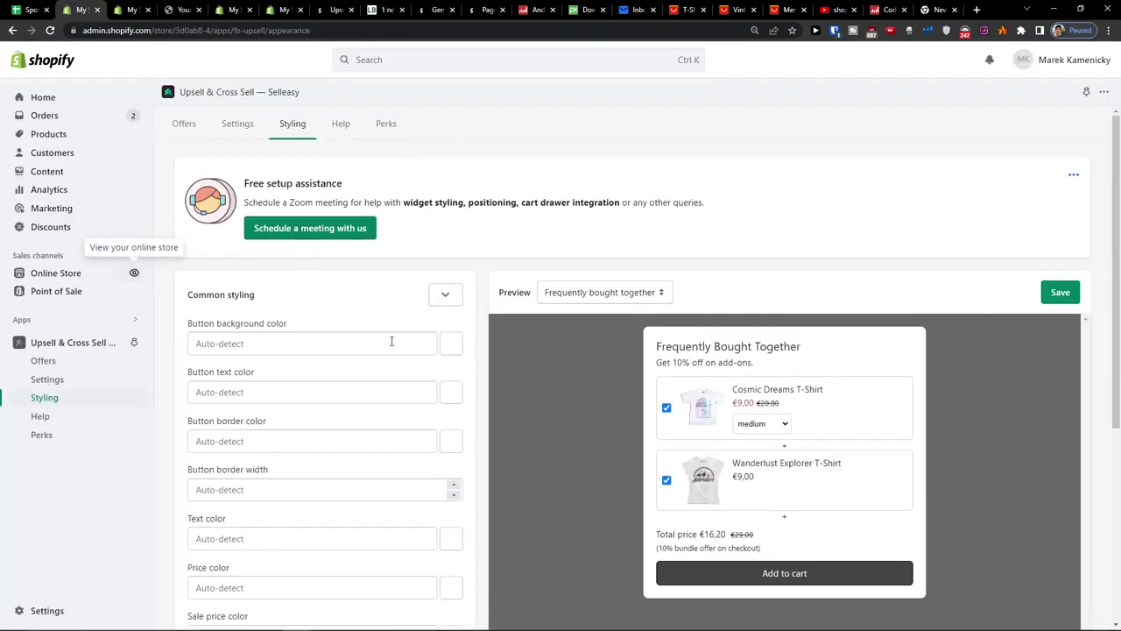
Step: Try a green Button background colour in the colour picker, then close it
left_click(356, 342)
left_click(449, 353)
left_click(446, 348)
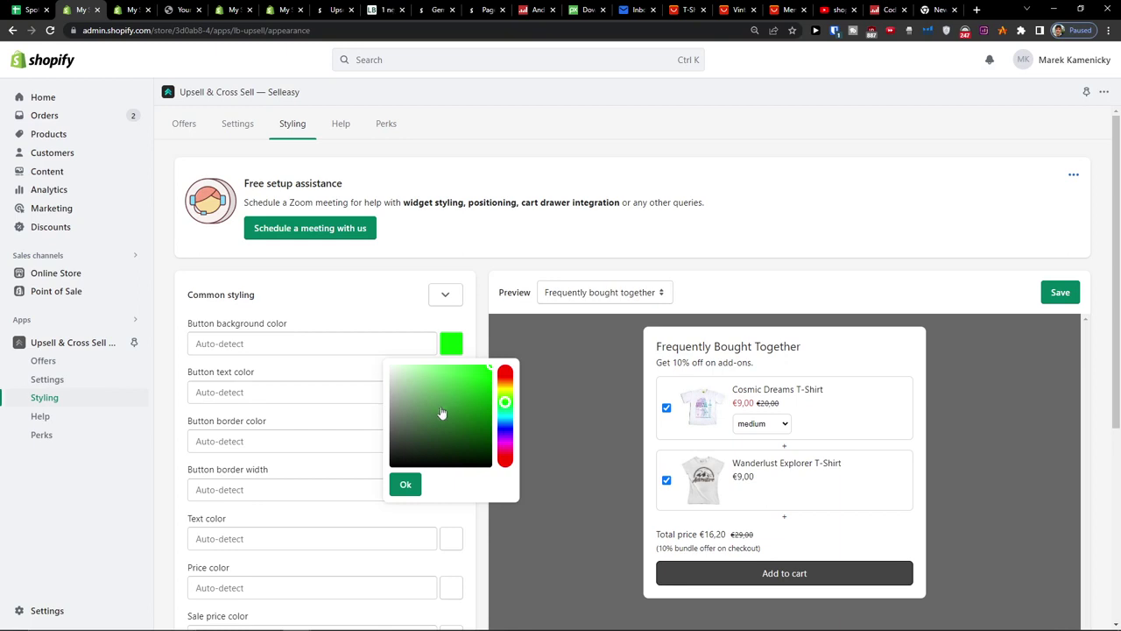
left_click(388, 333)
Step: Expand Frequently bought together styling and reset its background colour to Auto-detect
scroll(404, 338, "down", 3)
scroll(406, 338, "down", 1)
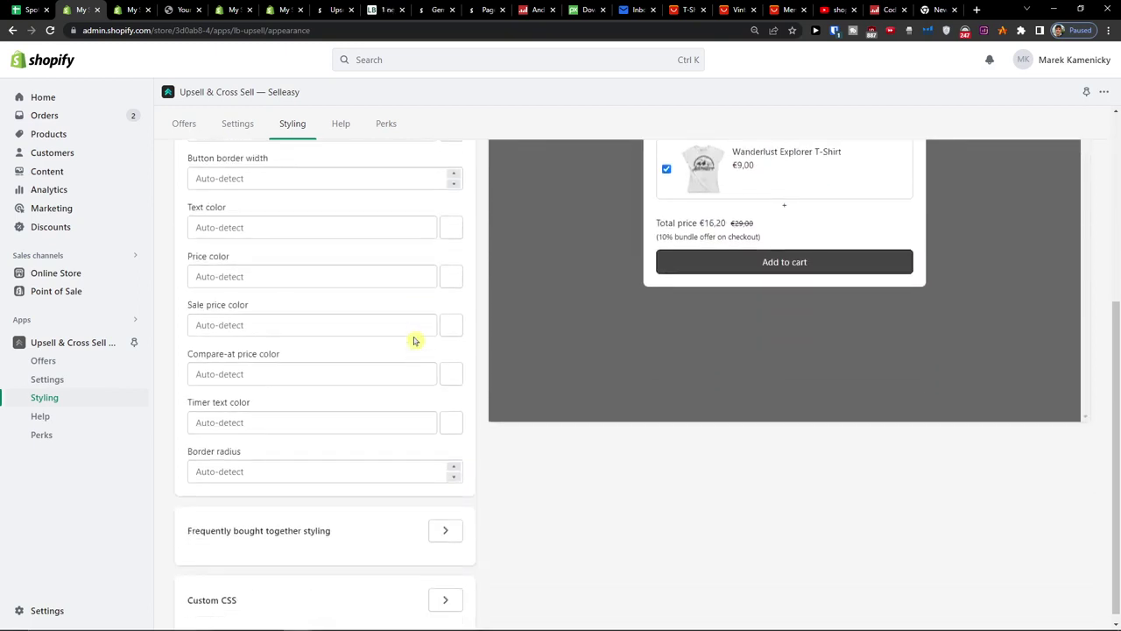
left_click(443, 522)
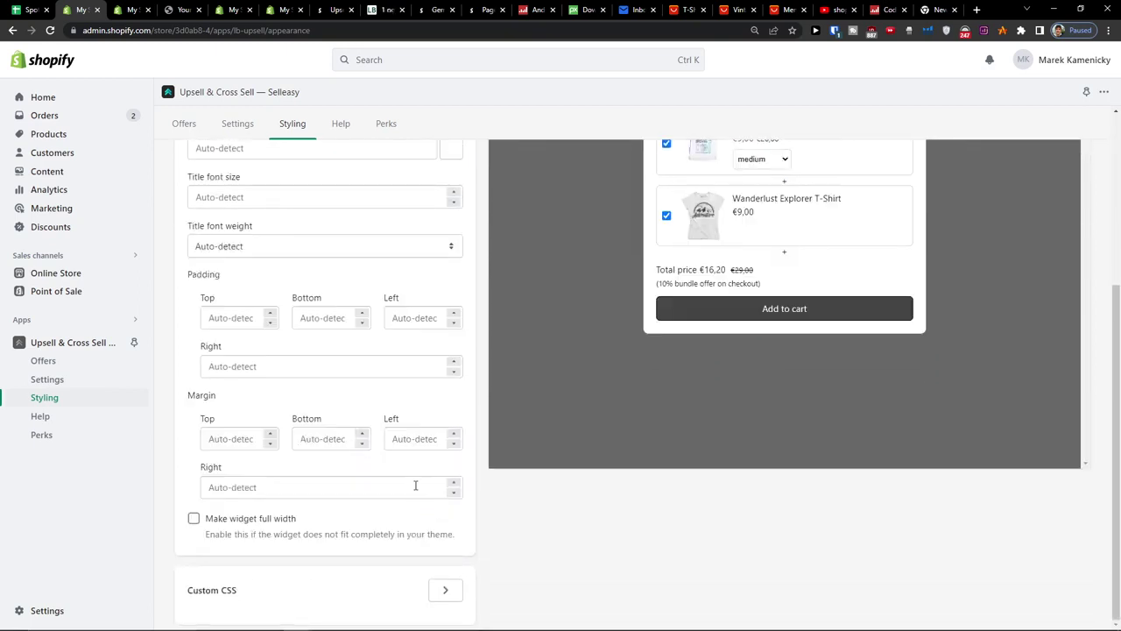
left_click(400, 303)
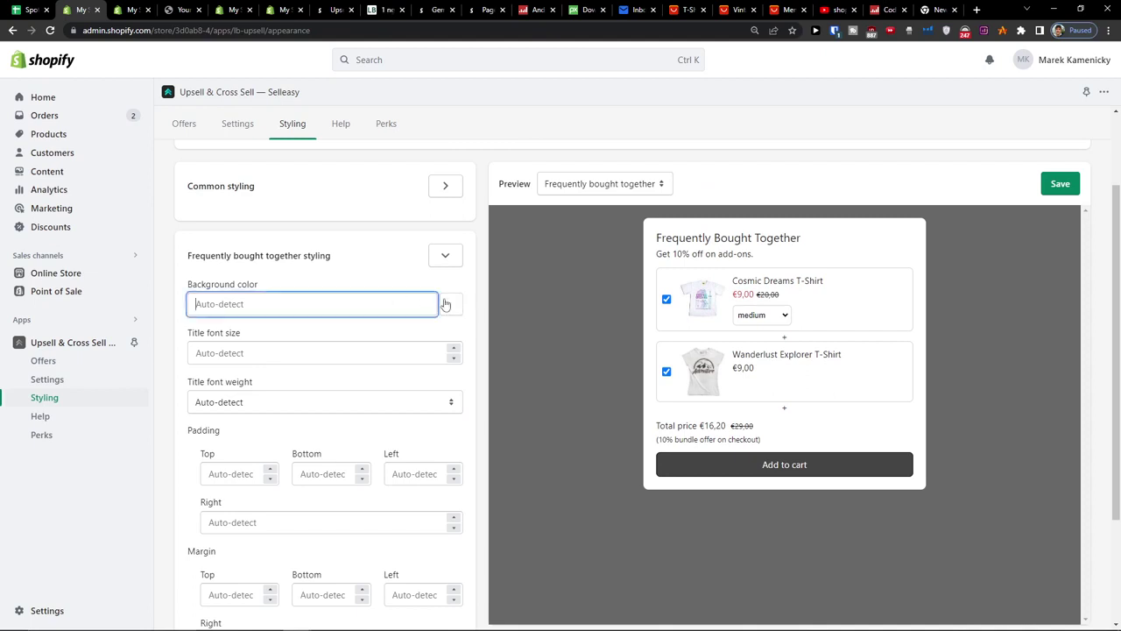
left_click(312, 306)
type("#")
left_click_drag(307, 303, 83, 294)
key("BackSpace")
Step: Adjust the title font size, keep title font weight on Auto-detect, and save the styling
left_click(454, 348)
double_click(454, 347)
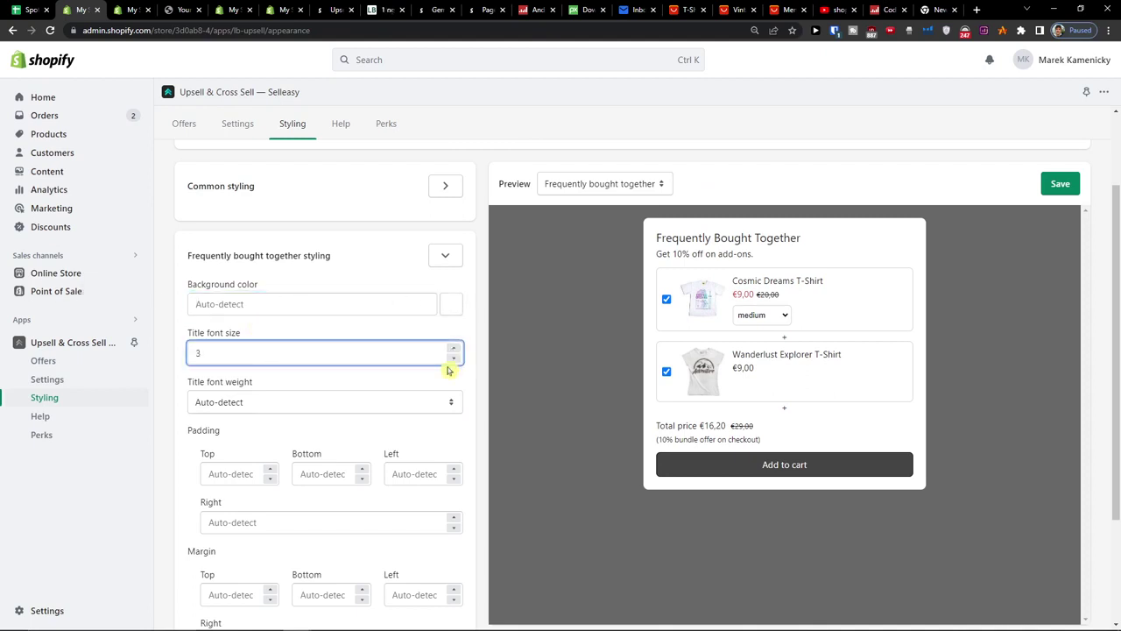
left_click(359, 408)
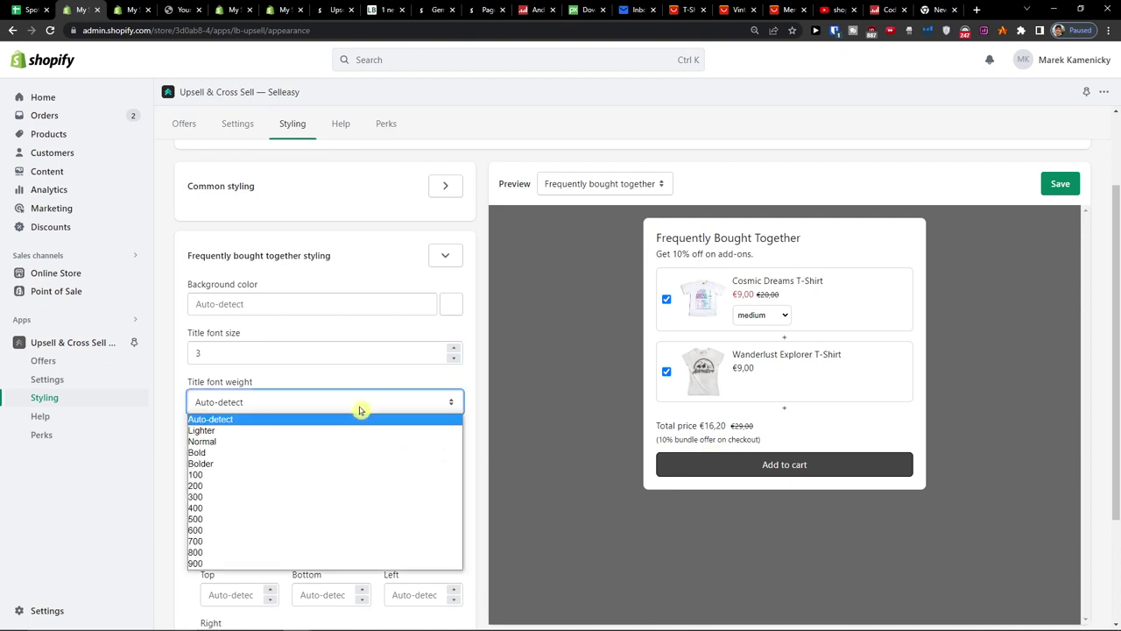
left_click(346, 401)
scroll(269, 446, "down", 1)
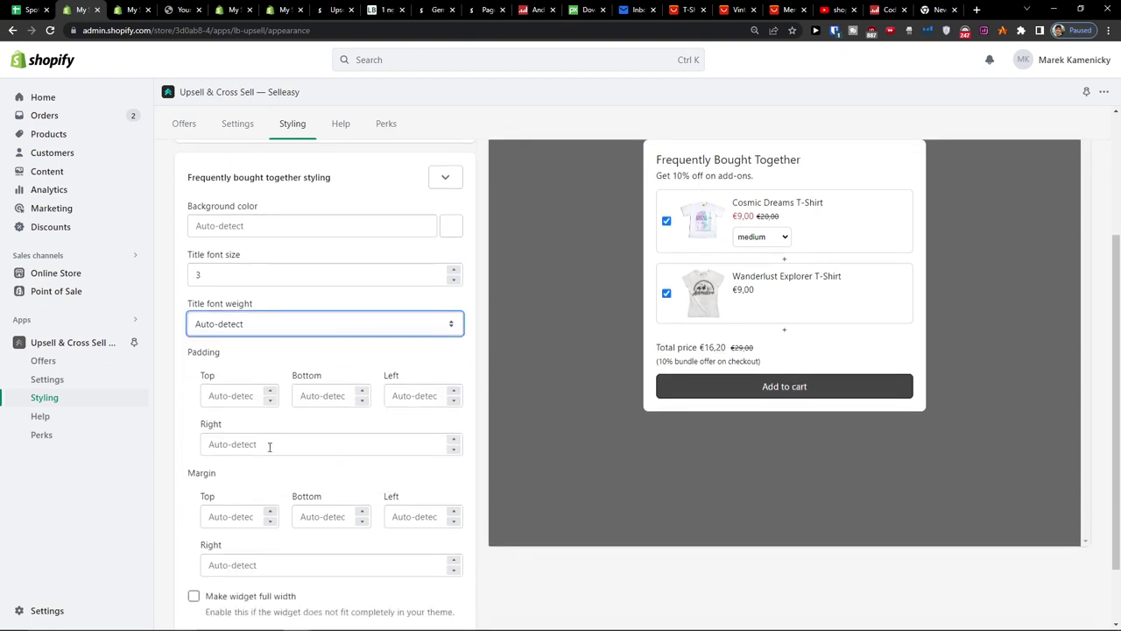
scroll(269, 446, "up", 1)
left_click(1067, 186)
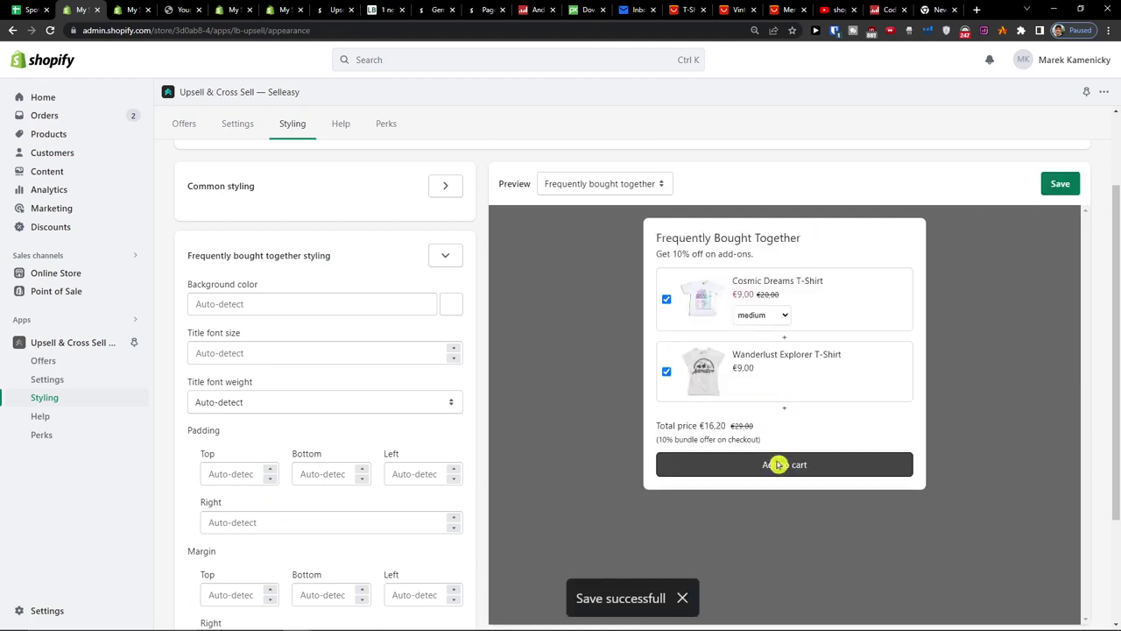
scroll(776, 465, "up", 2)
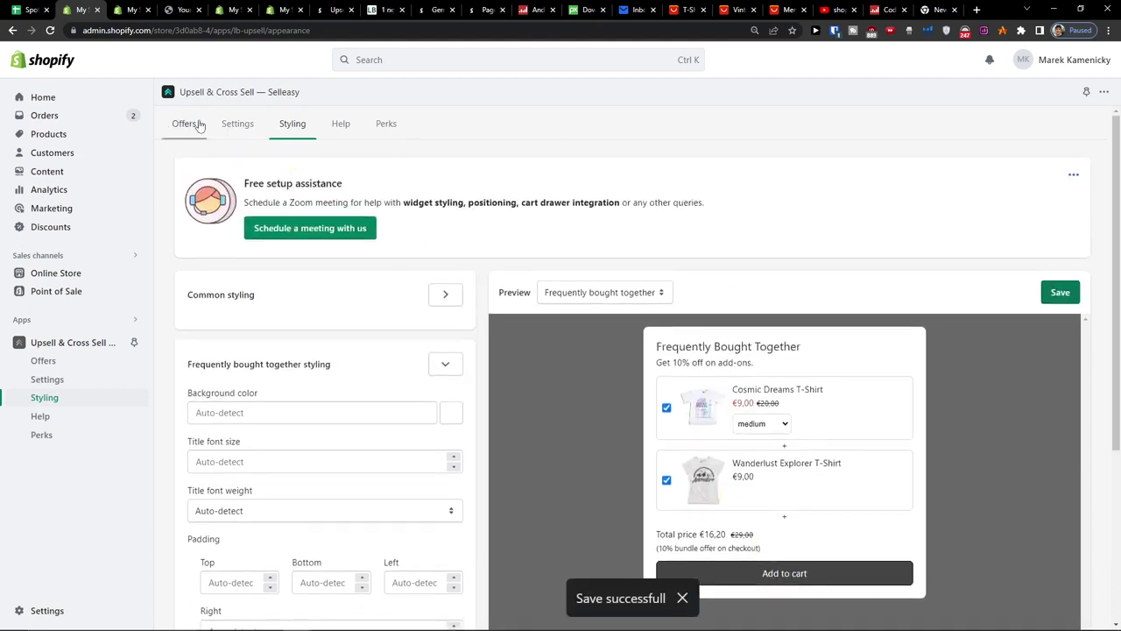
Step: Turn on the Upsell Funnel cart page widget in Settings and open its Edit widget page
left_click(225, 123)
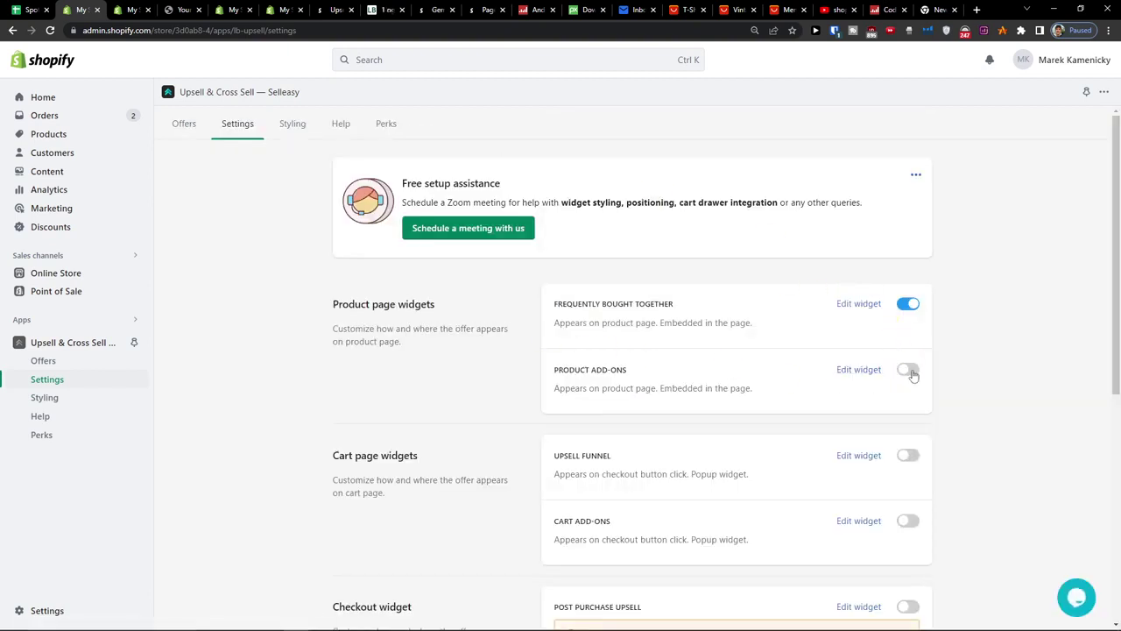
scroll(912, 375, "down", 1)
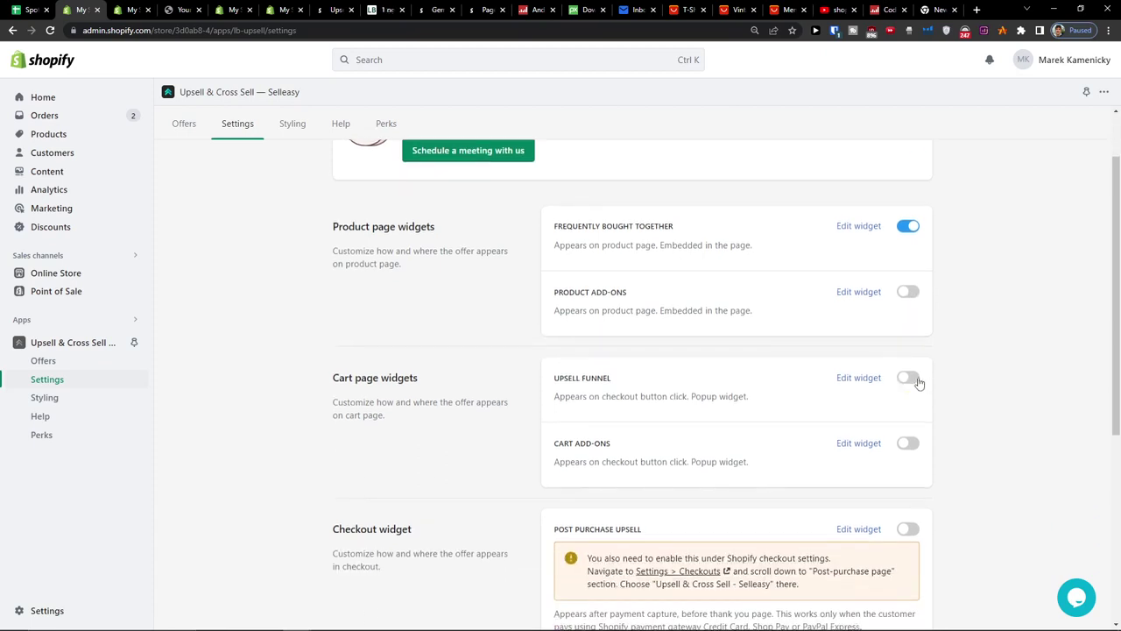
left_click(911, 380)
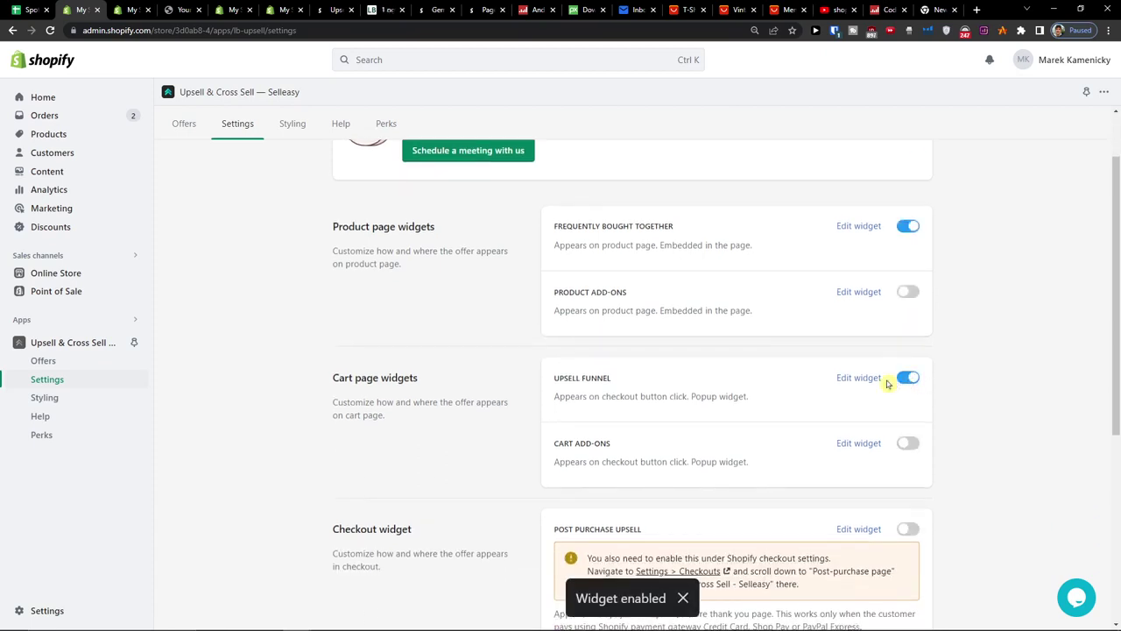
left_click(859, 378)
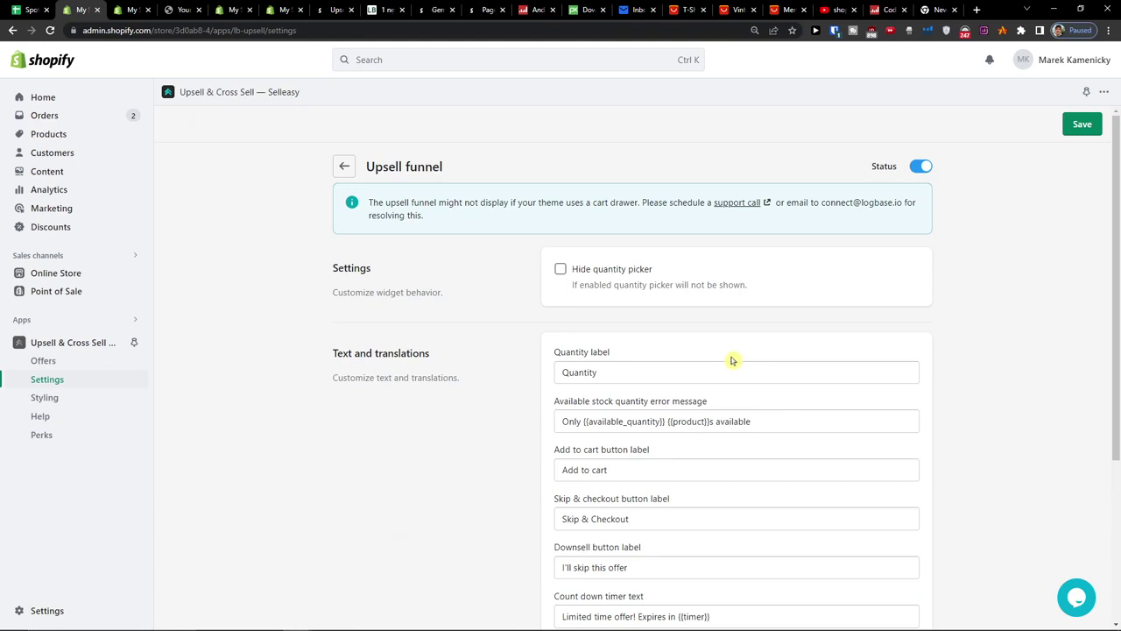
Step: Save the Upsell funnel widget settings at their defaults and return to the Offers overview
scroll(658, 321, "down", 1)
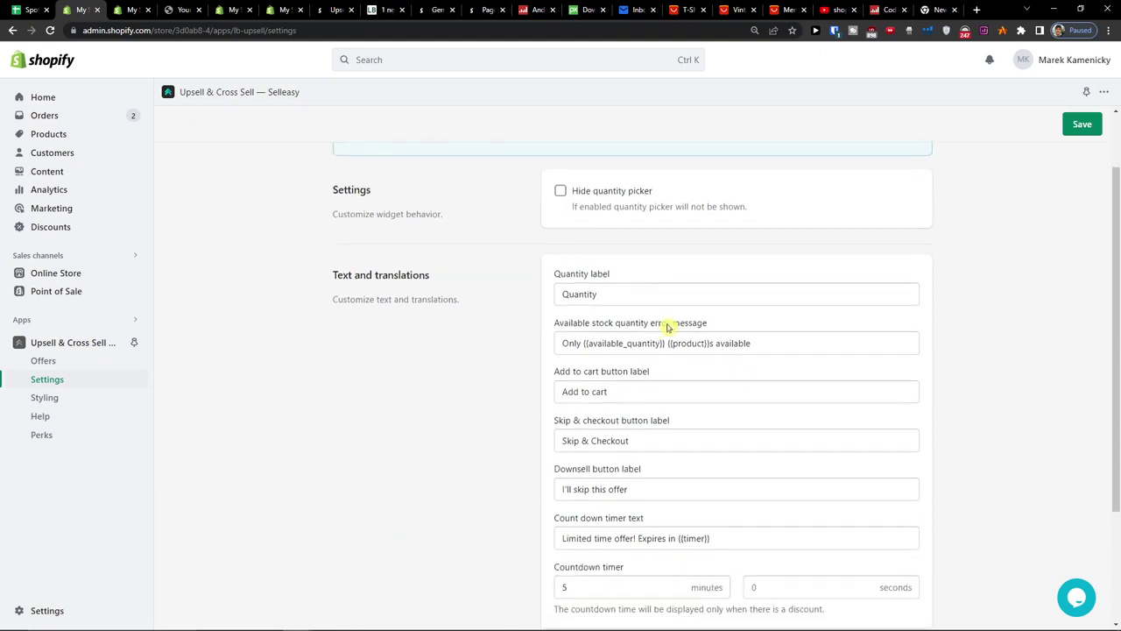
scroll(668, 323, "down", 2)
scroll(684, 313, "up", 1)
scroll(596, 412, "down", 1)
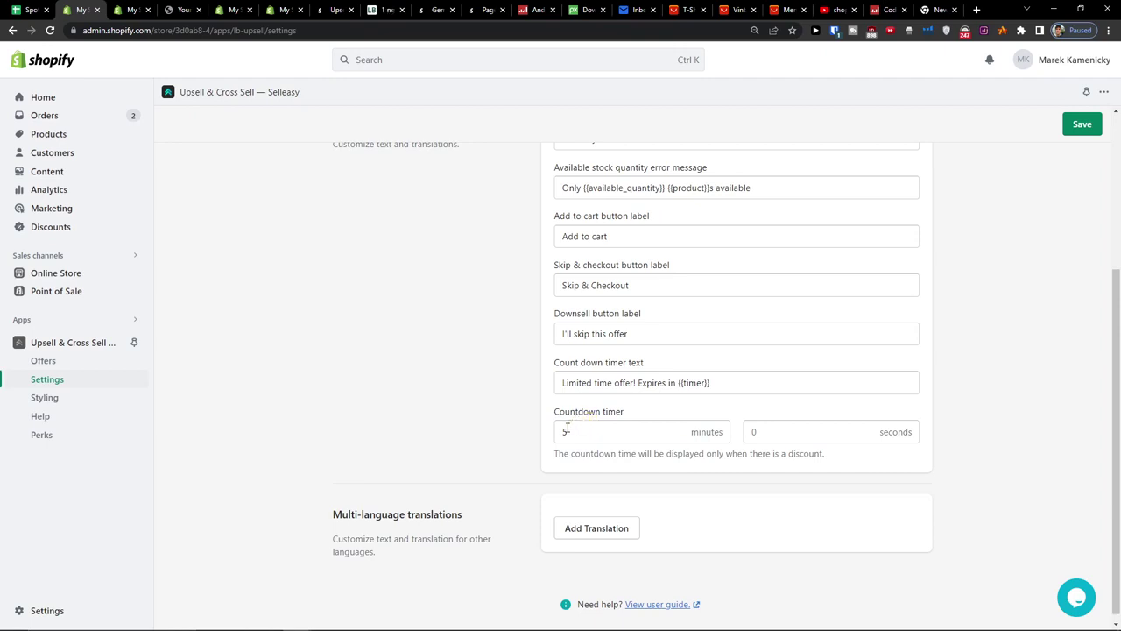
scroll(569, 429, "up", 1)
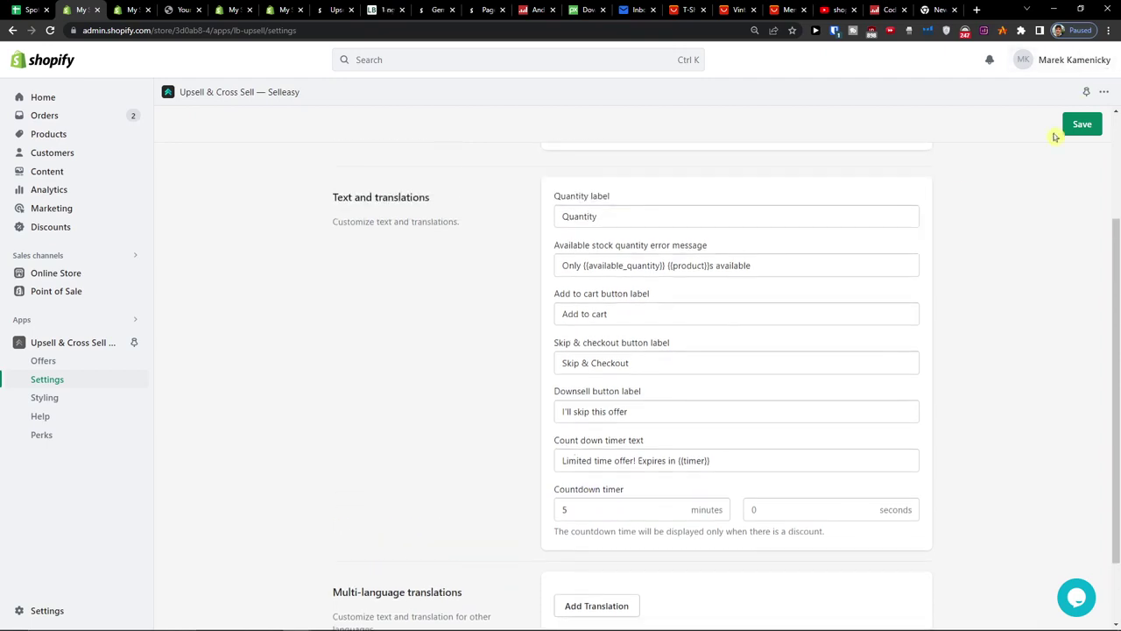
left_click(1088, 134)
scroll(333, 174, "up", 2)
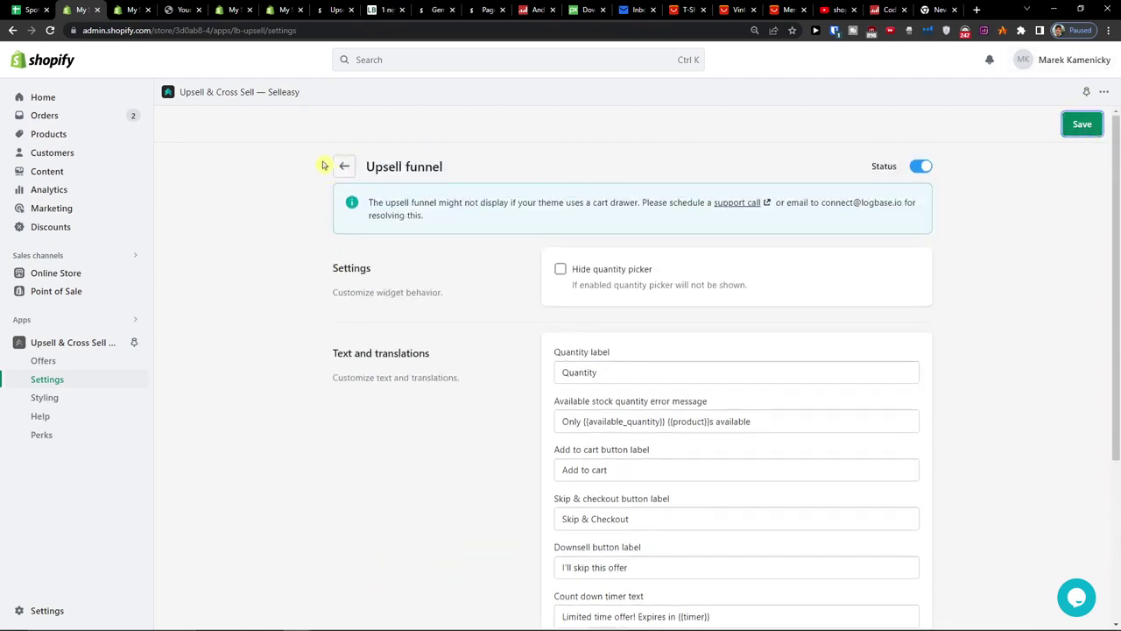
left_click(1082, 124)
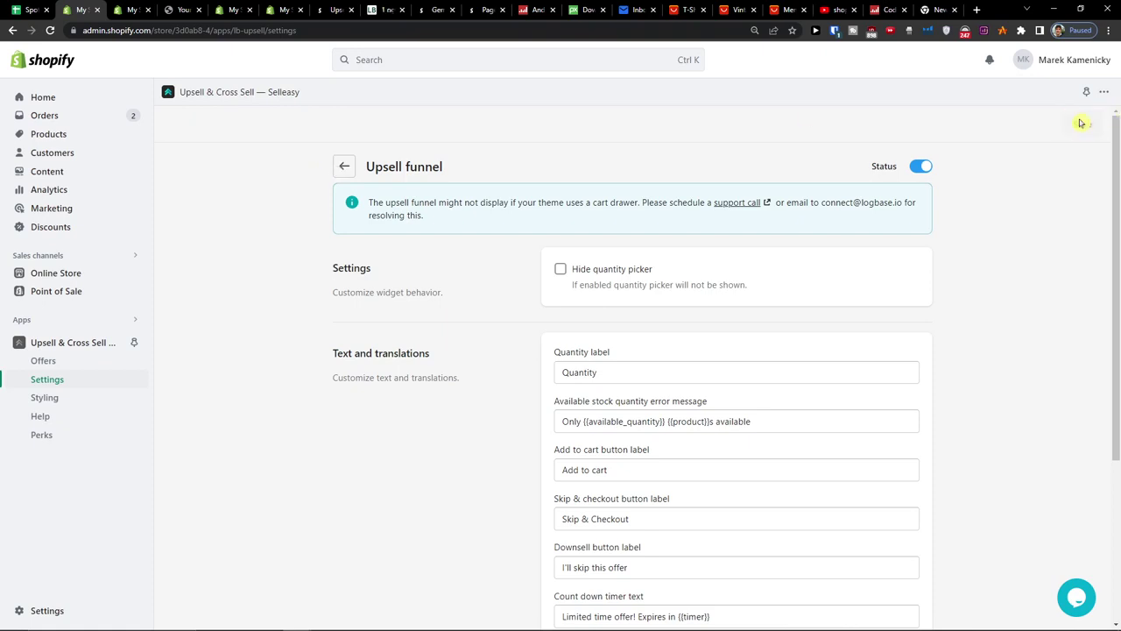
left_click(344, 171)
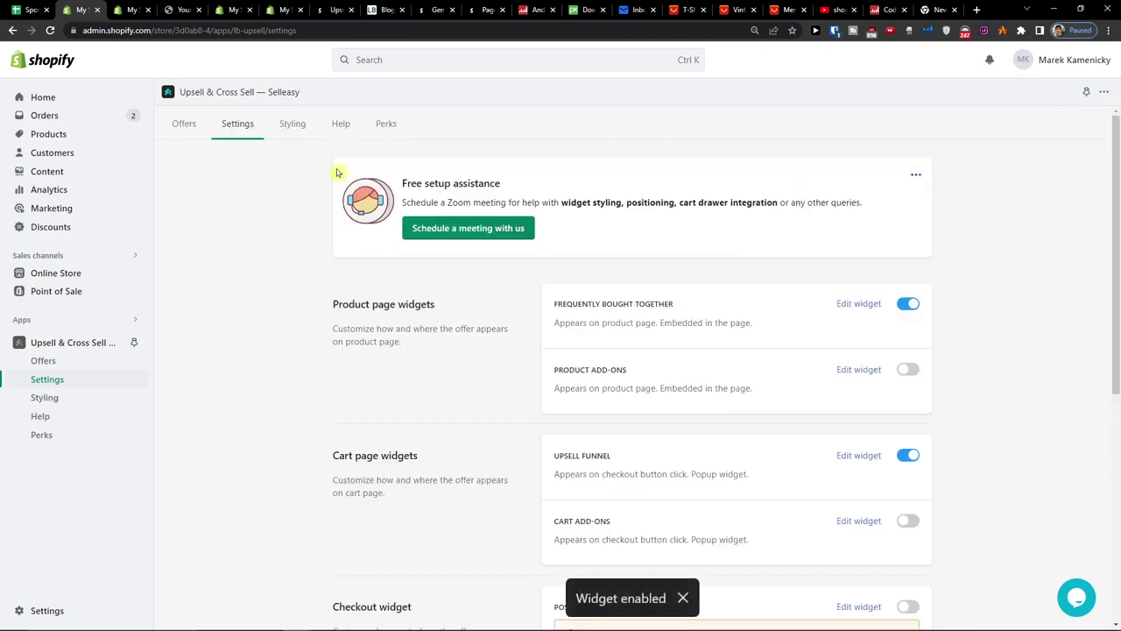
left_click(188, 126)
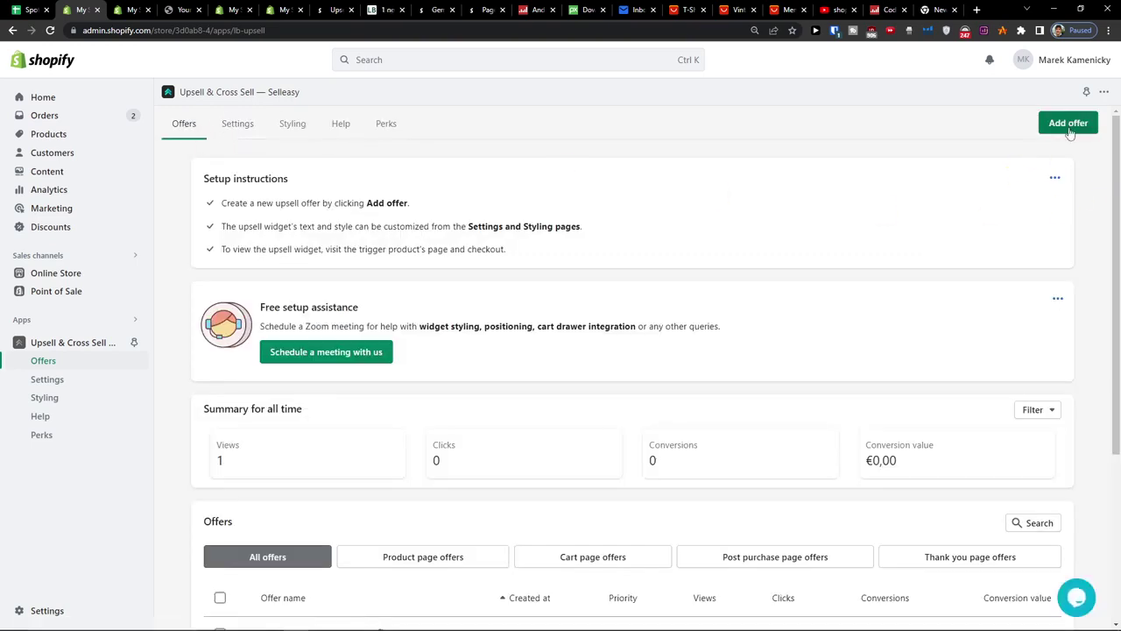
Step: Start a new Cart page offer and preview the Cart add-ons and Upsell funnel popups
scroll(926, 180, "down", 2)
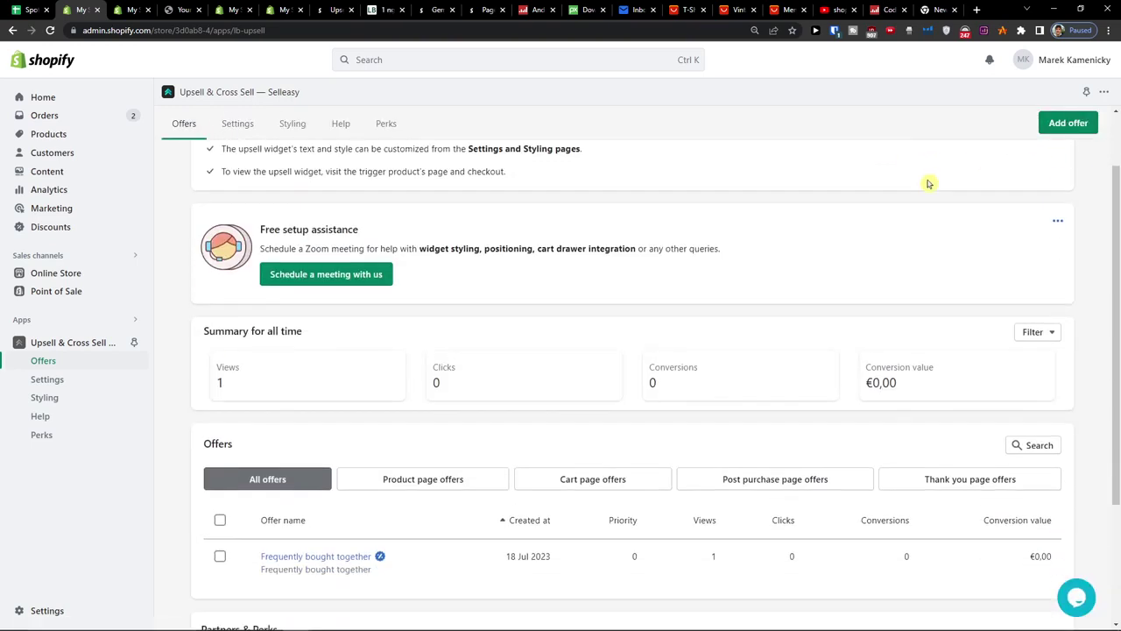
scroll(926, 181, "up", 2)
left_click(1066, 122)
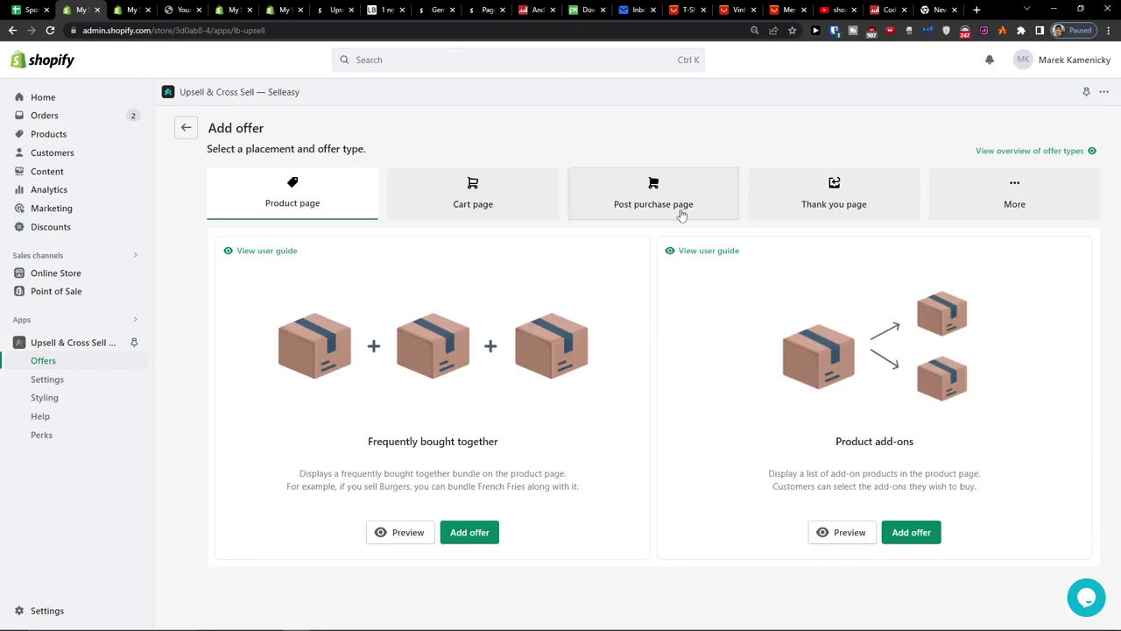
left_click(477, 198)
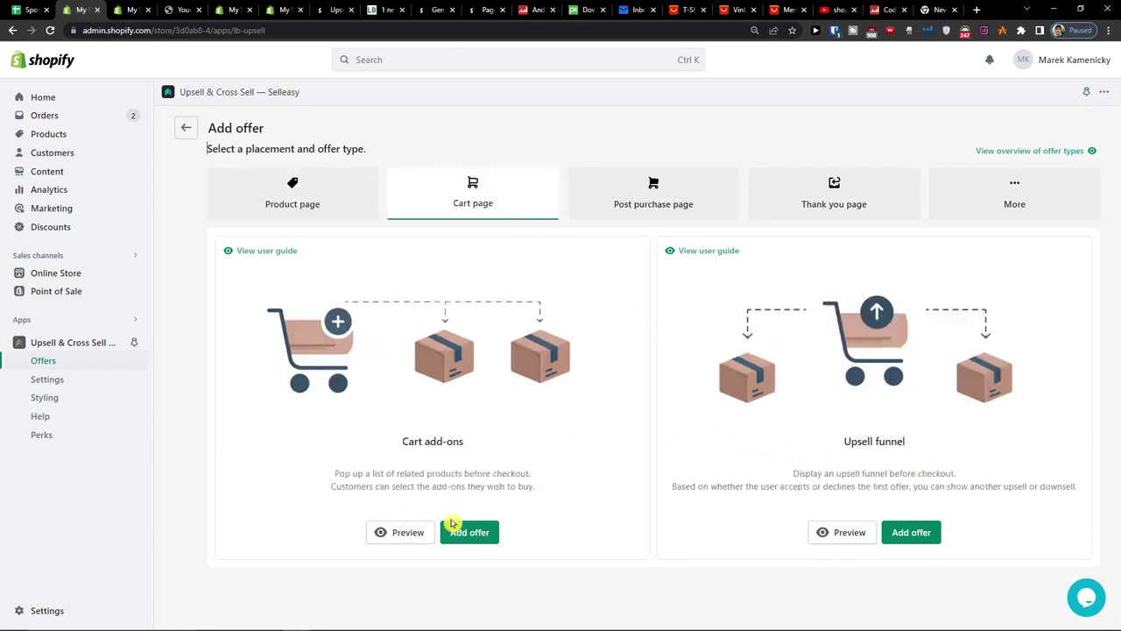
left_click(396, 533)
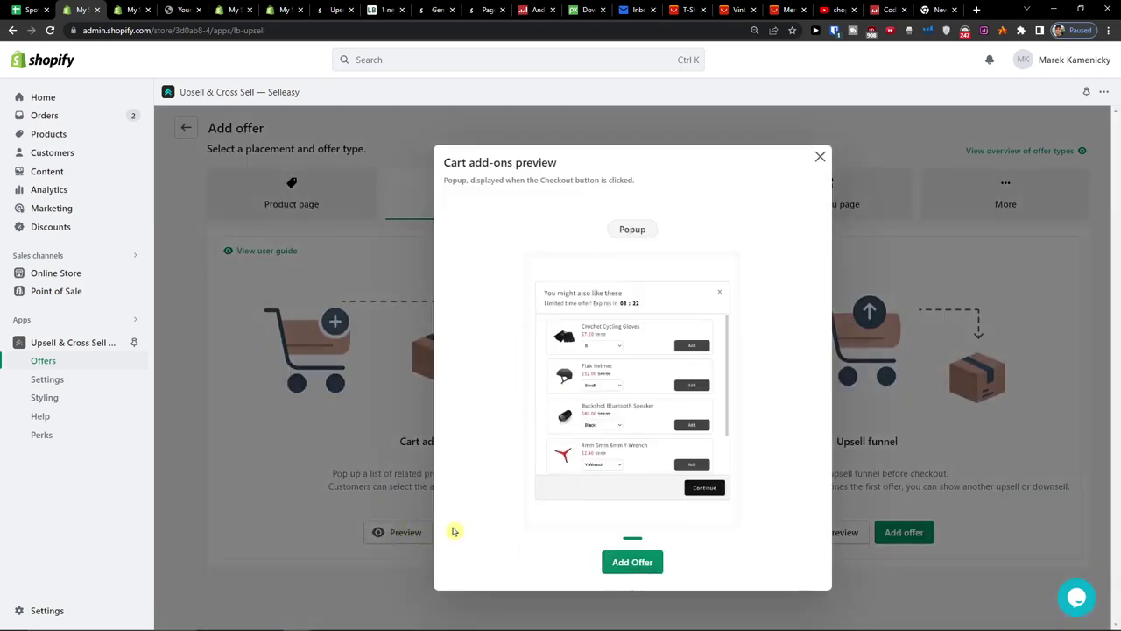
left_click(818, 157)
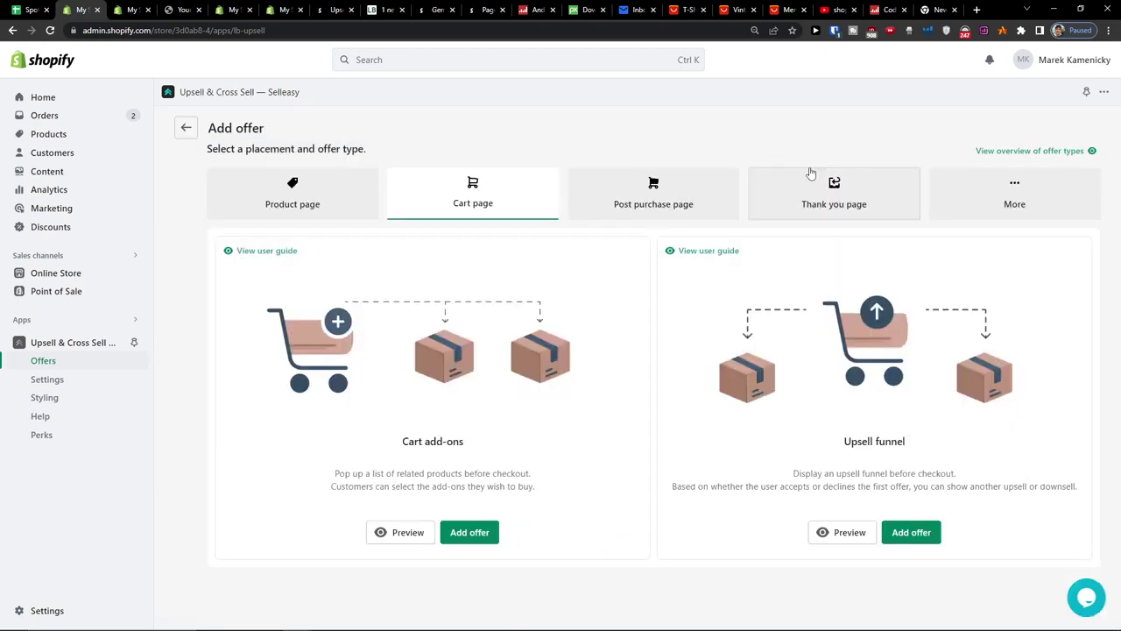
left_click(812, 530)
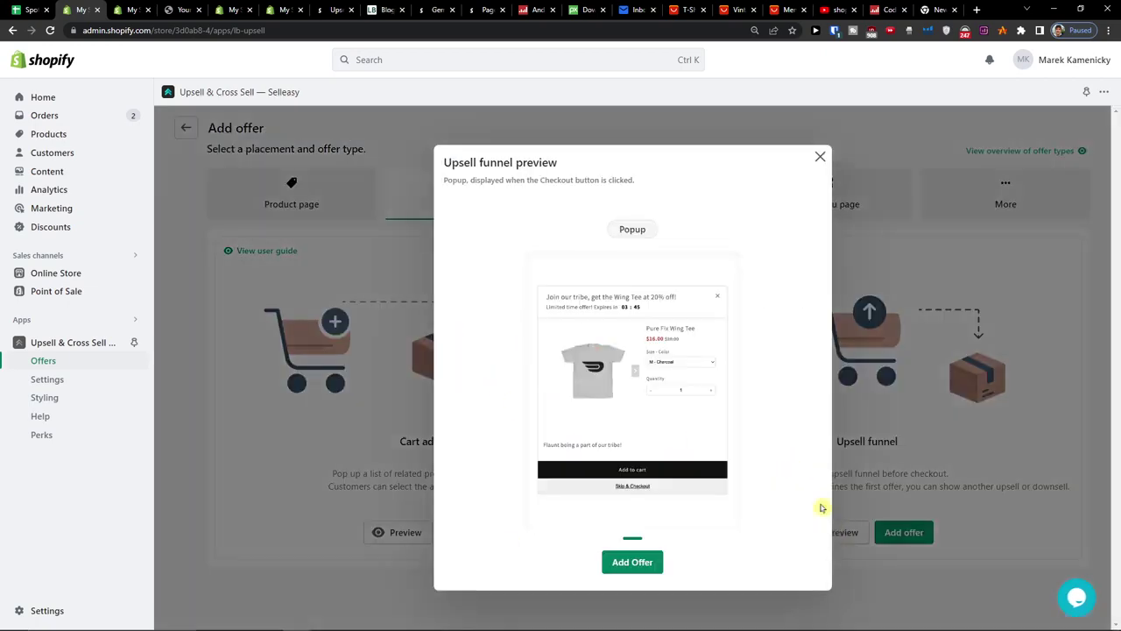
Step: Close the preview, create a Cart add-ons offer, and set All products as the trigger
left_click(819, 158)
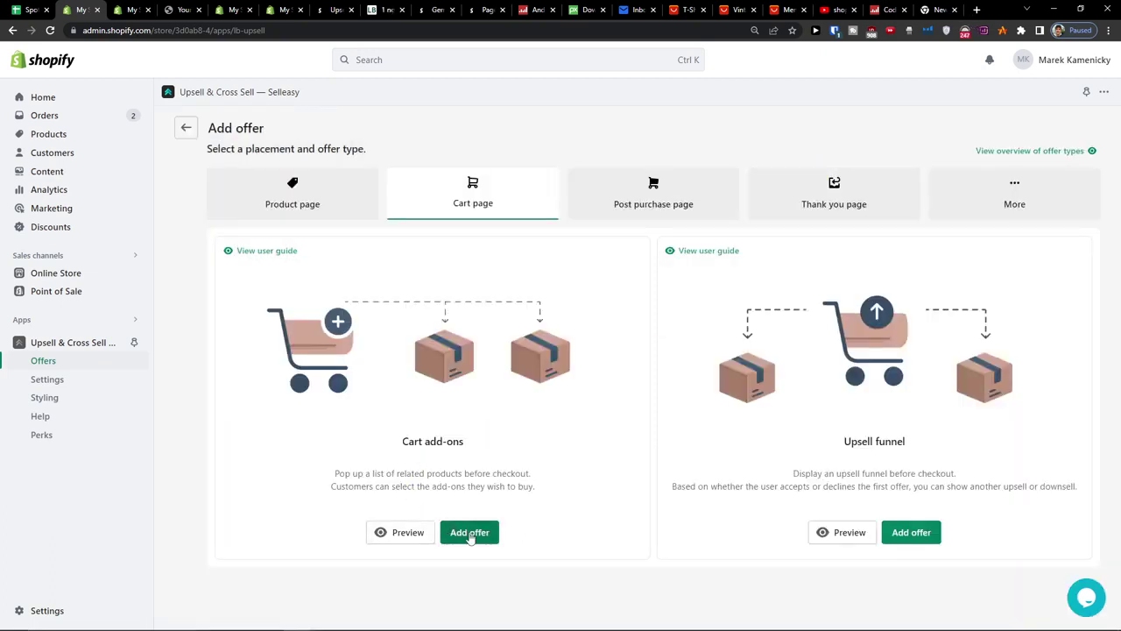
left_click(471, 535)
scroll(543, 405, "down", 1)
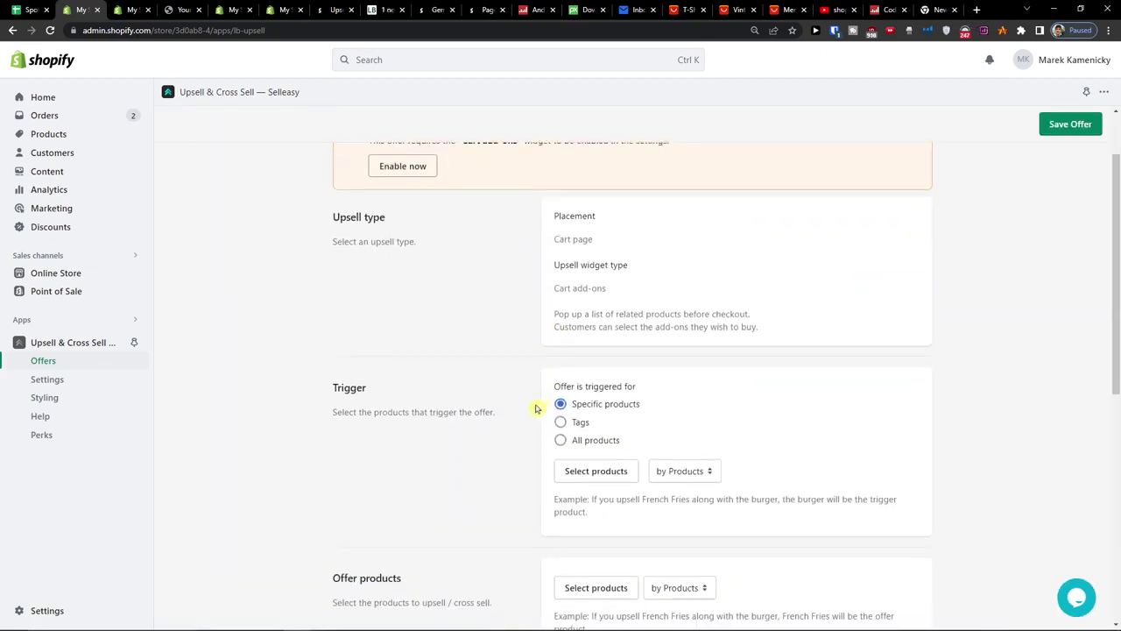
scroll(537, 408, "down", 1)
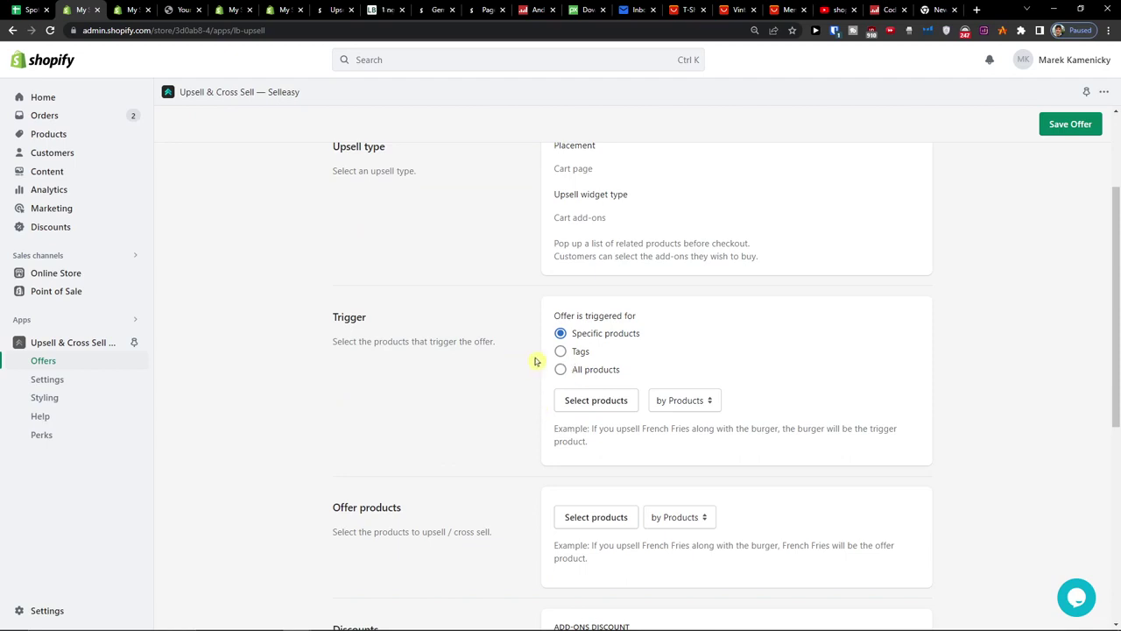
left_click(572, 377)
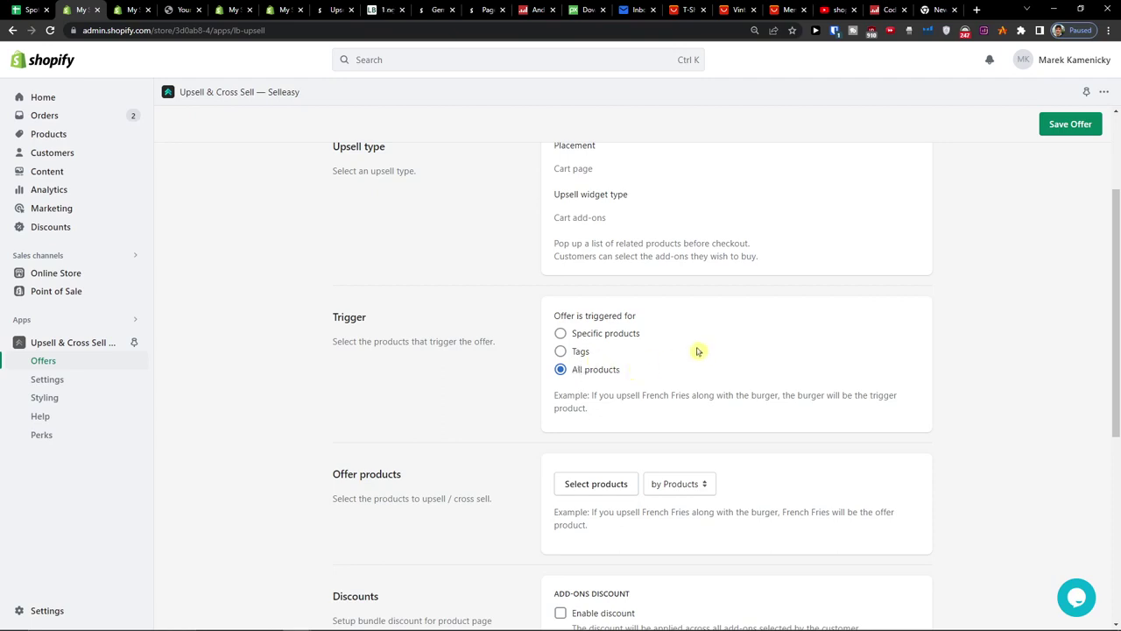
Step: Add the Wanderlust Explorer T-Shirt as the offered product and enable a discount
scroll(698, 351, "down", 1)
scroll(699, 351, "down", 1)
scroll(698, 351, "down", 2)
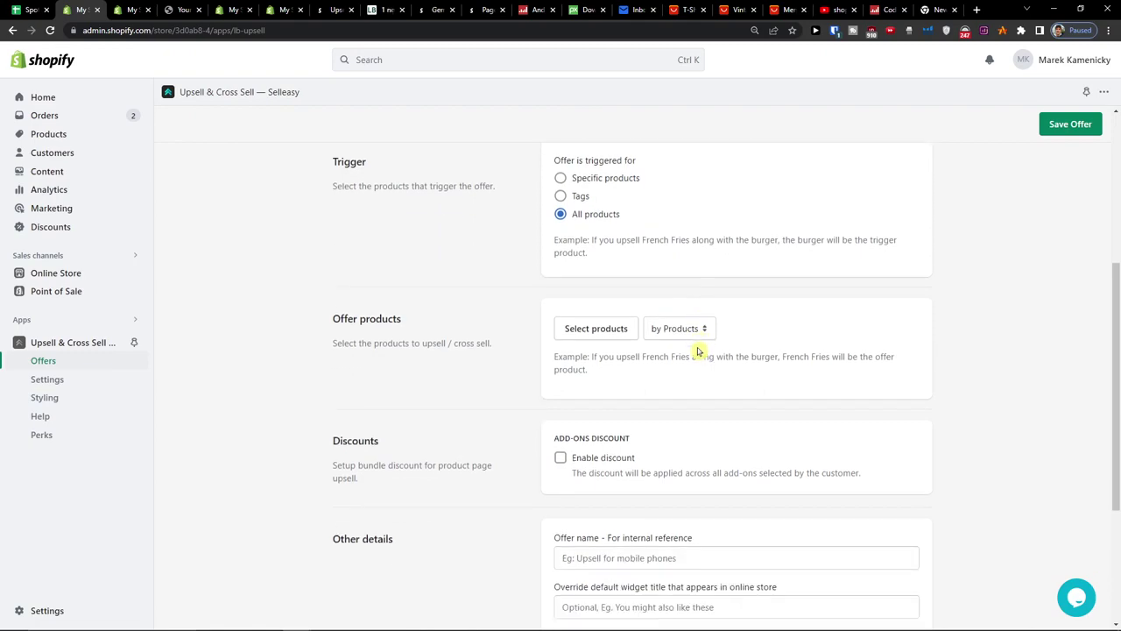
left_click(579, 337)
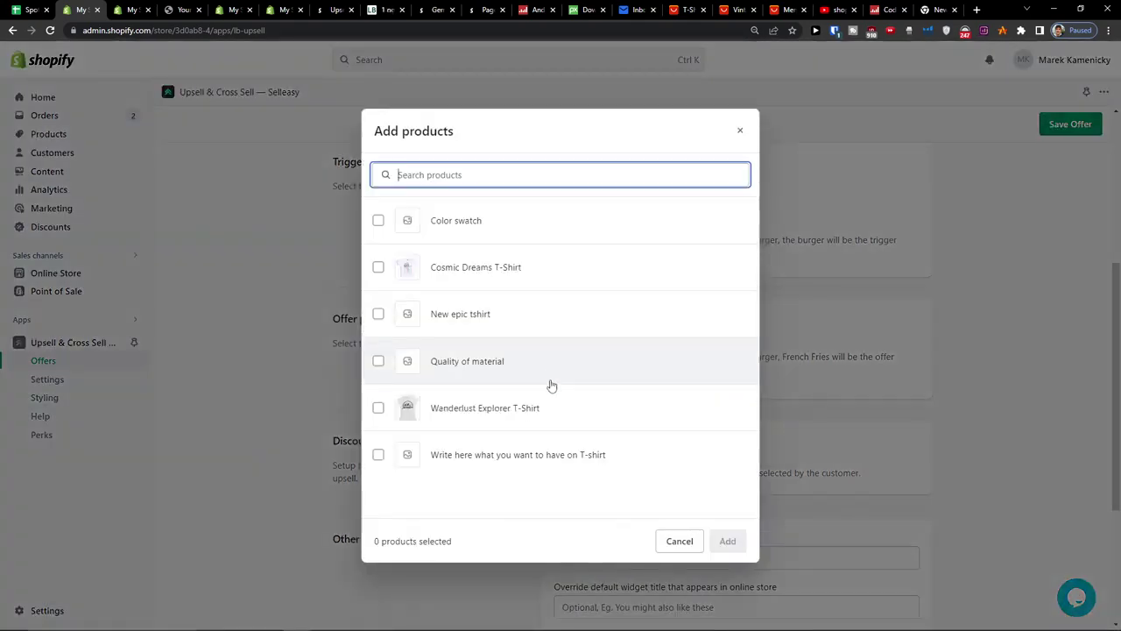
left_click(548, 403)
left_click(726, 548)
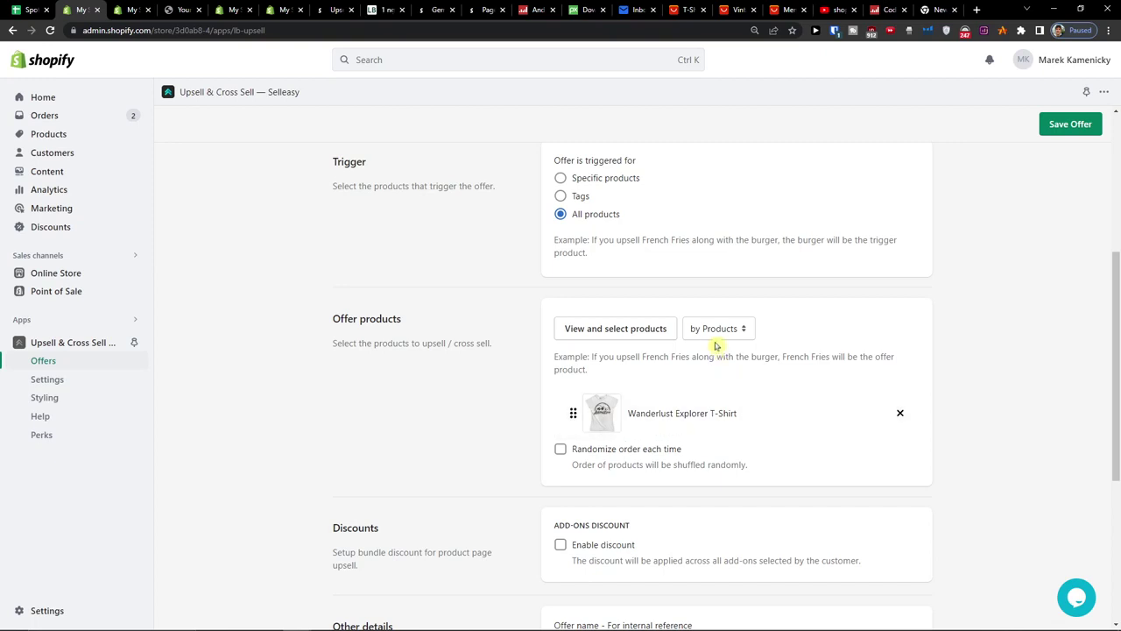
scroll(693, 357, "down", 1)
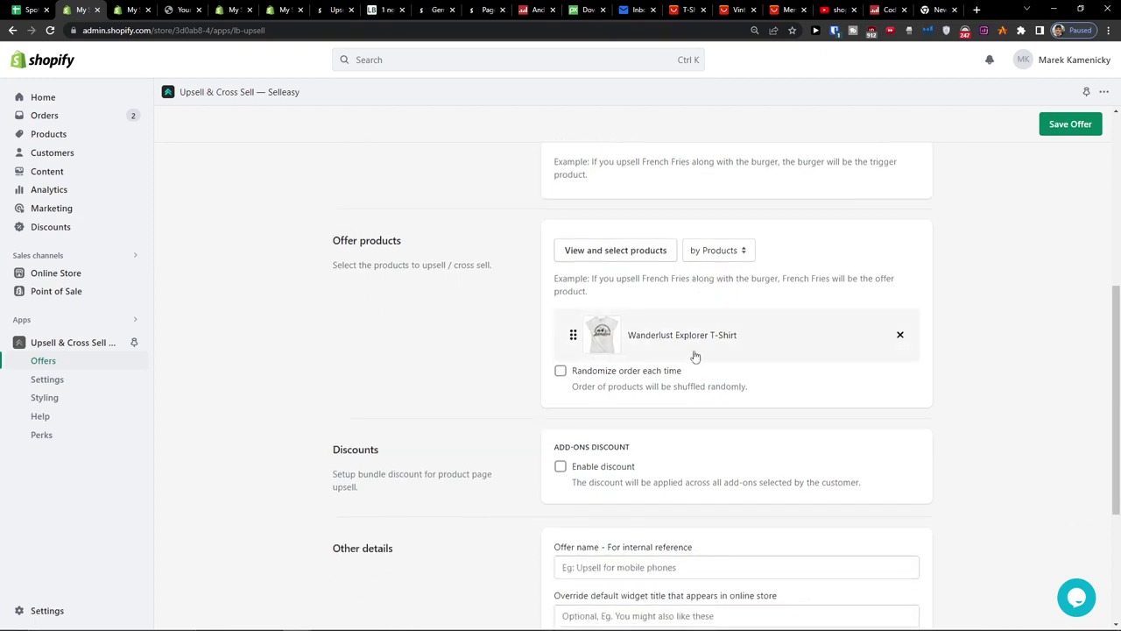
scroll(693, 357, "down", 1)
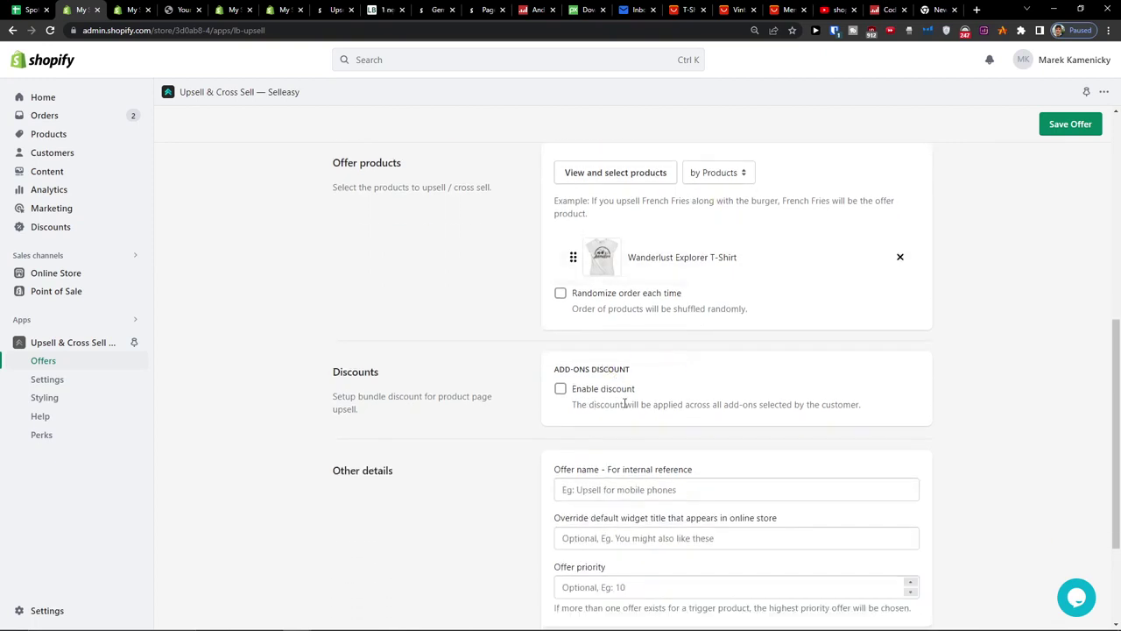
scroll(625, 402, "down", 1)
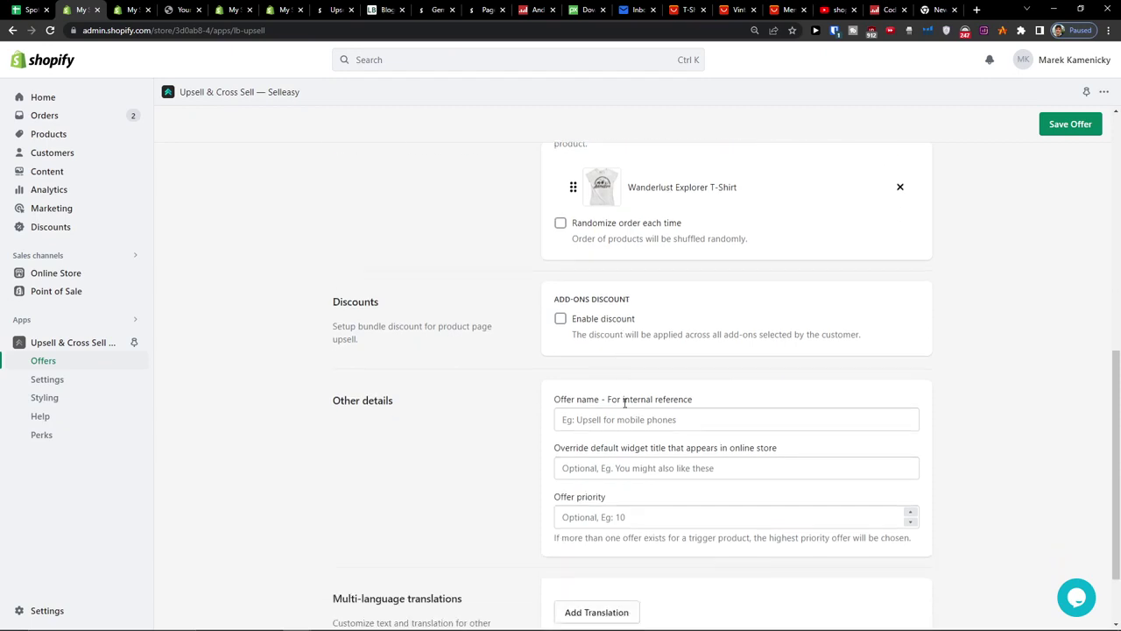
left_click(586, 316)
Step: Set the add-ons discount to a fixed €3 instead of a percentage
scroll(692, 412, "down", 1)
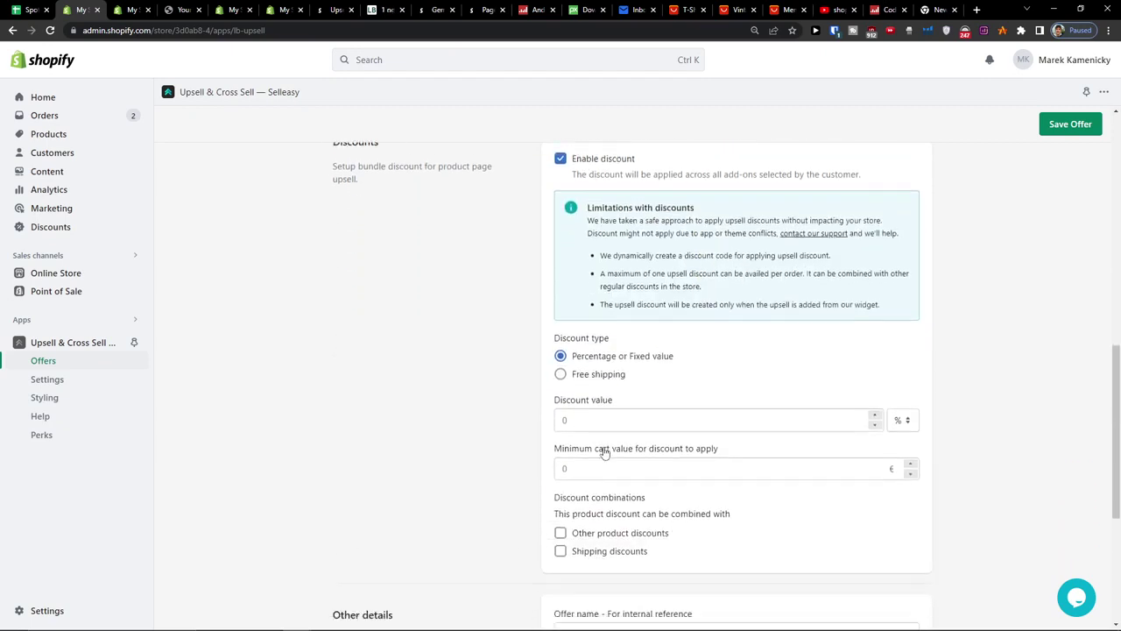
scroll(604, 449, "down", 1)
left_click(616, 419)
type("10")
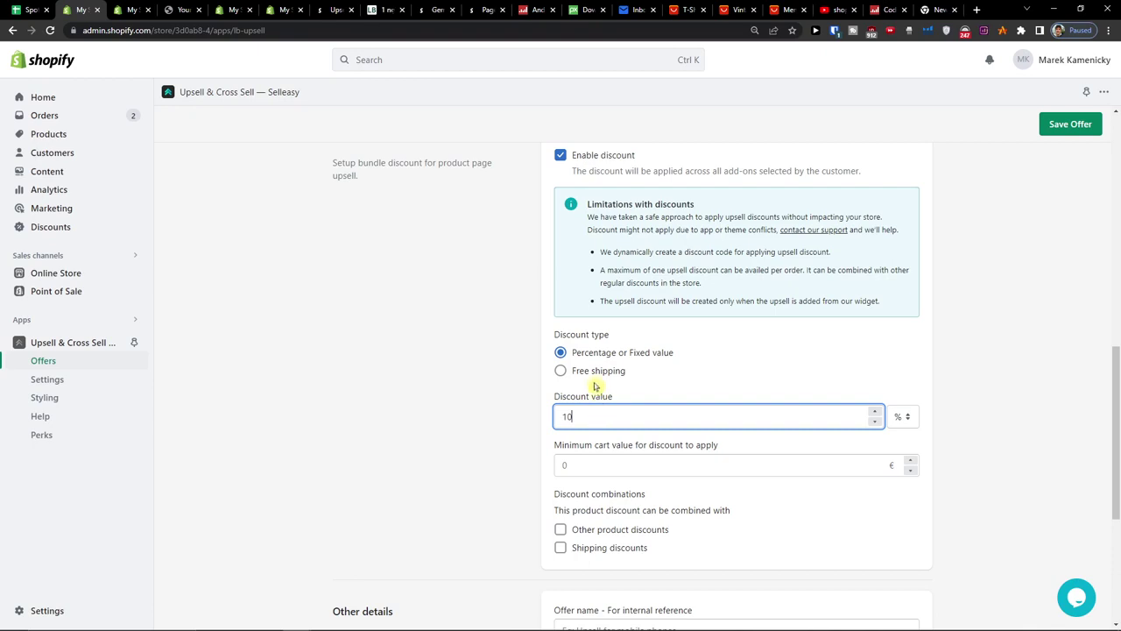
left_click(911, 419)
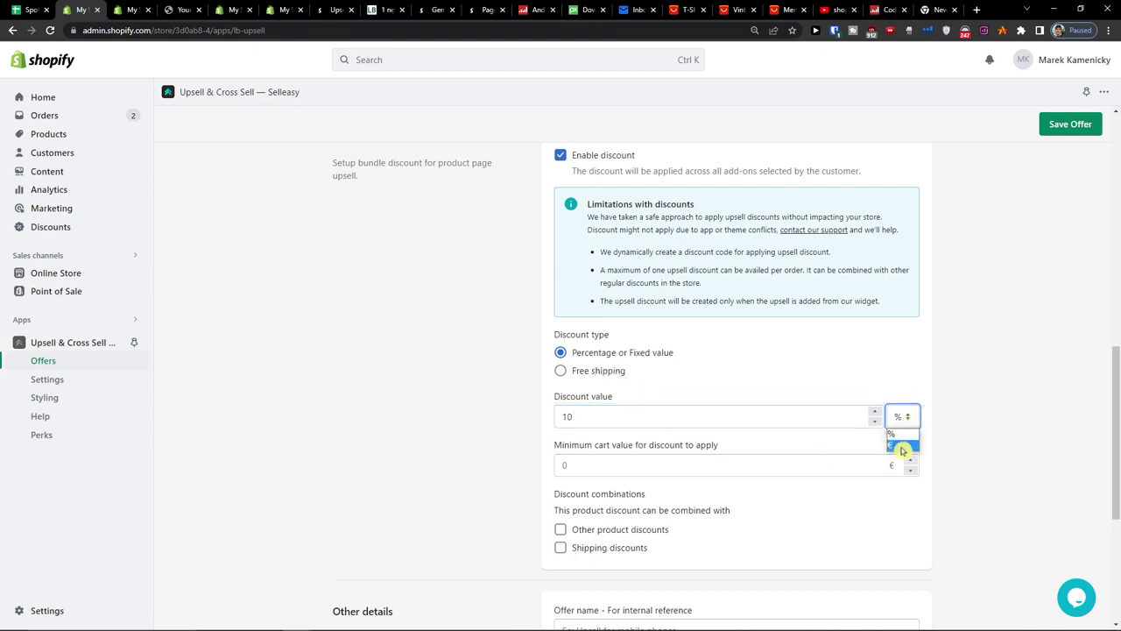
left_click(905, 445)
double_click(685, 412)
type("3")
left_click(993, 431)
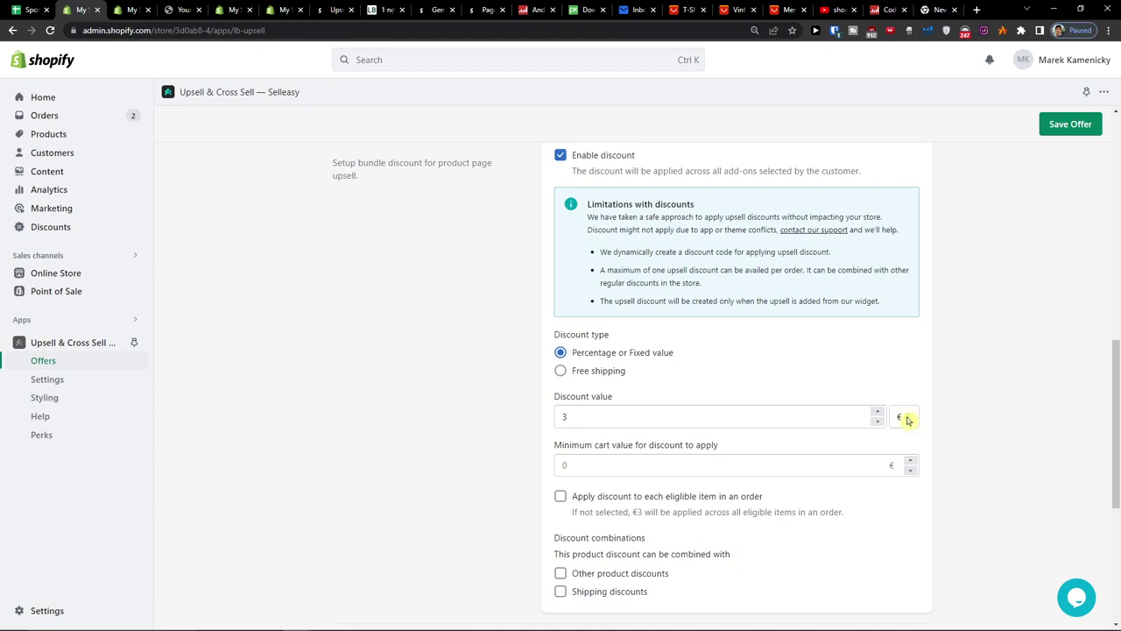
Step: Attempt to save the offer, which is rejected for a missing offer name
scroll(909, 420, "down", 1)
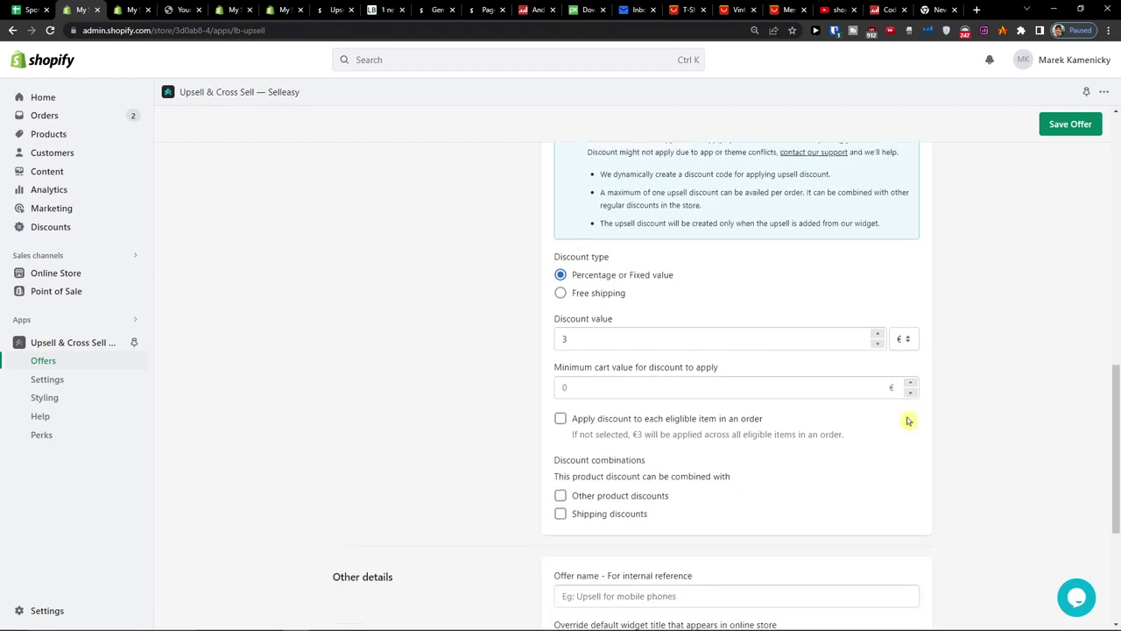
scroll(909, 421, "down", 1)
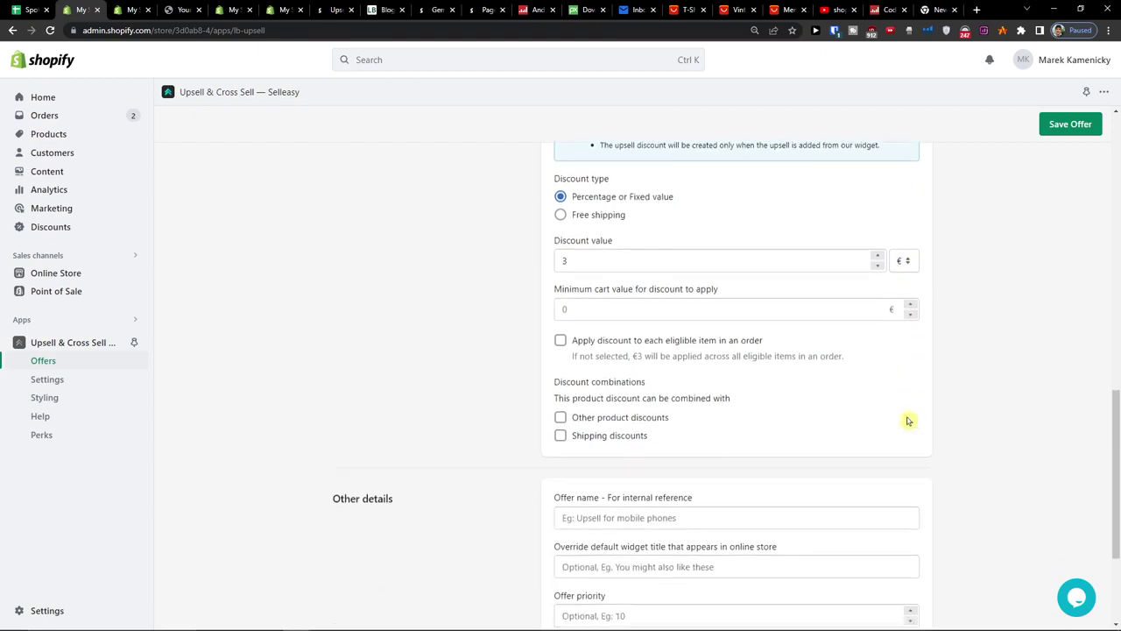
double_click(618, 420)
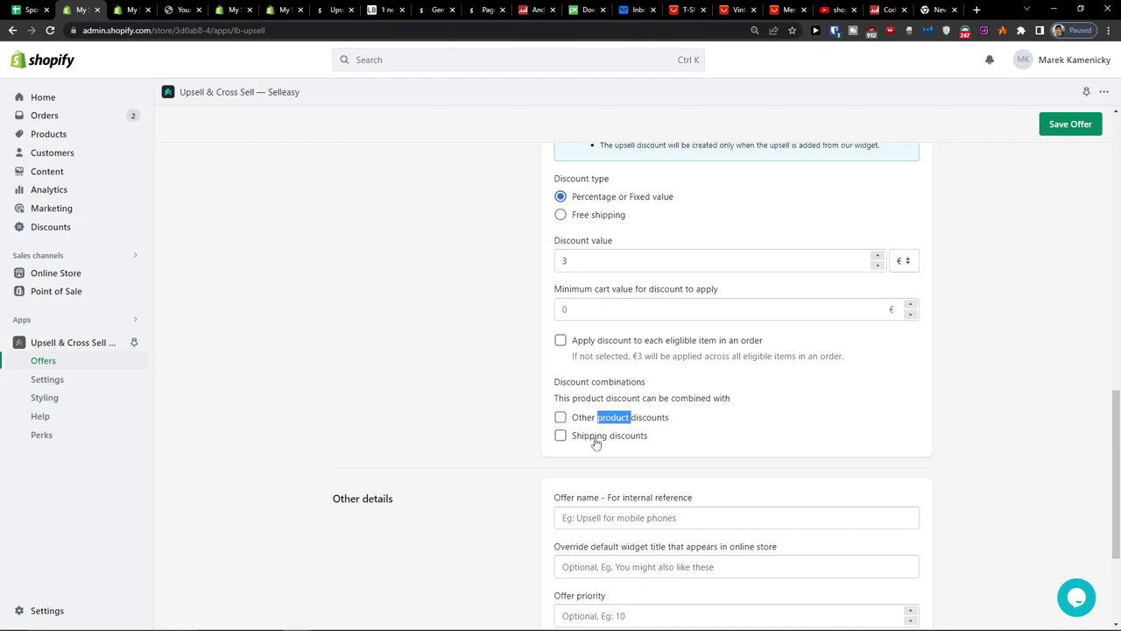
scroll(718, 438, "down", 3)
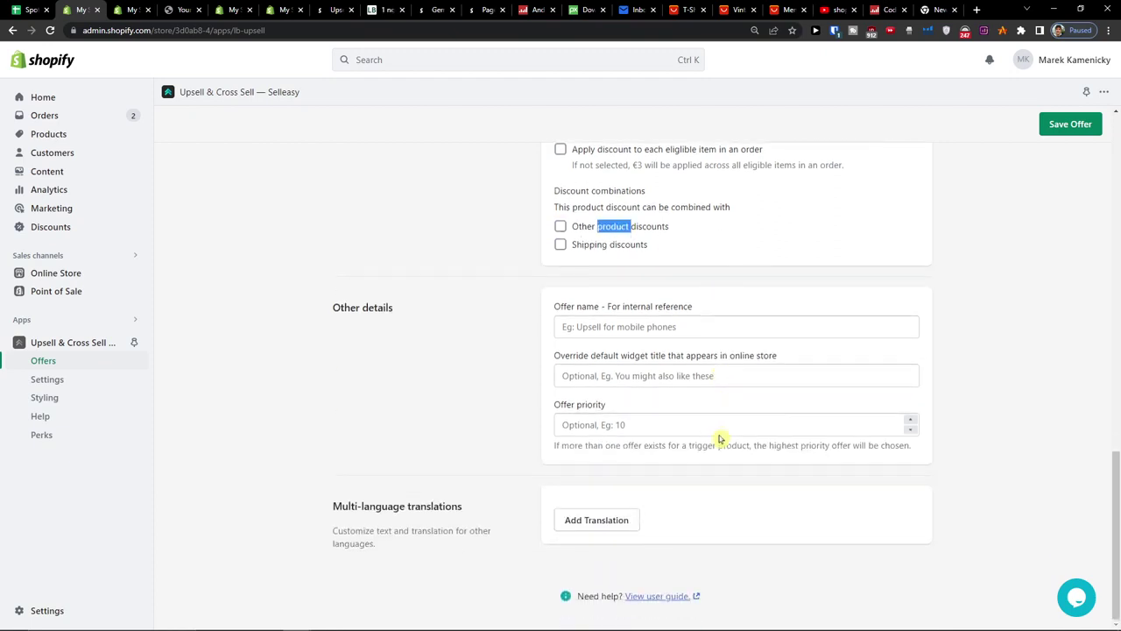
left_click(1069, 131)
Step: Name the offer 'Cart addon', save it, and dismiss the offer-created confirmation
left_click(653, 327)
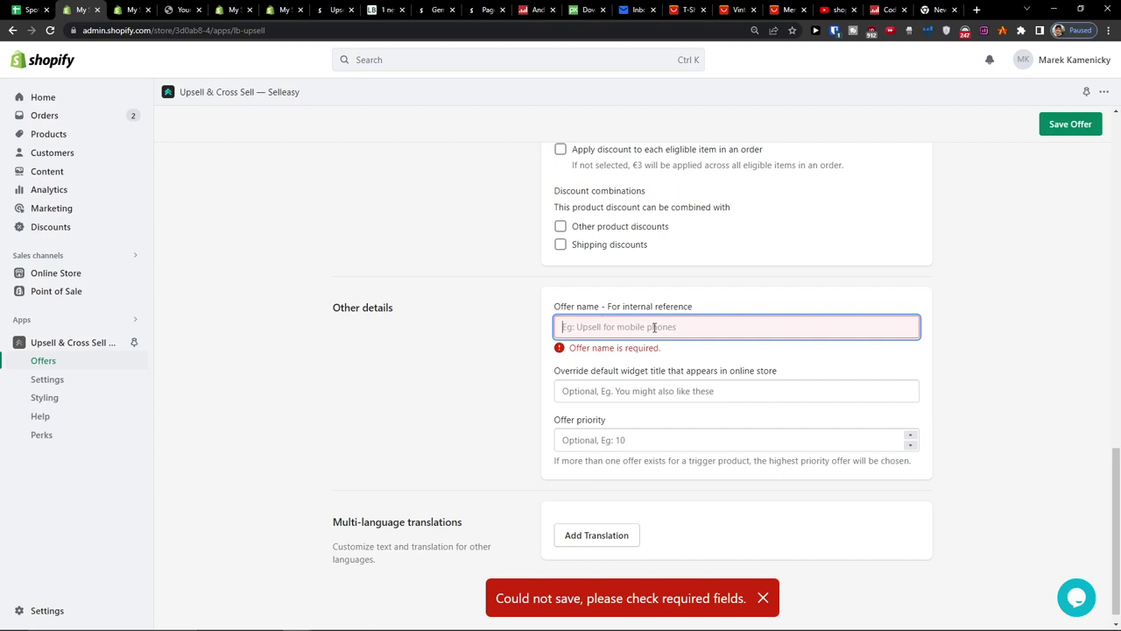
scroll(691, 321, "up", 2)
scroll(676, 318, "up", 10)
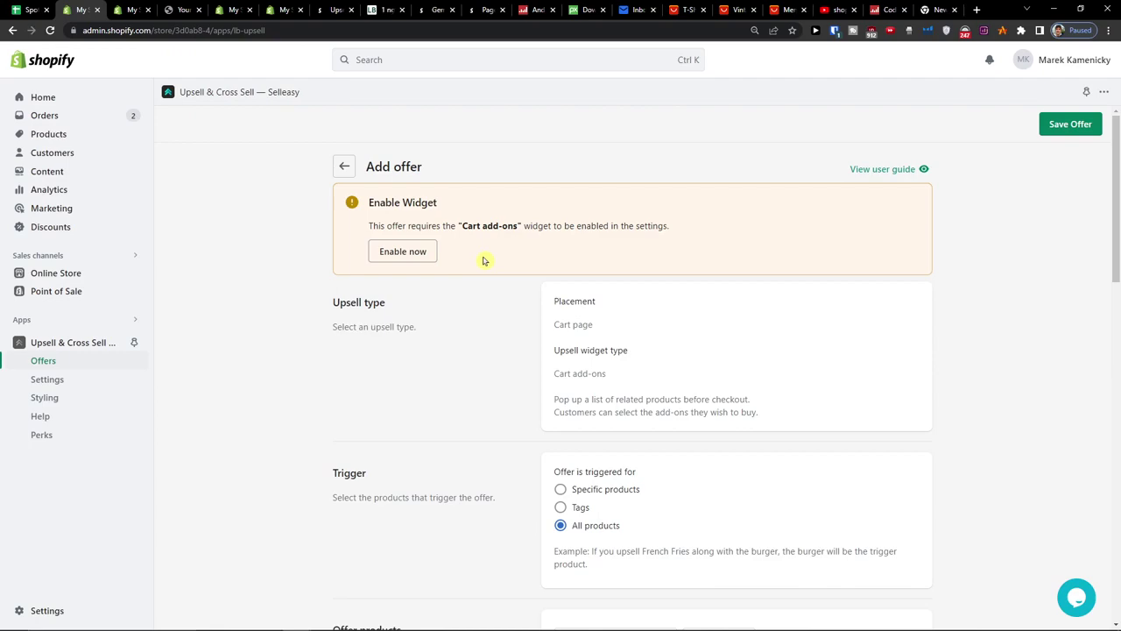
scroll(483, 261, "down", 10)
type("Cart addon")
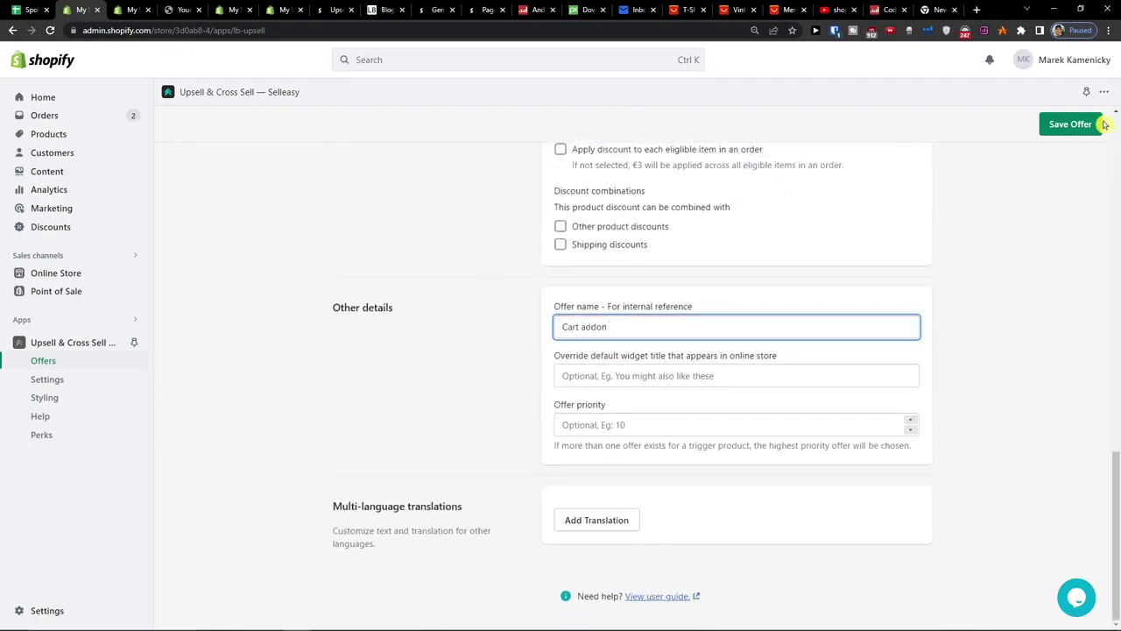
left_click(1102, 125)
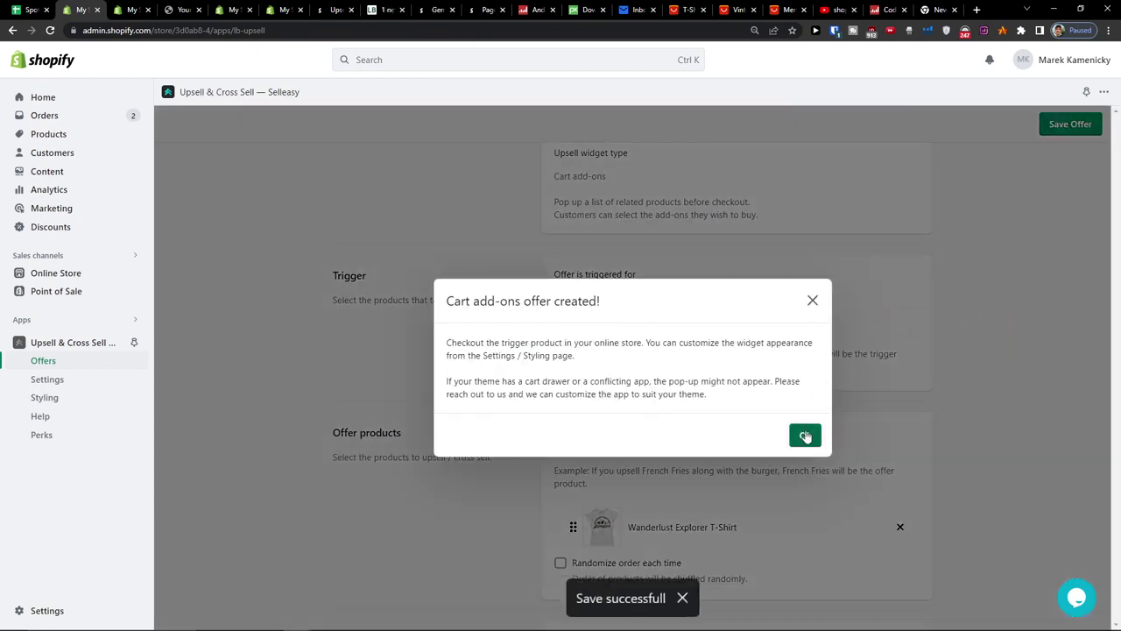
left_click(805, 435)
Step: Enable the Cart add-ons widget from the Enable Widget banner
scroll(807, 434, "up", 2)
scroll(807, 434, "up", 1)
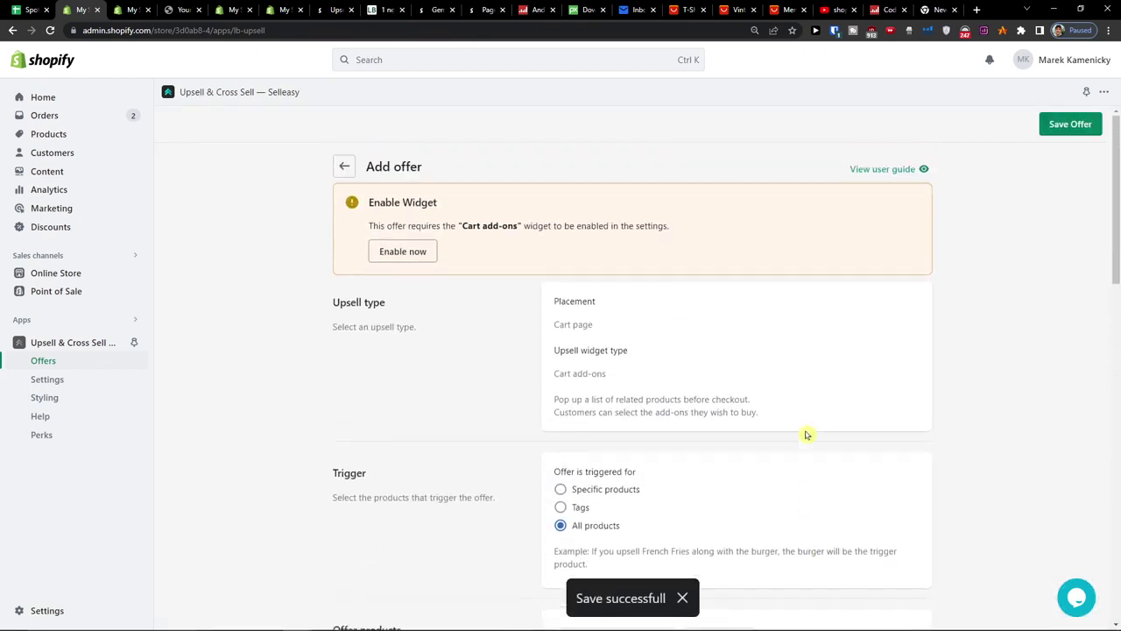
left_click(402, 256)
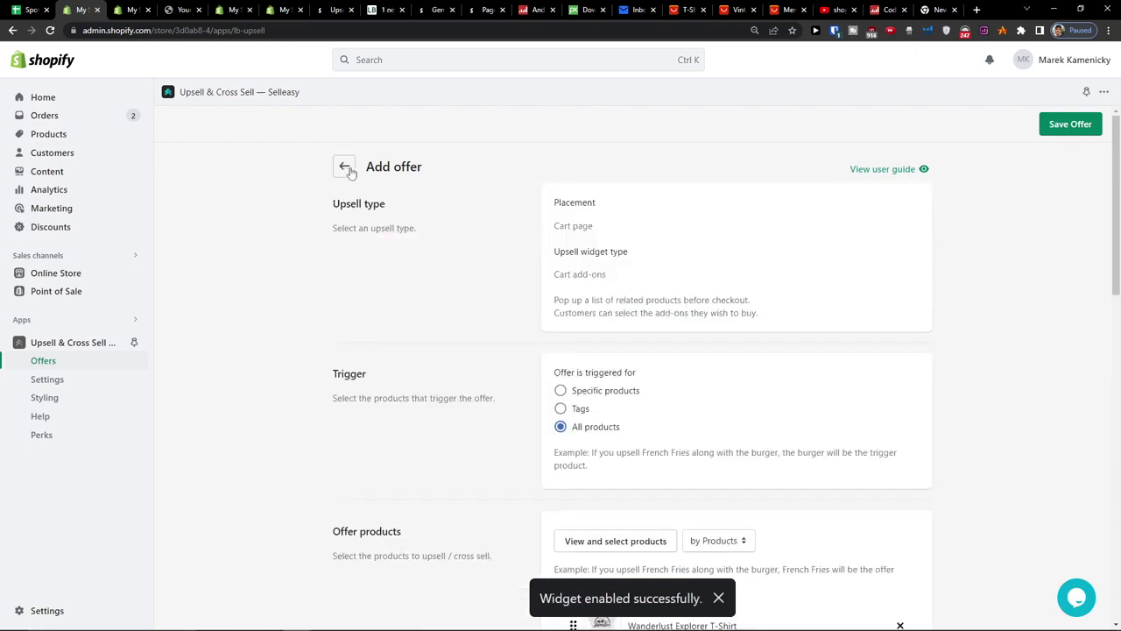
Step: Leave the offer and go to Selleasy's widget Settings page
scroll(483, 264, "down", 3)
scroll(483, 265, "down", 1)
scroll(483, 265, "down", 2)
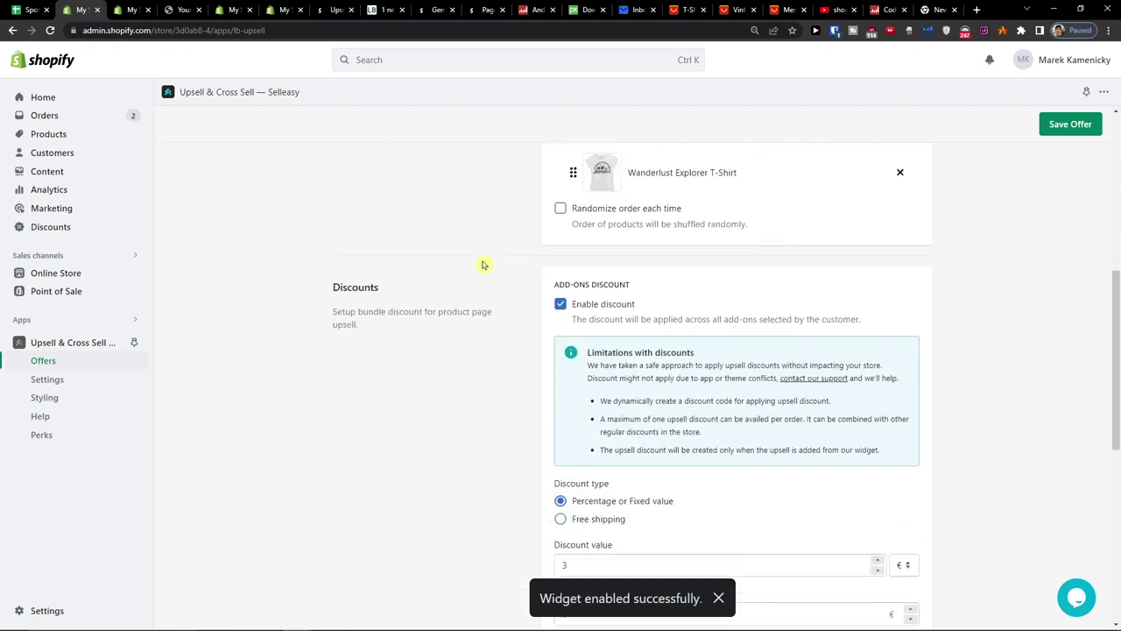
scroll(482, 264, "down", 3)
scroll(483, 264, "down", 3)
scroll(497, 343, "up", 15)
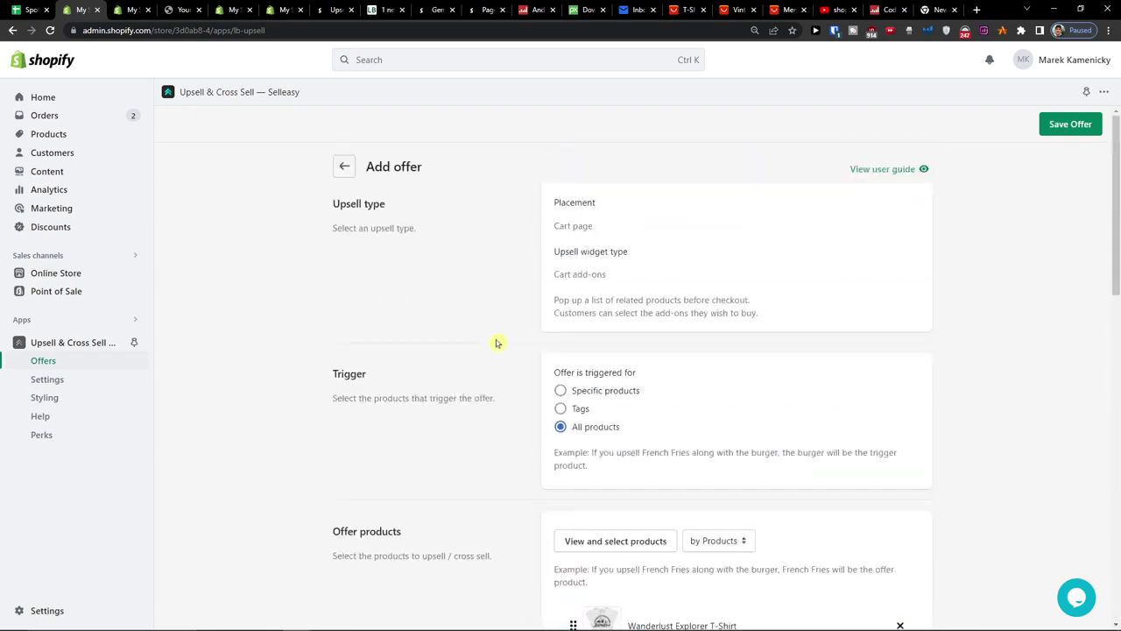
left_click(347, 167)
left_click(298, 135)
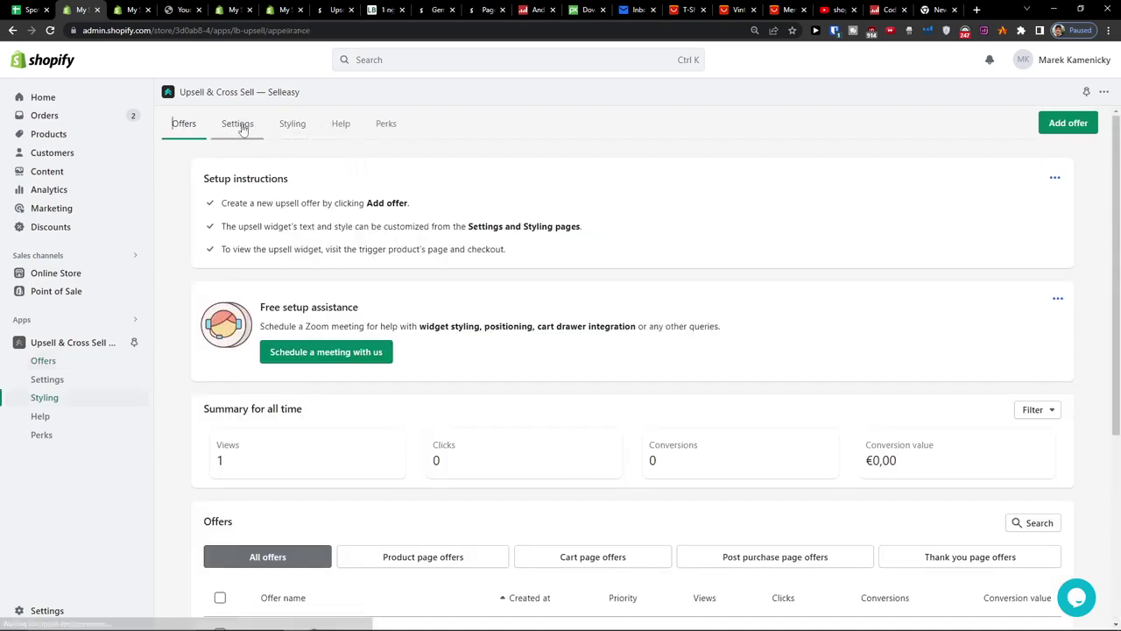
left_click(240, 125)
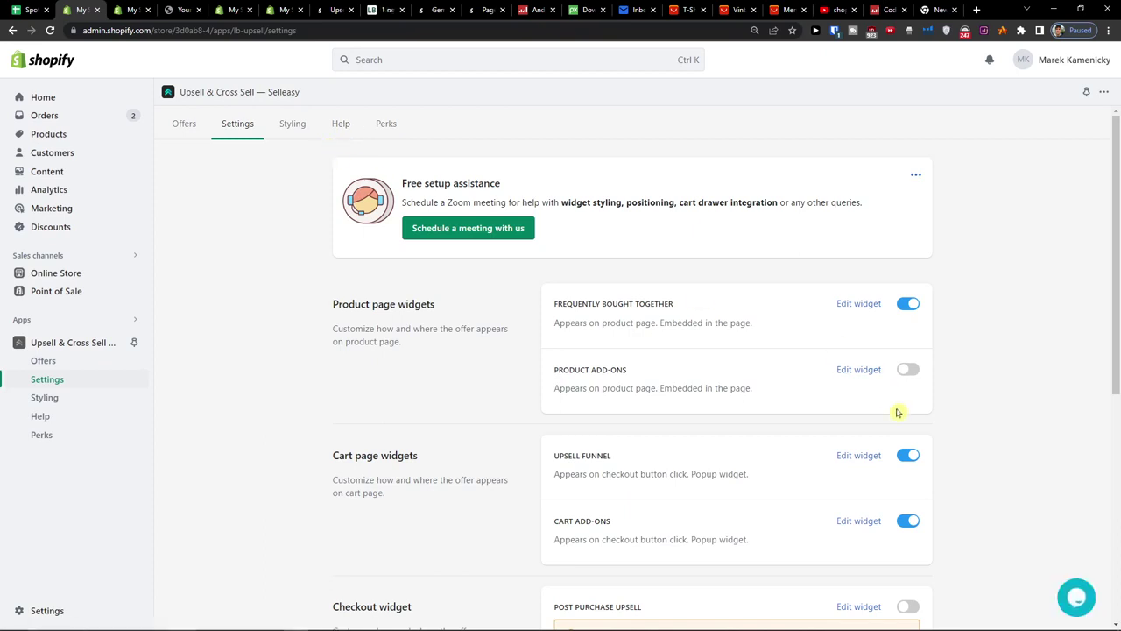
Step: Enable the Product add-ons widget, then check the Selleasy app embed in the theme editor
scroll(897, 413, "down", 1)
left_click(912, 292)
scroll(728, 361, "down", 1)
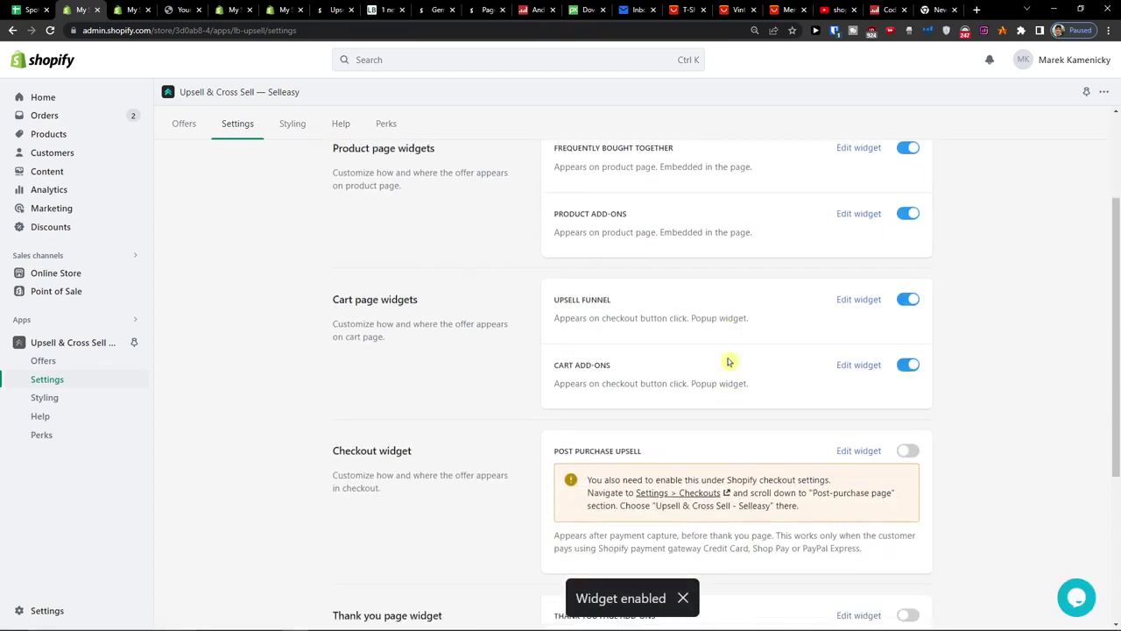
scroll(728, 361, "down", 1)
scroll(795, 386, "up", 3)
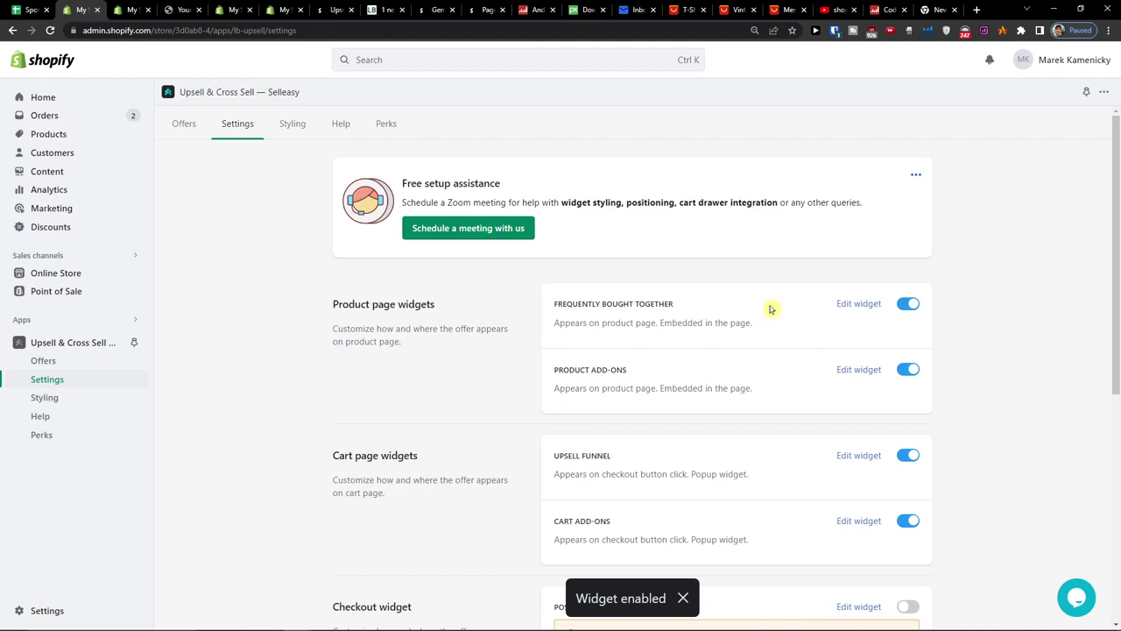
left_click(133, 10)
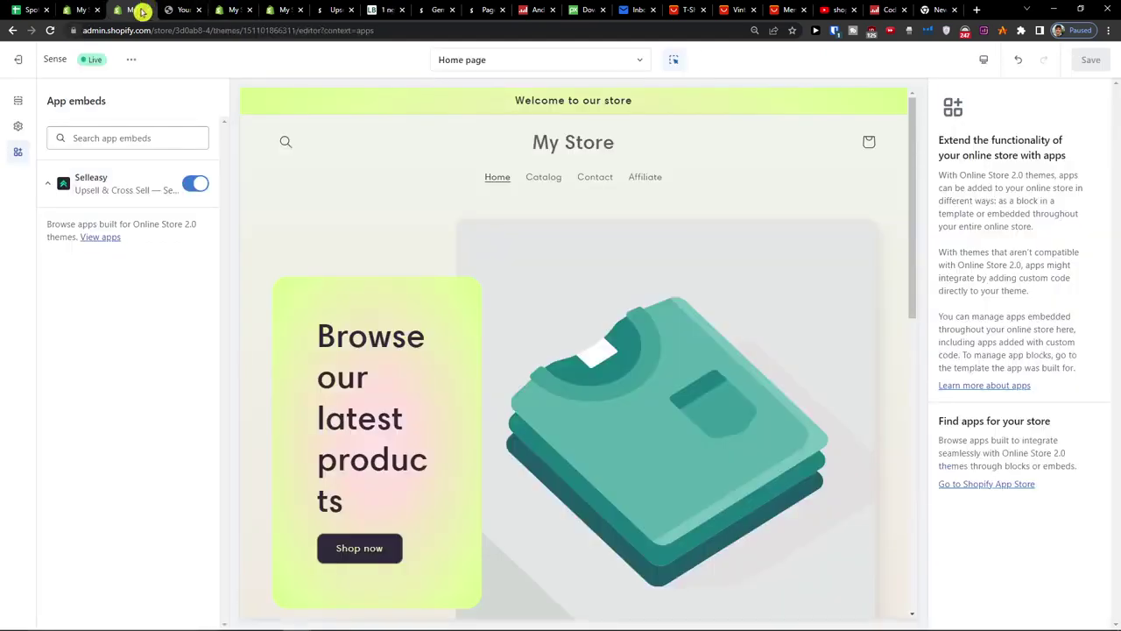
Step: Empty the storefront cart by removing the Cosmic Dreams T-Shirt
left_click(167, 10)
left_click(51, 29)
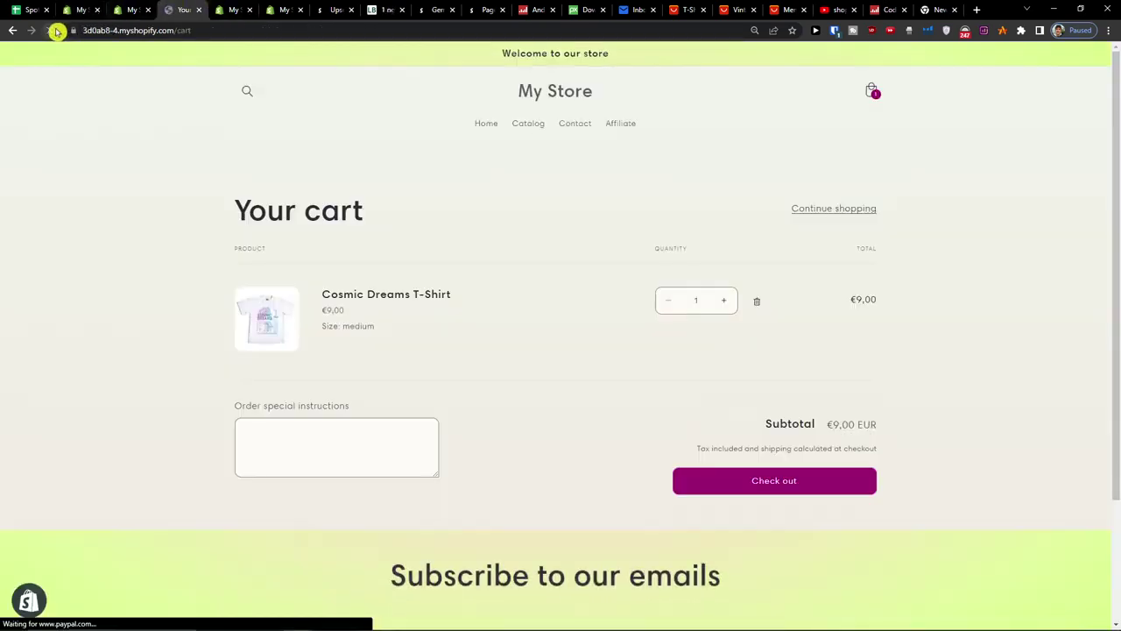
left_click(756, 301)
Step: Add only the Cosmic Dreams T-Shirt to the cart, unchecking Wanderlust Explorer in the bundle
left_click(528, 124)
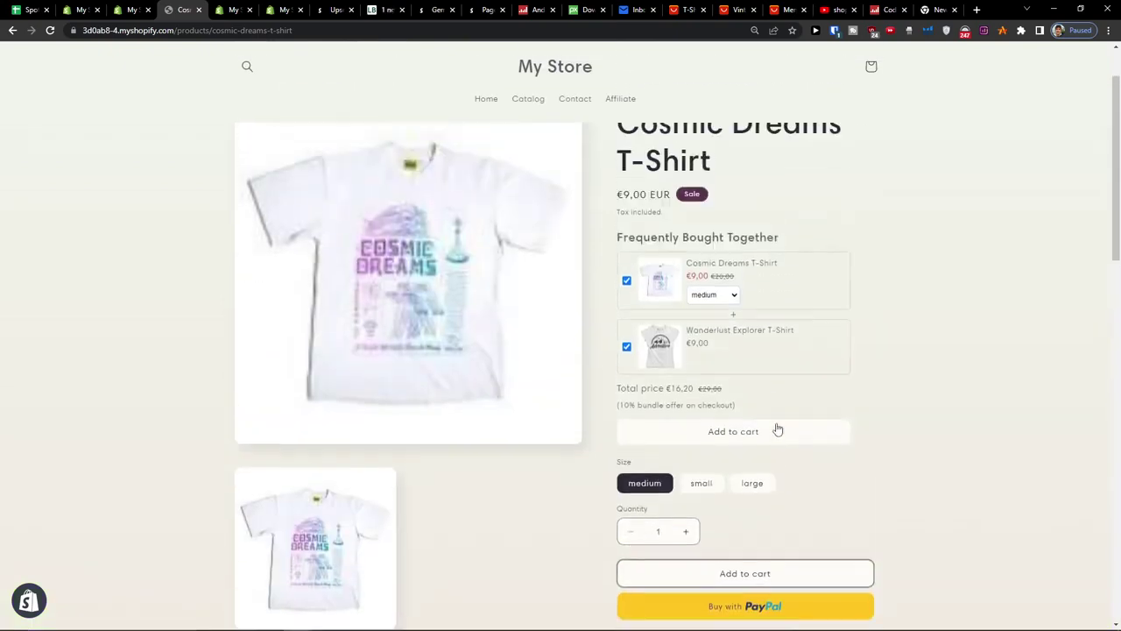
scroll(683, 302, "up", 1)
left_click_drag(627, 315, 817, 330)
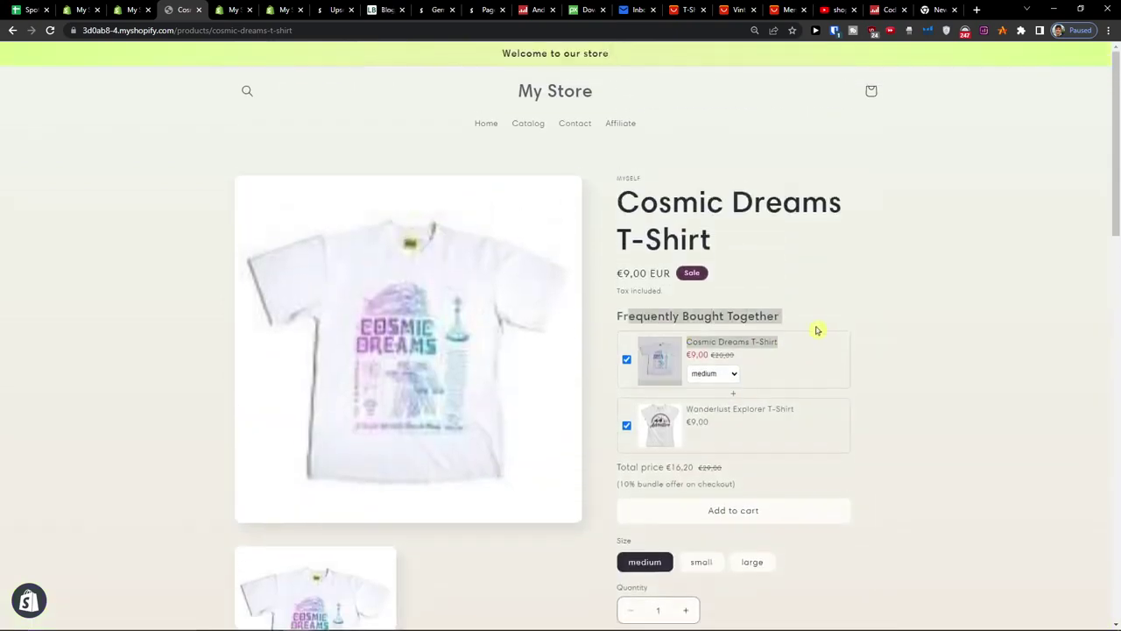
triple_click(746, 313)
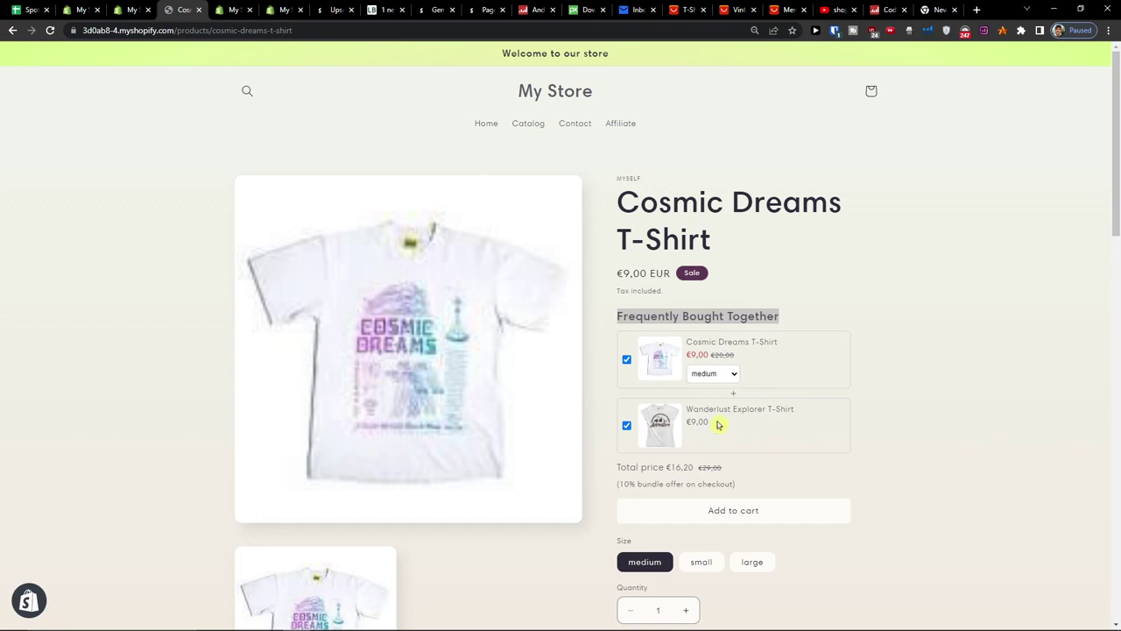
left_click(892, 412)
left_click(627, 427)
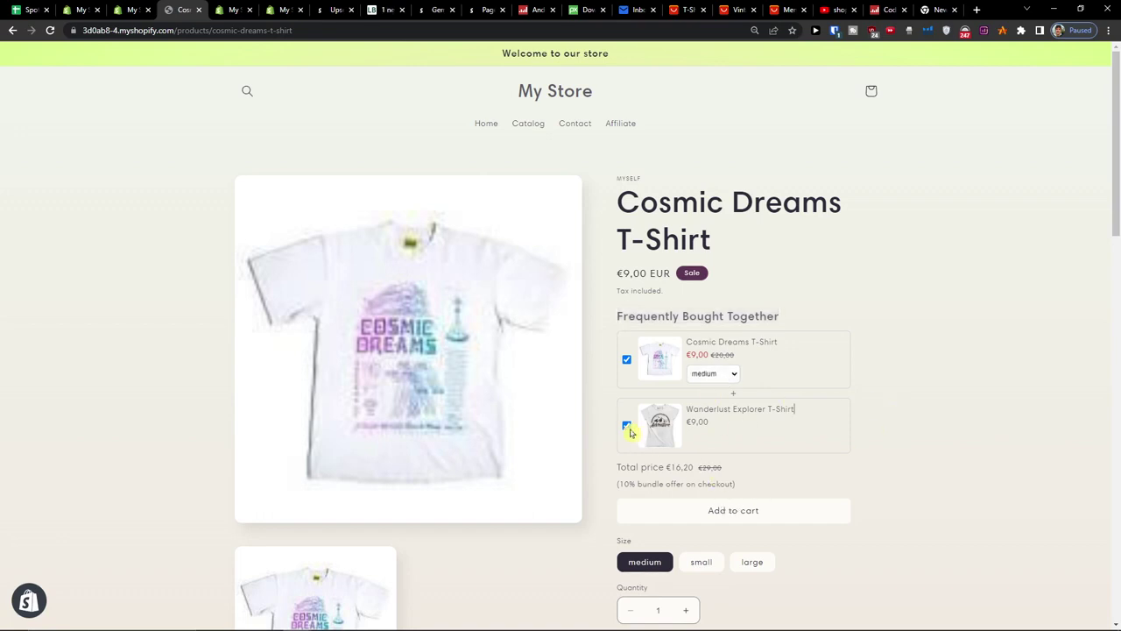
left_click(628, 427)
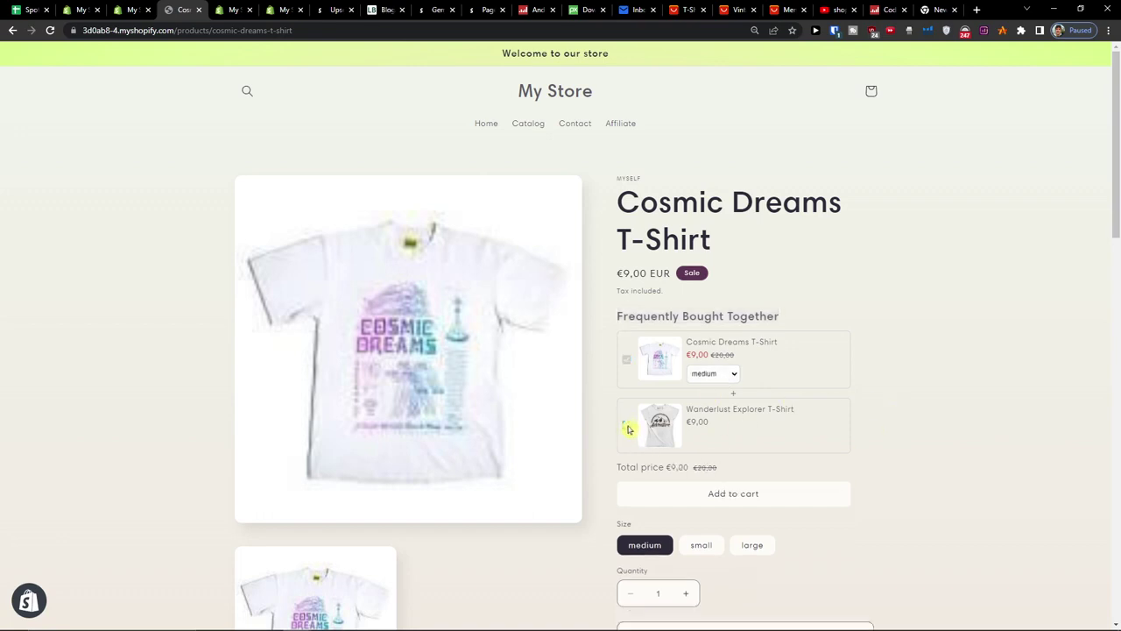
left_click(699, 494)
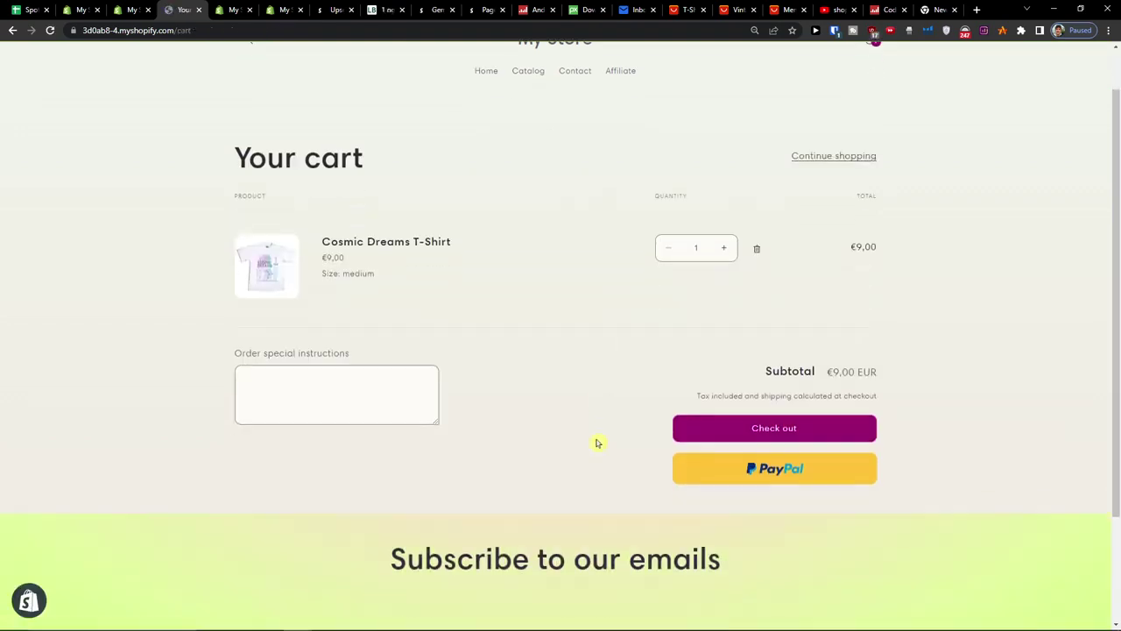
Step: Return to the Cosmic Dreams T-Shirt page showing the €16.20 bundle
left_click(426, 300)
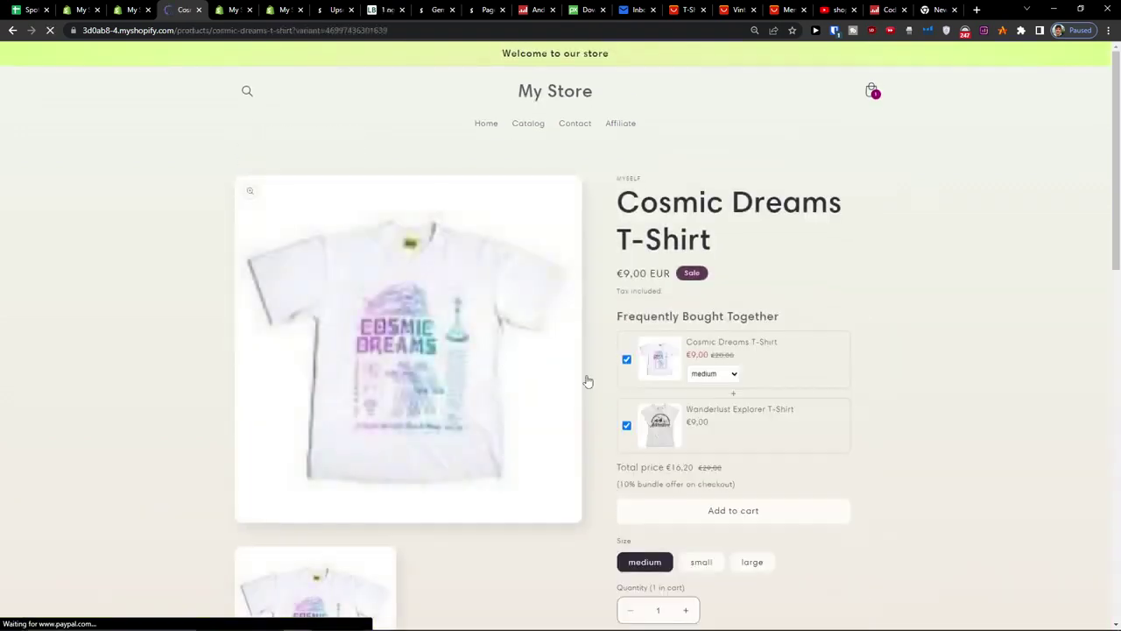
scroll(617, 398, "down", 4)
scroll(618, 394, "down", 3)
scroll(618, 394, "down", 3)
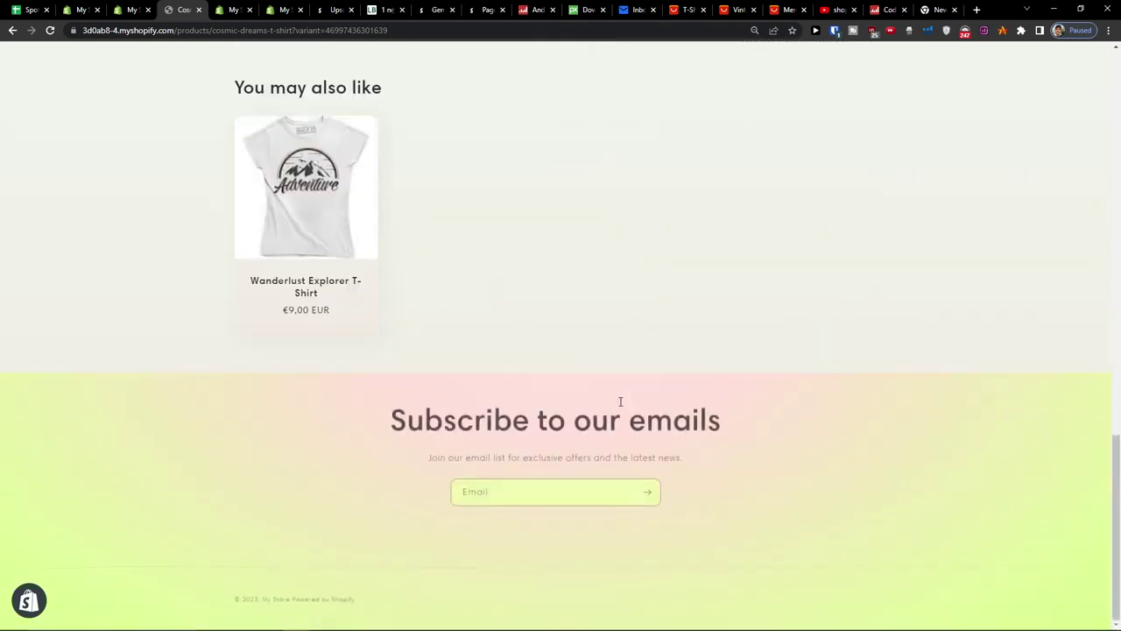
scroll(619, 393, "up", 10)
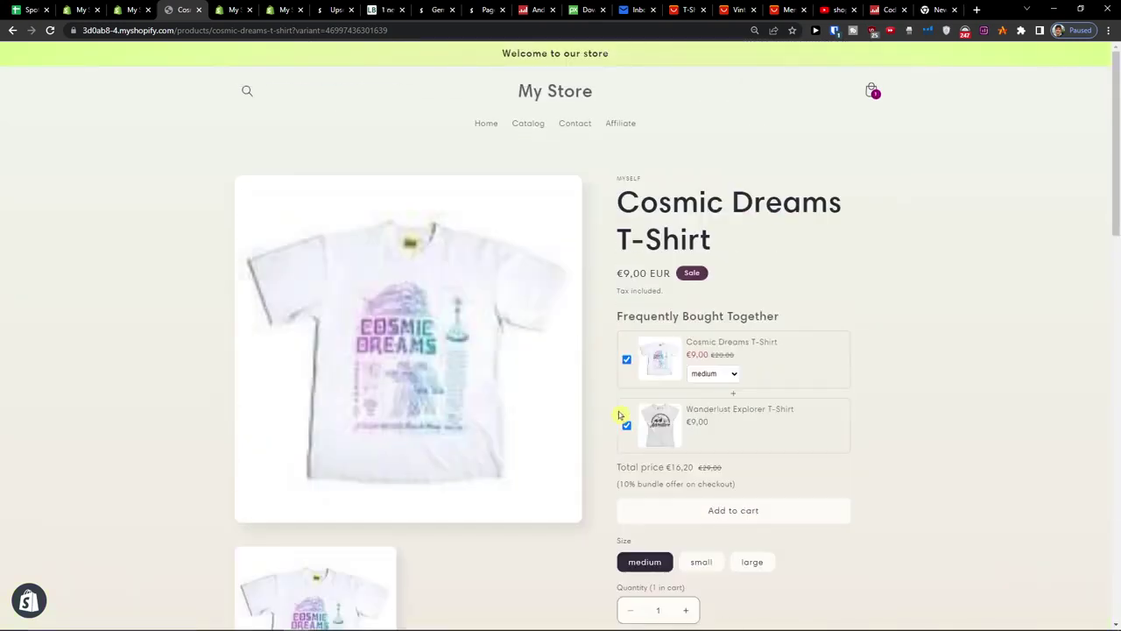